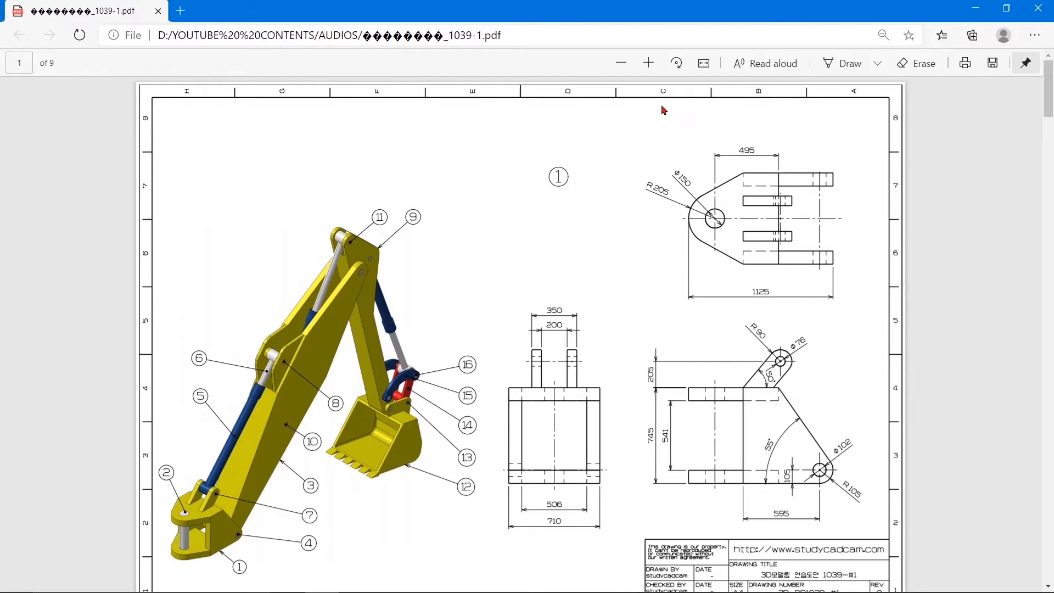
click(648, 62)
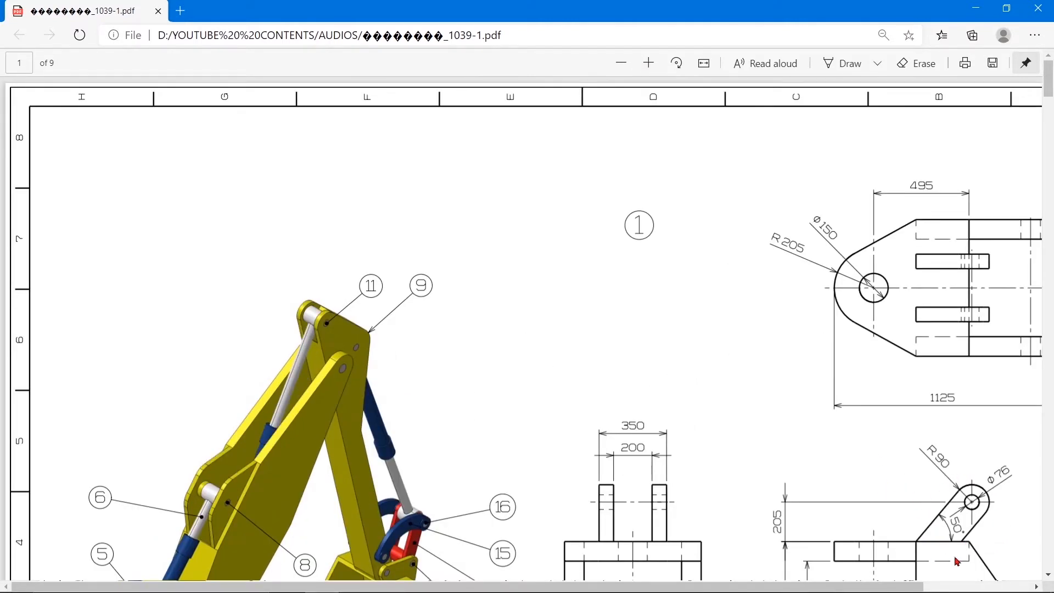
click(619, 65)
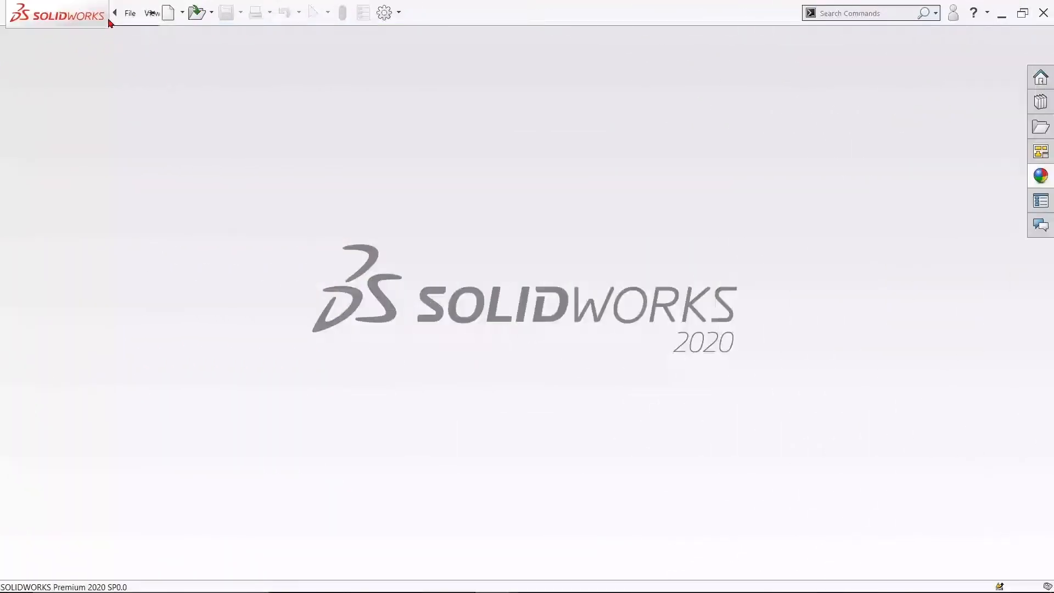
Switch to SOLIDWORKS, create a new part document and start a sketch on the Right Plane
click(130, 14)
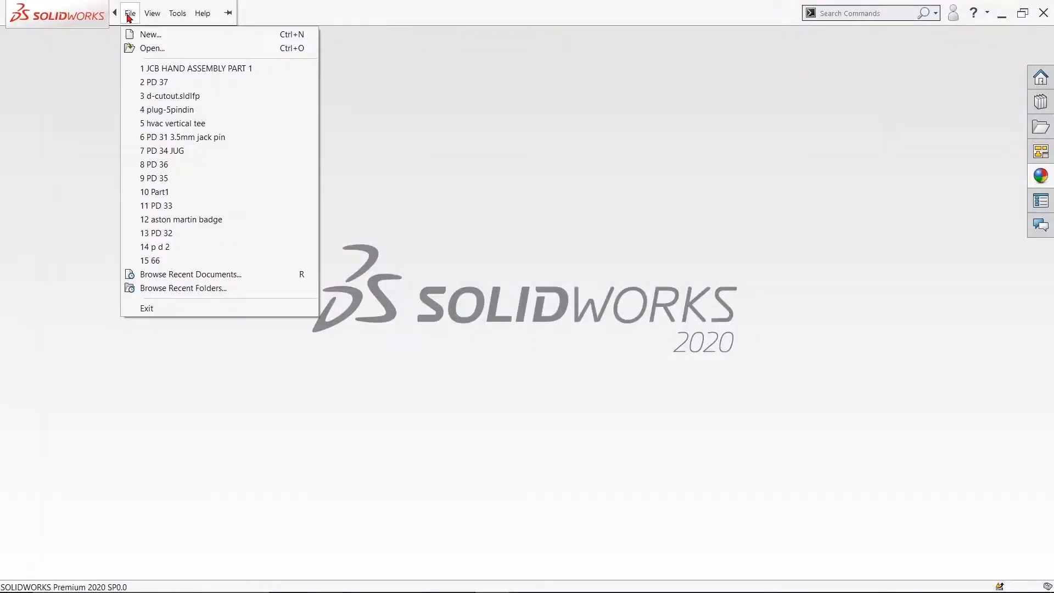
click(147, 35)
click(444, 428)
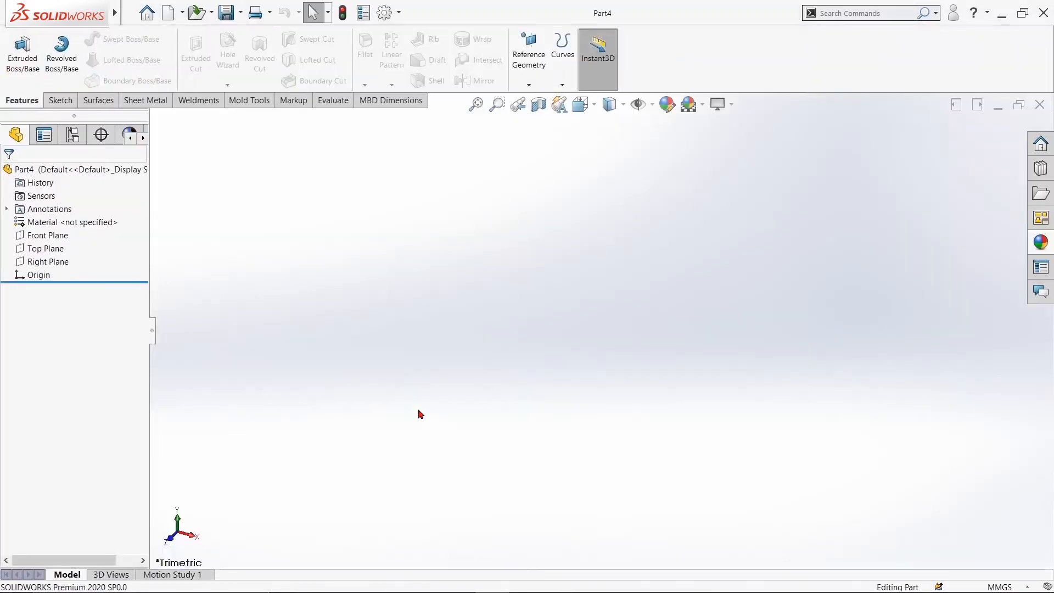
click(49, 261)
click(61, 243)
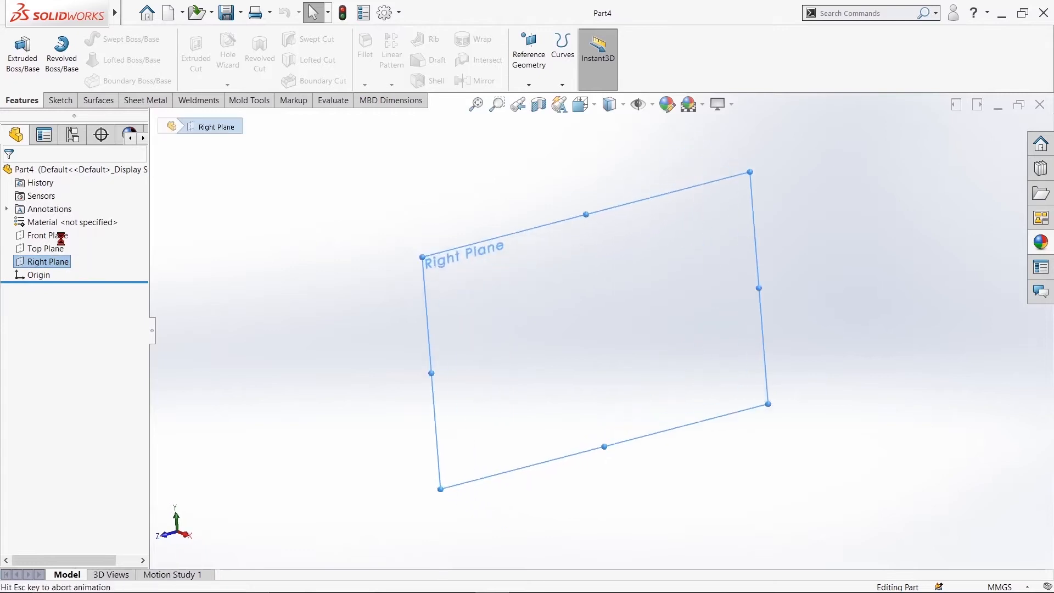
Draw a vertical line up from the origin and a horizontal line about 27 mm long from its upper end
click(83, 39)
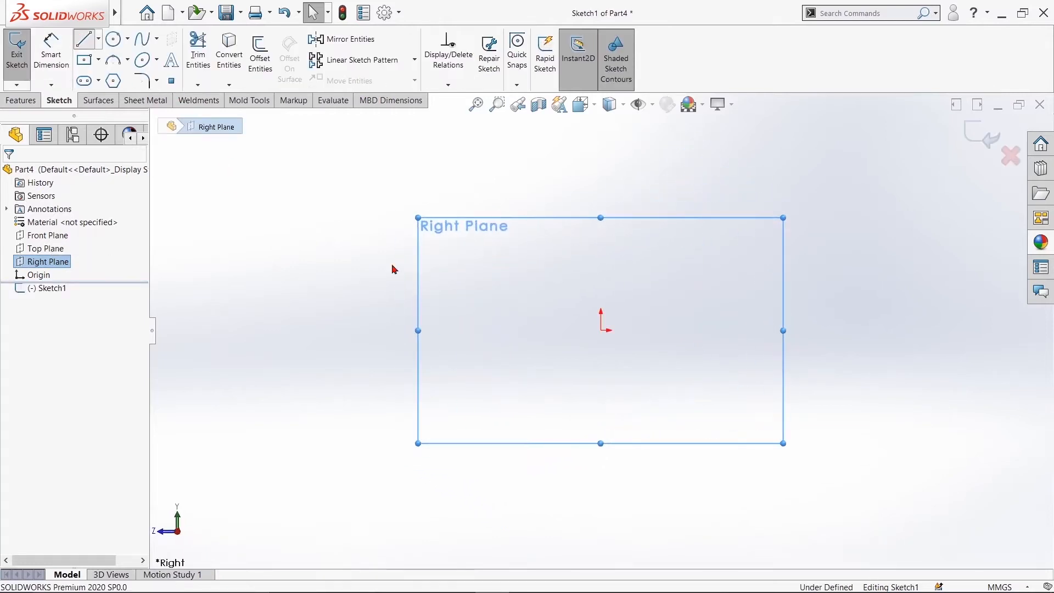
click(601, 329)
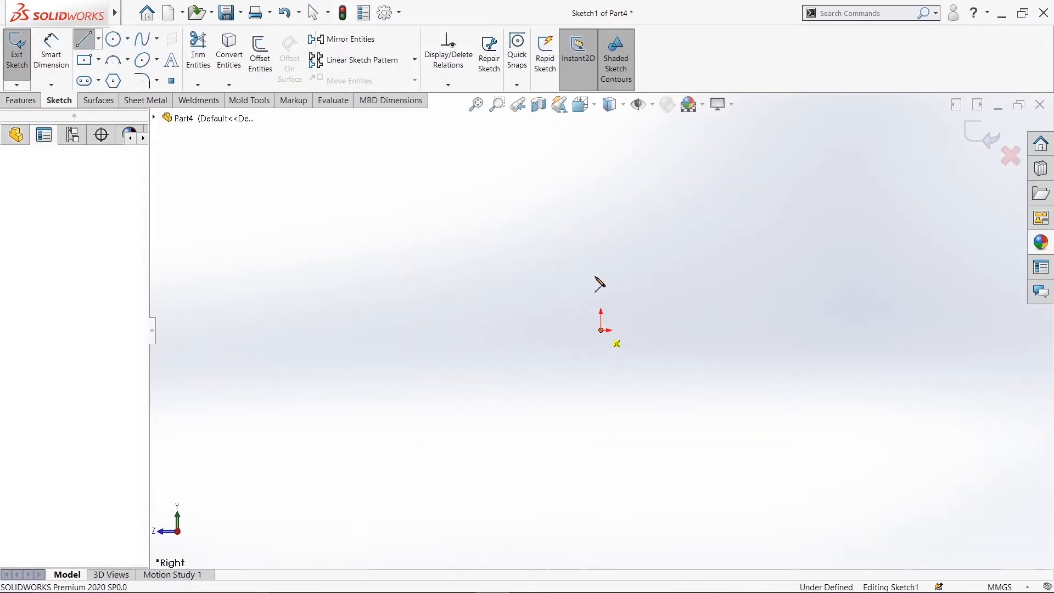
click(600, 213)
right_click(656, 215)
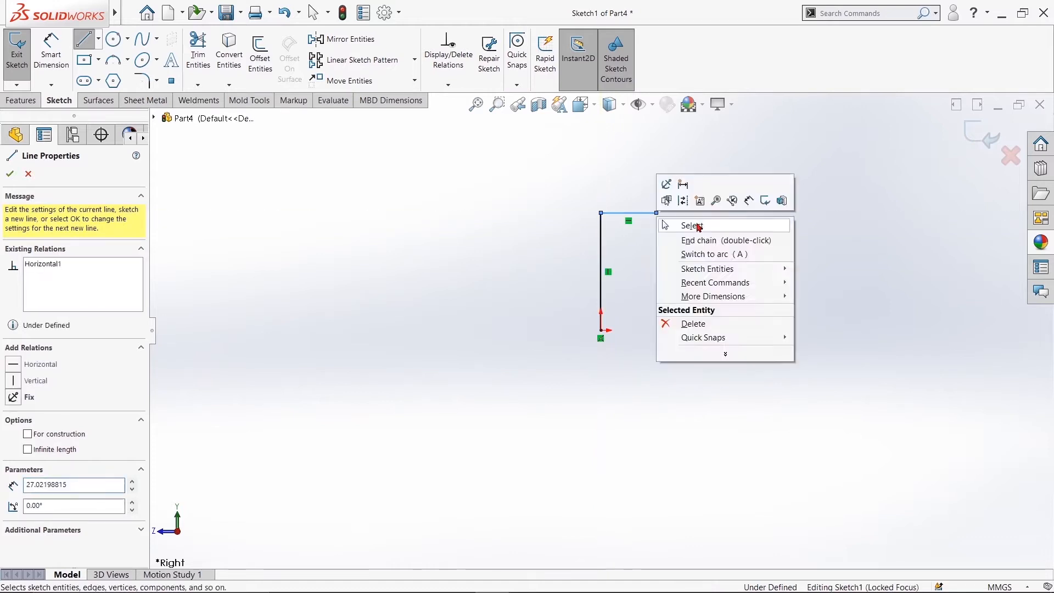
click(694, 225)
Draw a horizontal base line about 73 mm long from the origin, continued by an upward tangent arc of about 14 mm radius
click(84, 39)
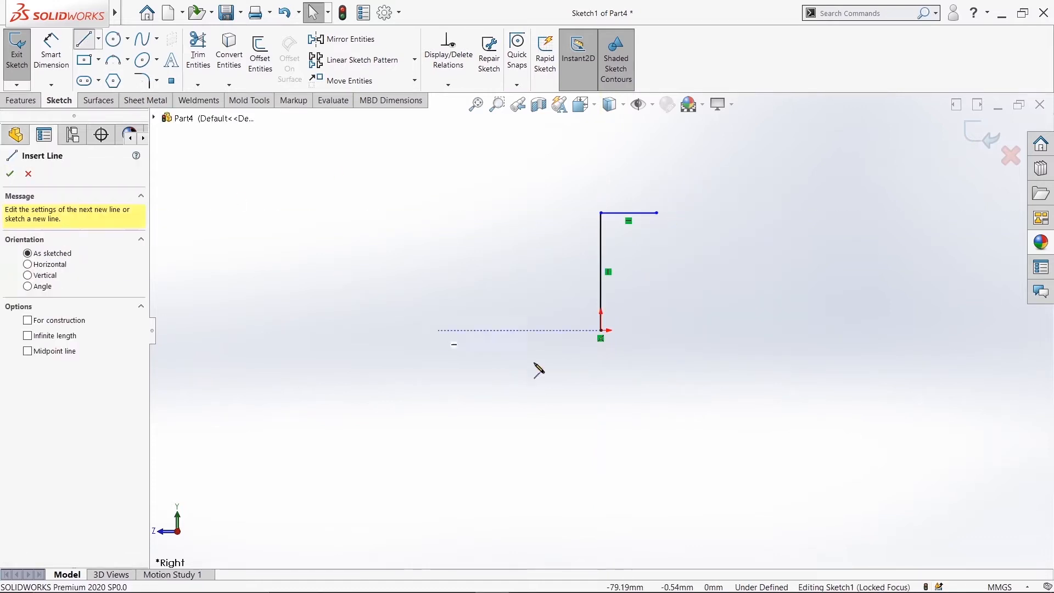
click(600, 330)
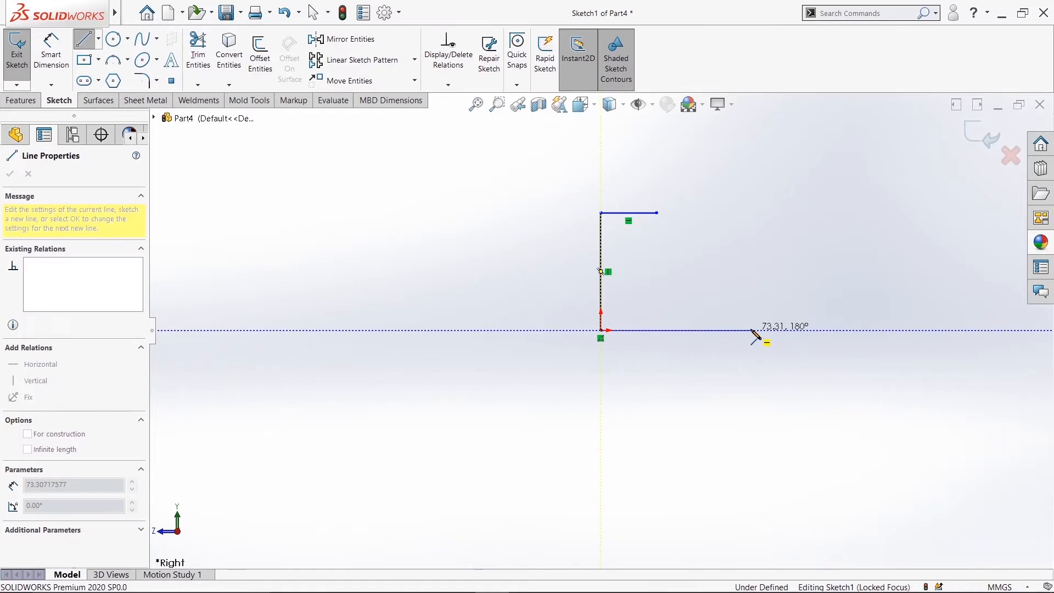
right_click(751, 330)
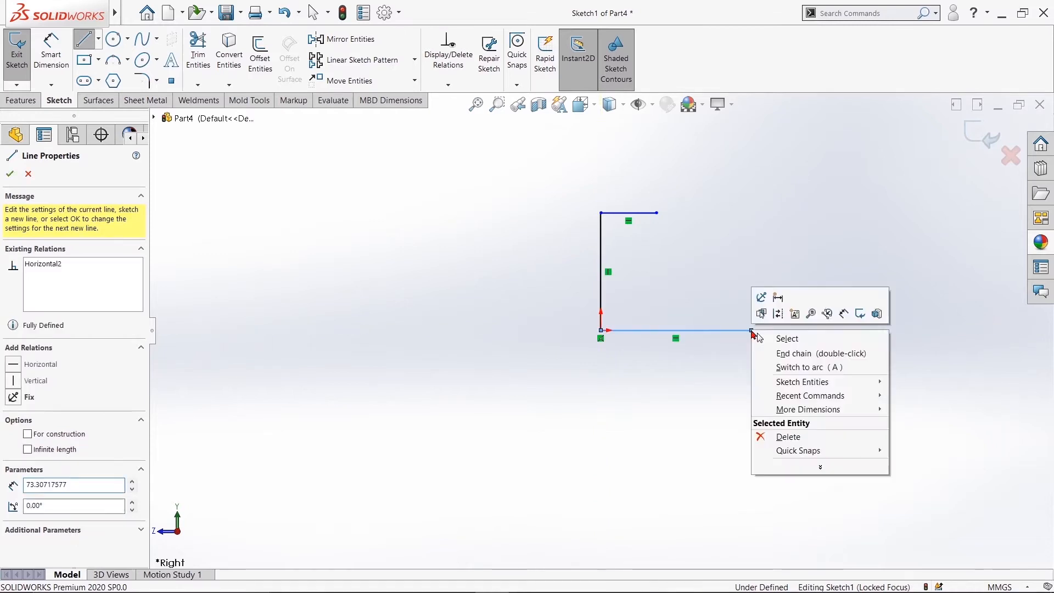
click(792, 366)
click(773, 280)
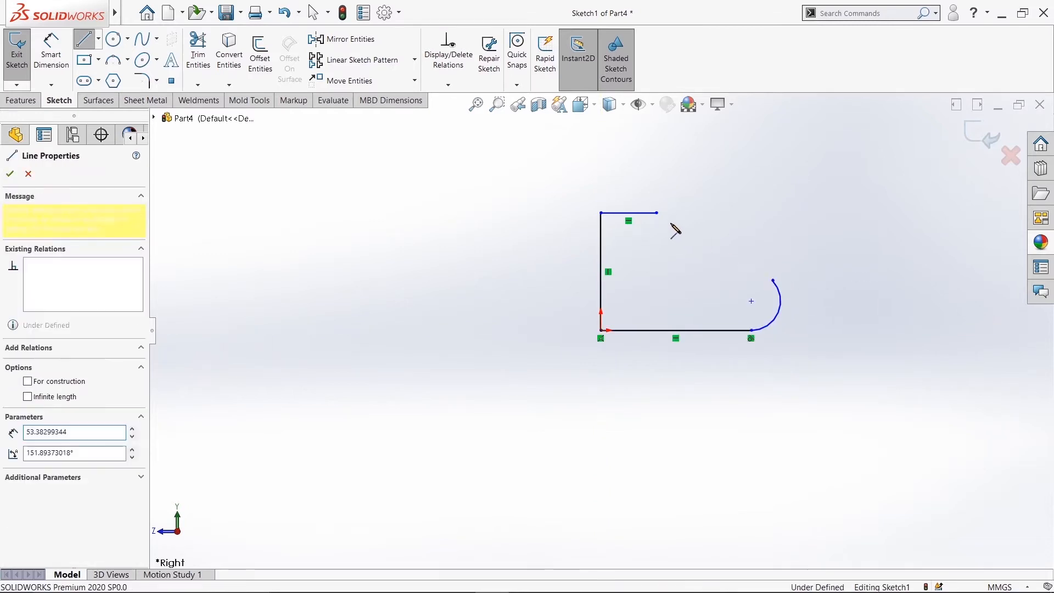
Close the profile with a slanted line from the arc's end to the free end of the upper horizontal line
click(658, 213)
right_click(659, 214)
click(690, 219)
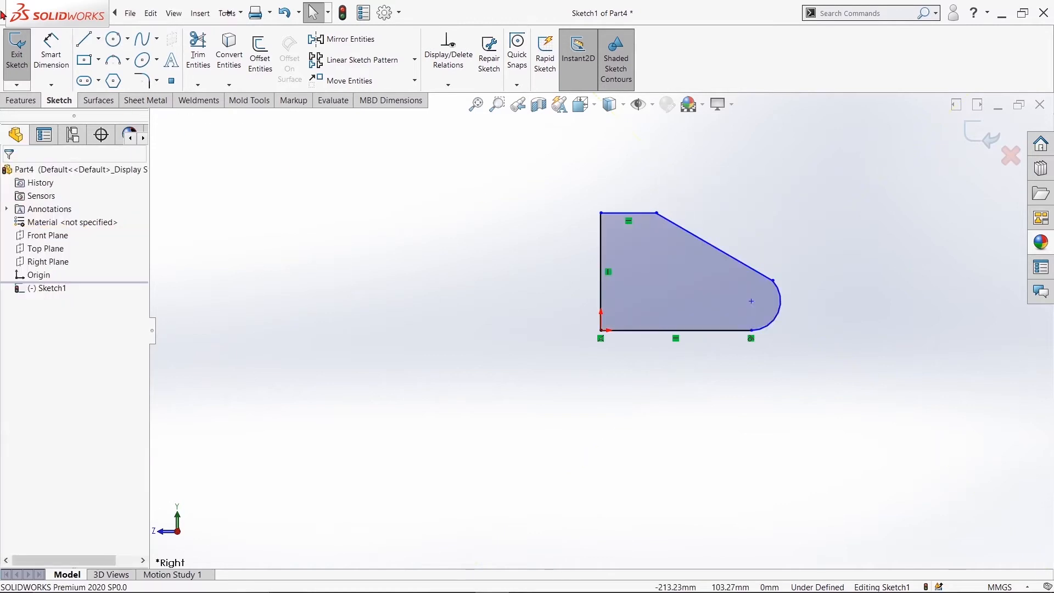
Dimension the arc centre's height above the base line as 102 mm
click(51, 52)
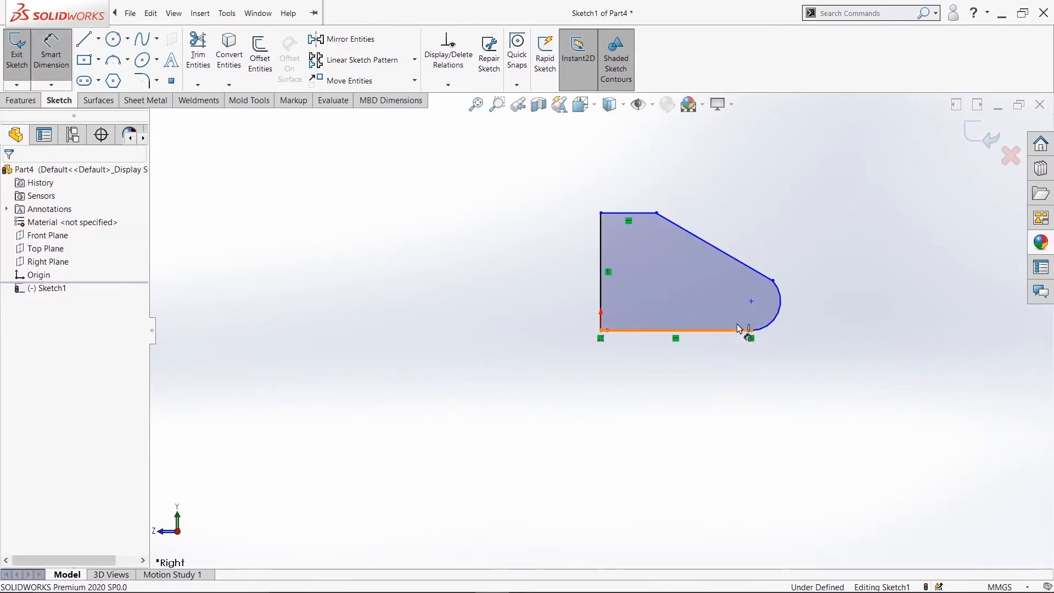
click(730, 335)
click(751, 302)
click(830, 323)
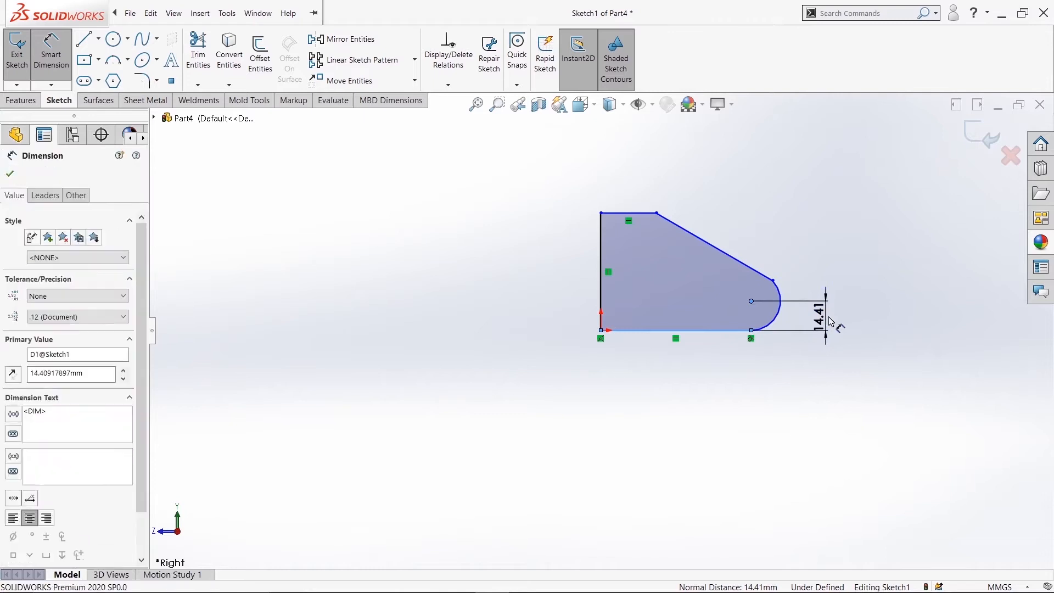
text(102)
key(Return)
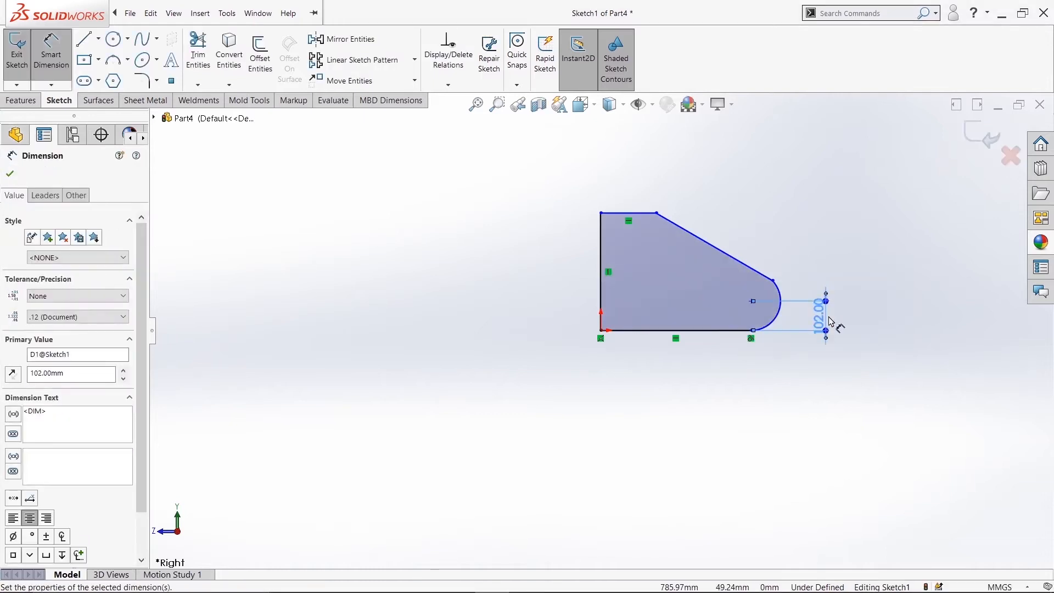
Dimension the horizontal distance from the vertical edge to the arc centre as 595 mm
click(602, 314)
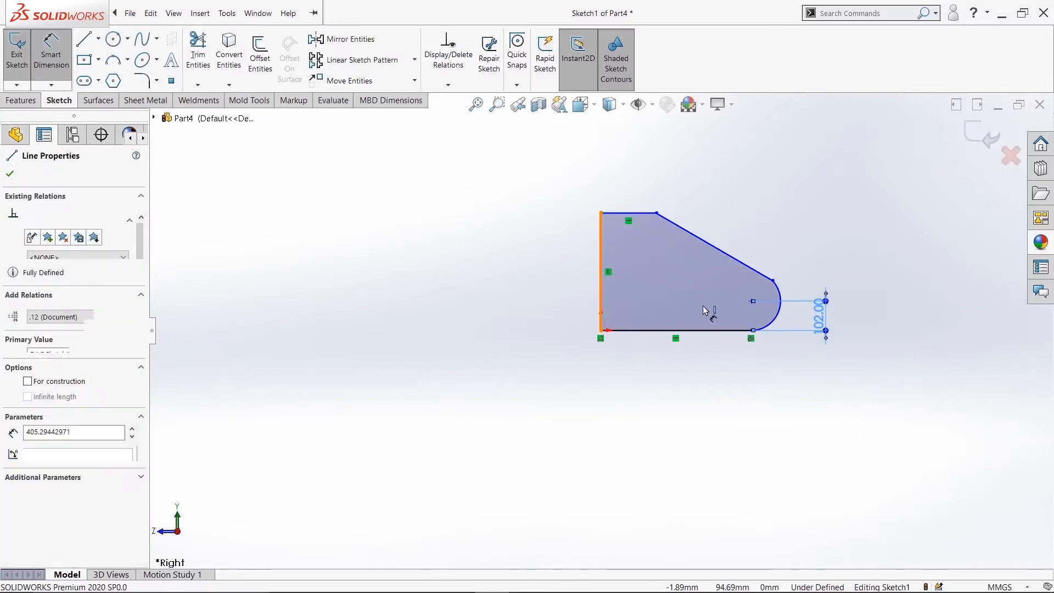
click(752, 302)
click(686, 378)
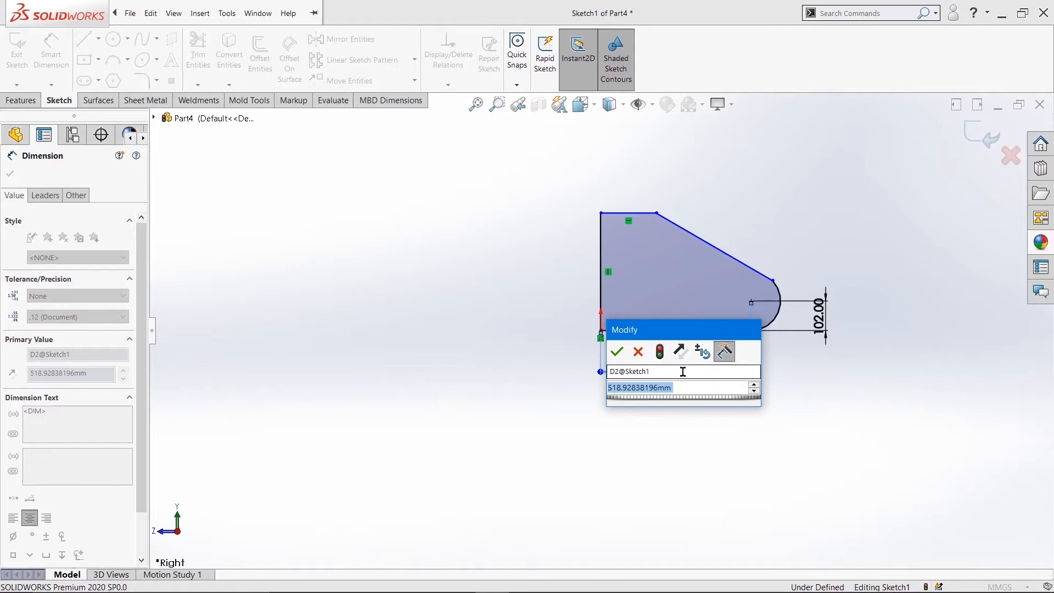
text(600)
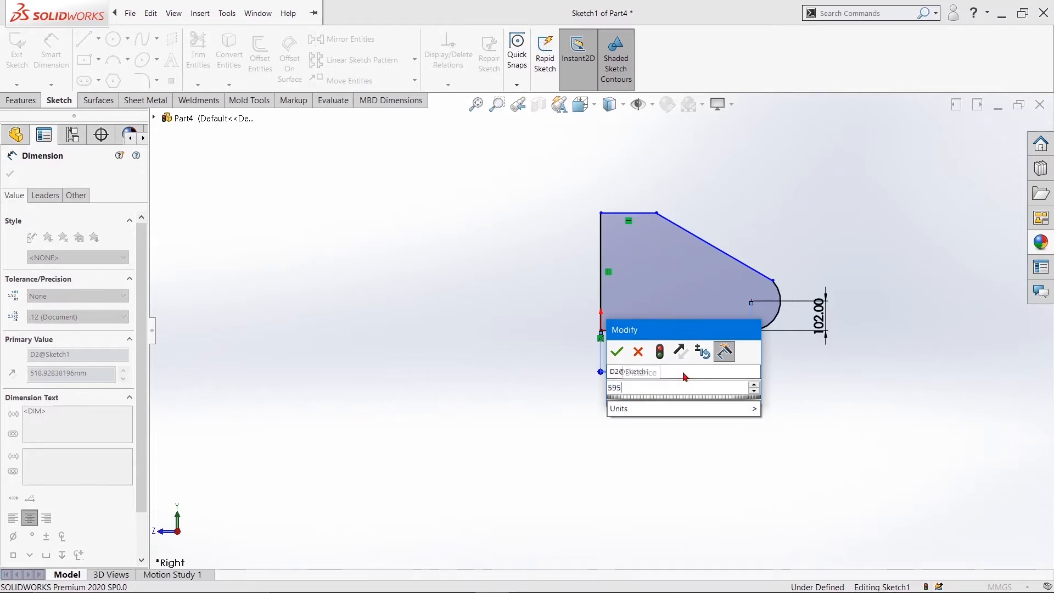
key(Return)
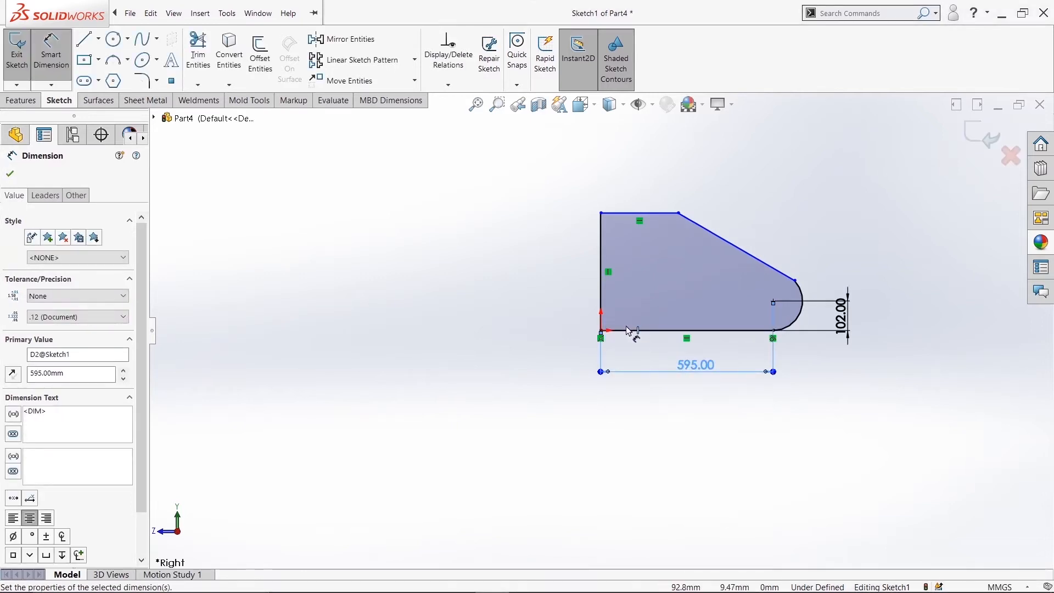
Dimension the profile's vertical edge as 745 mm
click(602, 305)
click(550, 295)
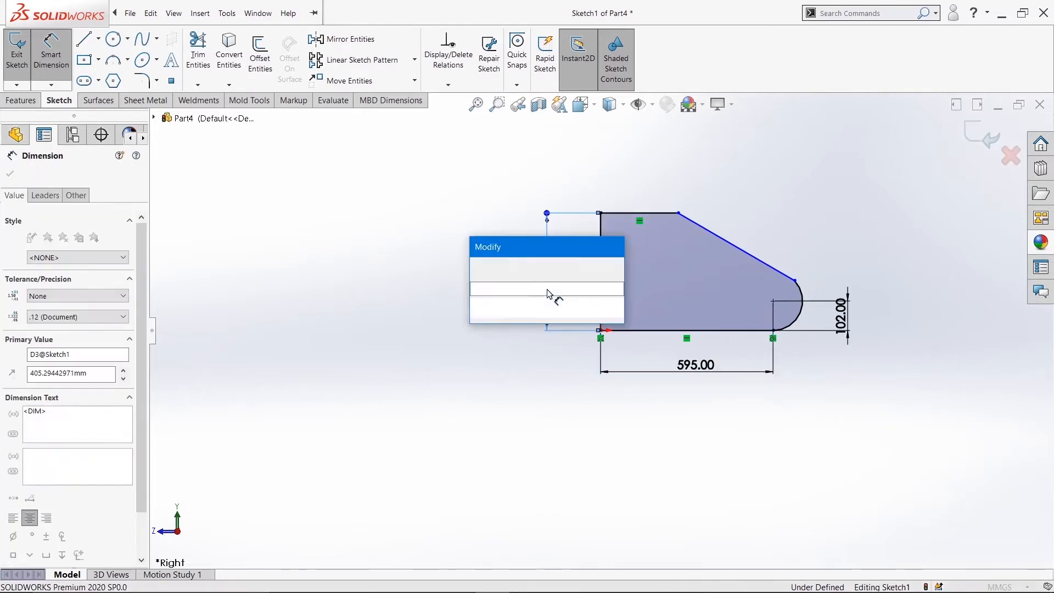
text(745)
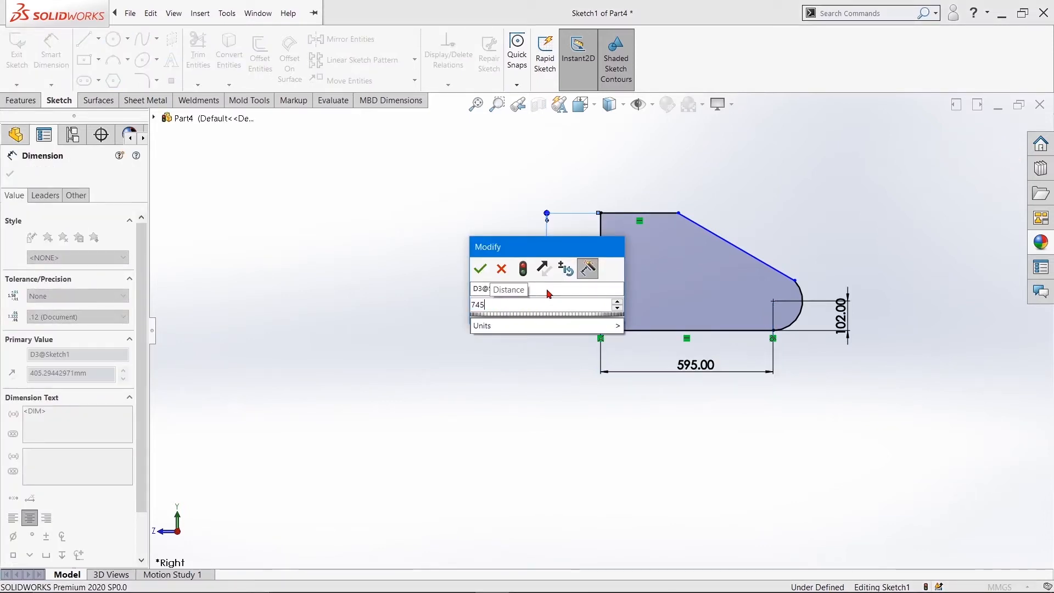
key(Return)
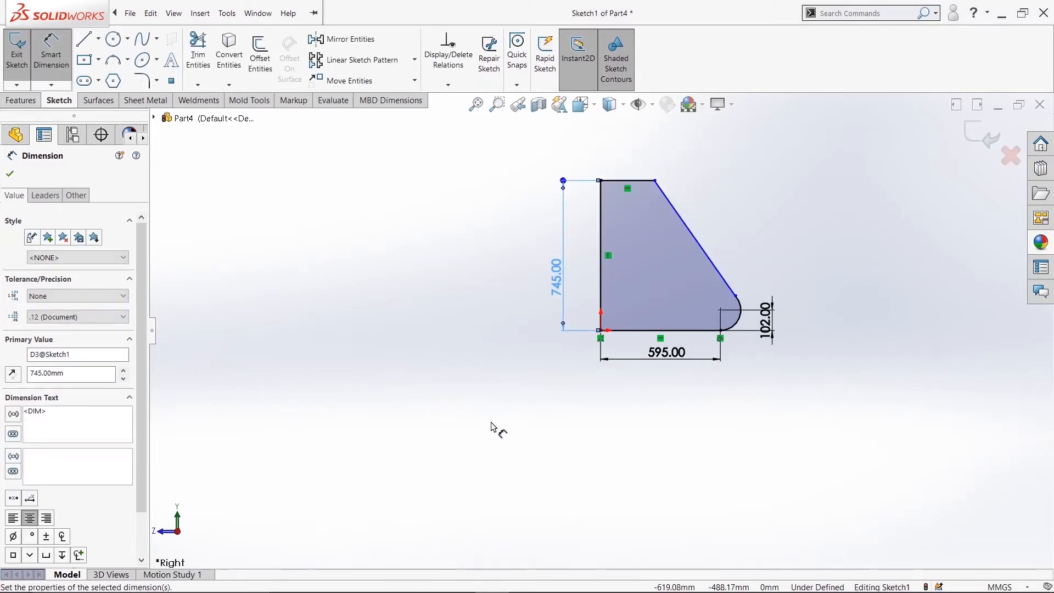
Dimension the angle between the slanted line and the base line as 55°
click(713, 265)
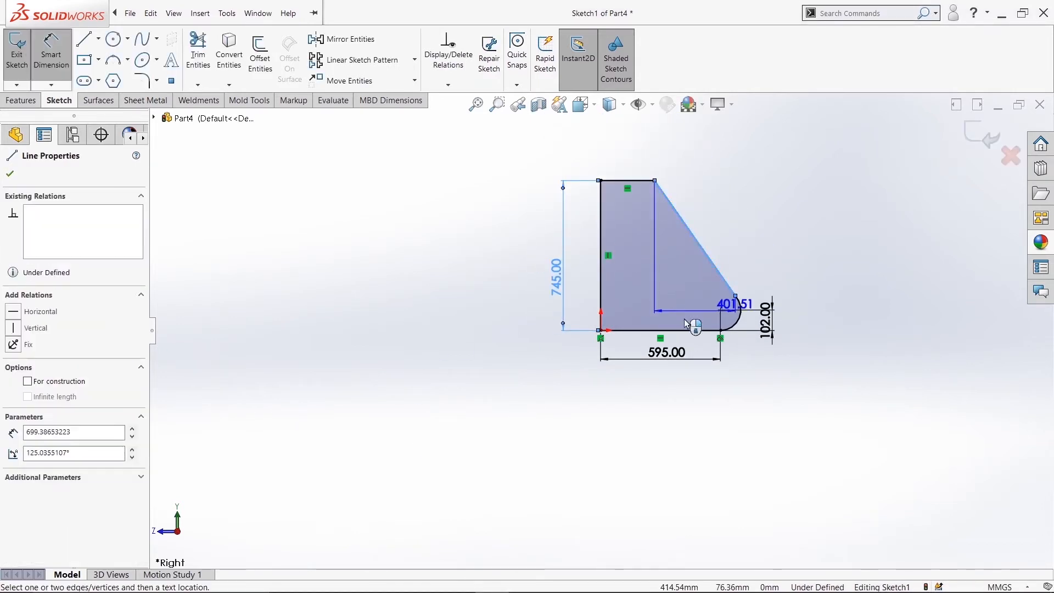
click(681, 330)
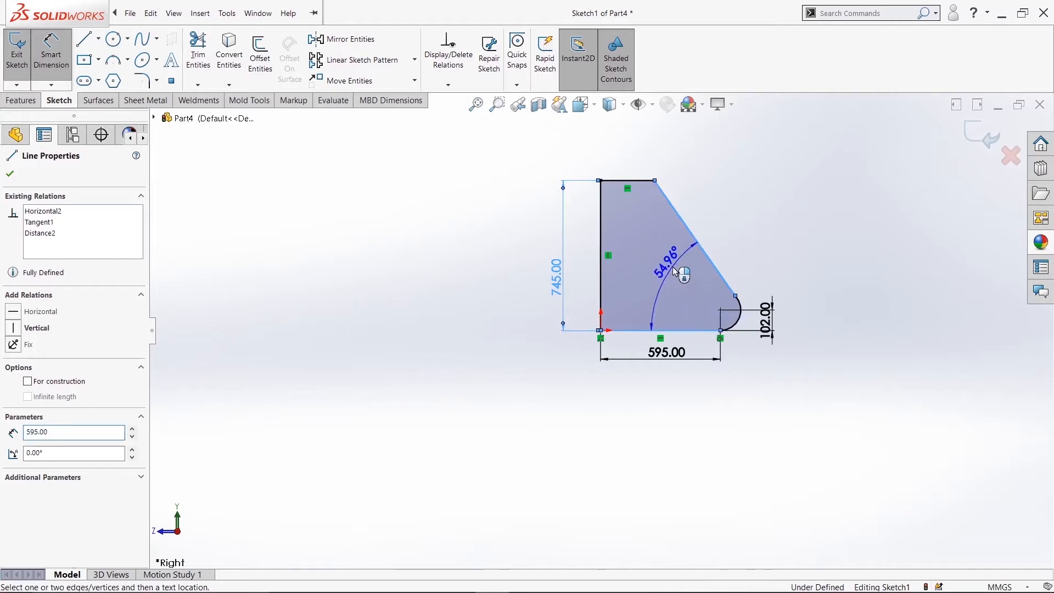
click(674, 271)
text(55)
key(Return)
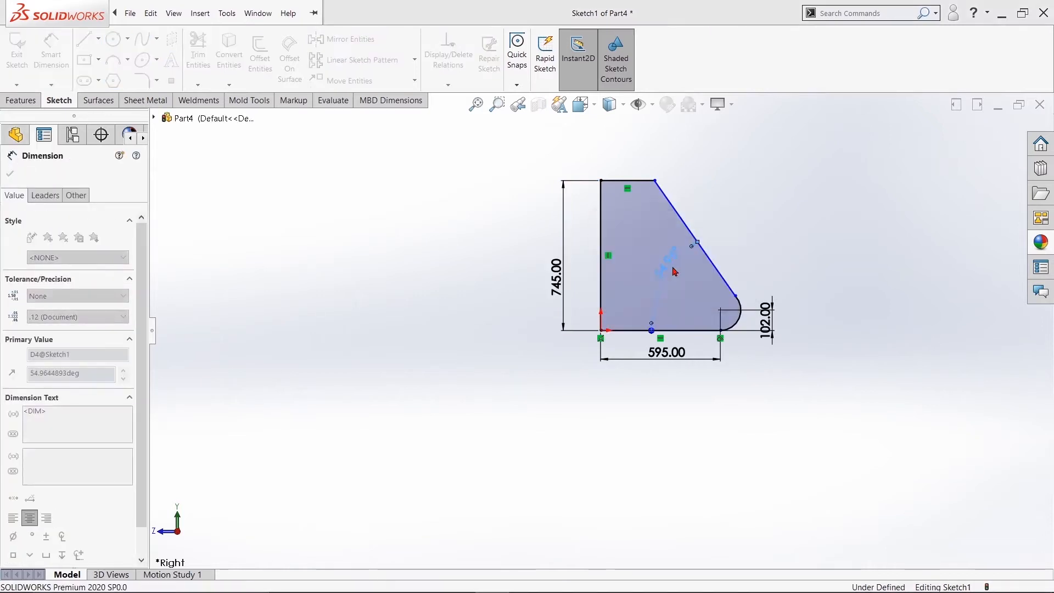
key(Escape)
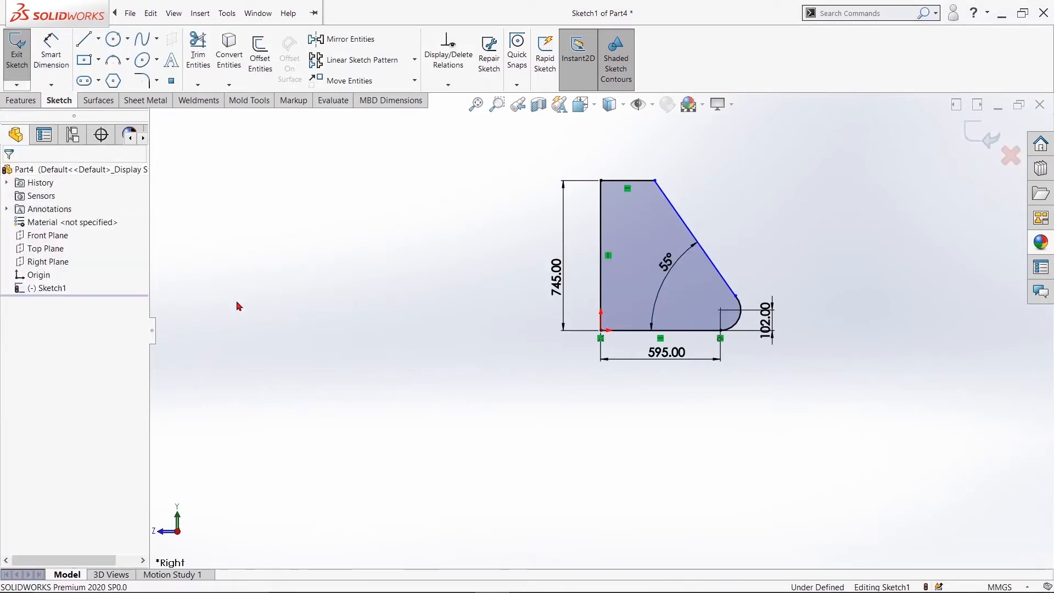
Add a tangent relation where the slanted line meets the arc
scroll(752, 318, down, 5)
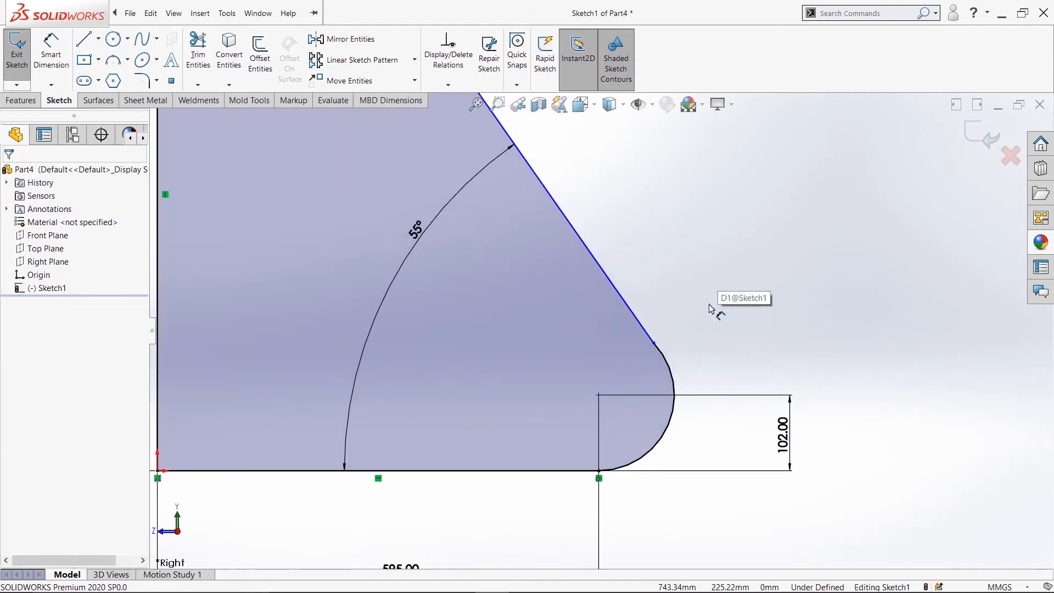
click(654, 343)
click(703, 290)
scroll(710, 353, up, 4)
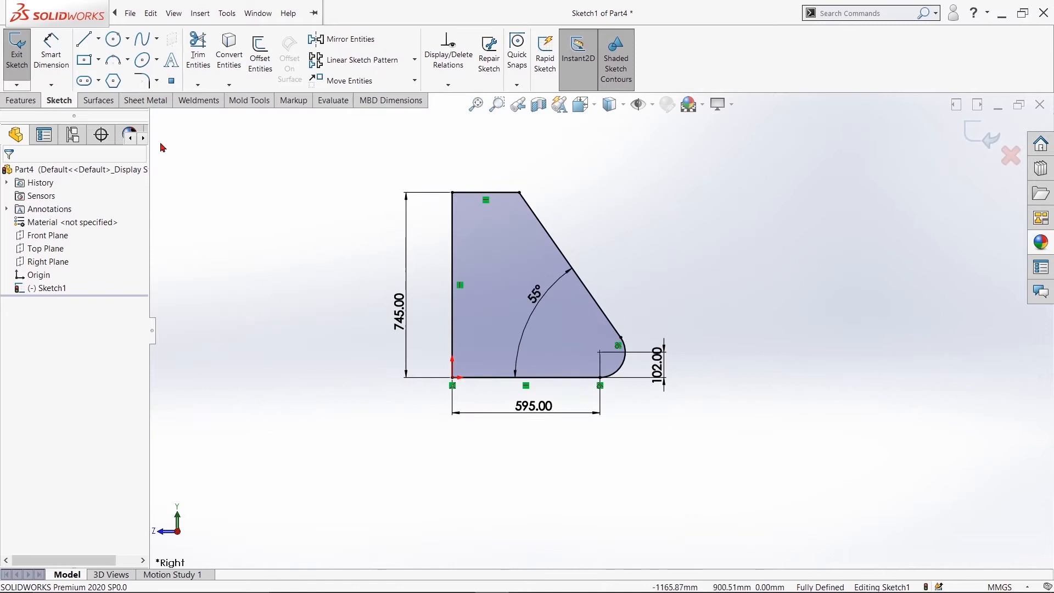
Draw a circle about 141 mm in diameter centred on the arc's centre point
click(113, 39)
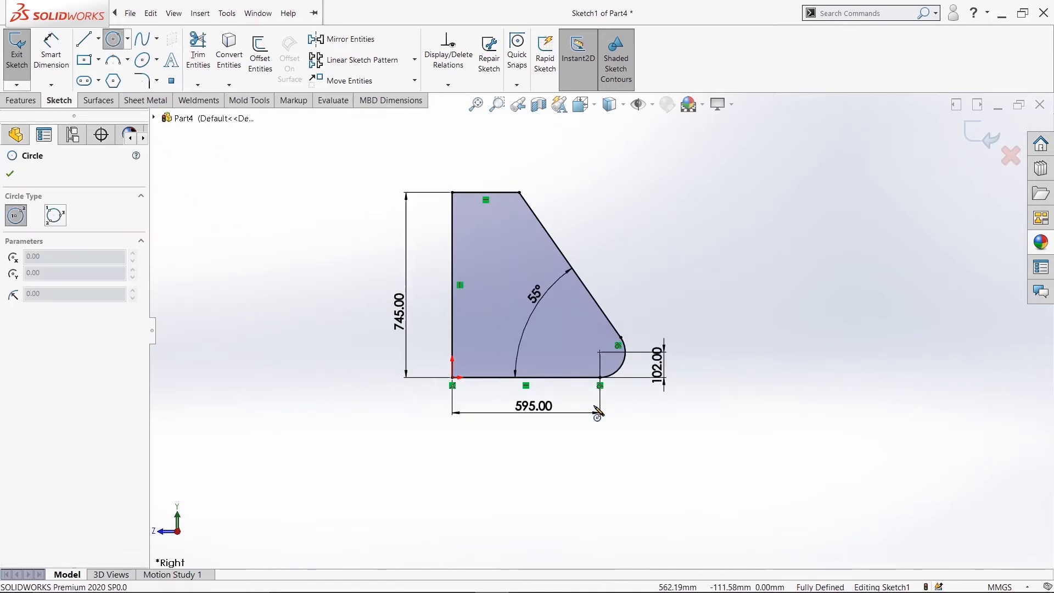
click(599, 352)
click(588, 337)
right_click(589, 337)
click(610, 348)
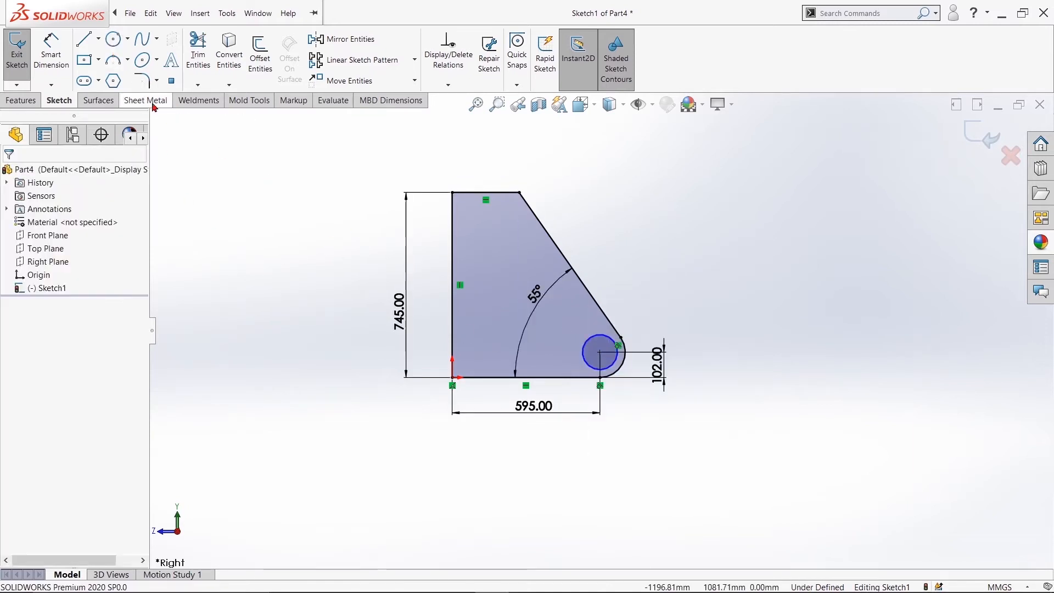
Dimension the circle's diameter as 102 mm
click(51, 52)
click(590, 367)
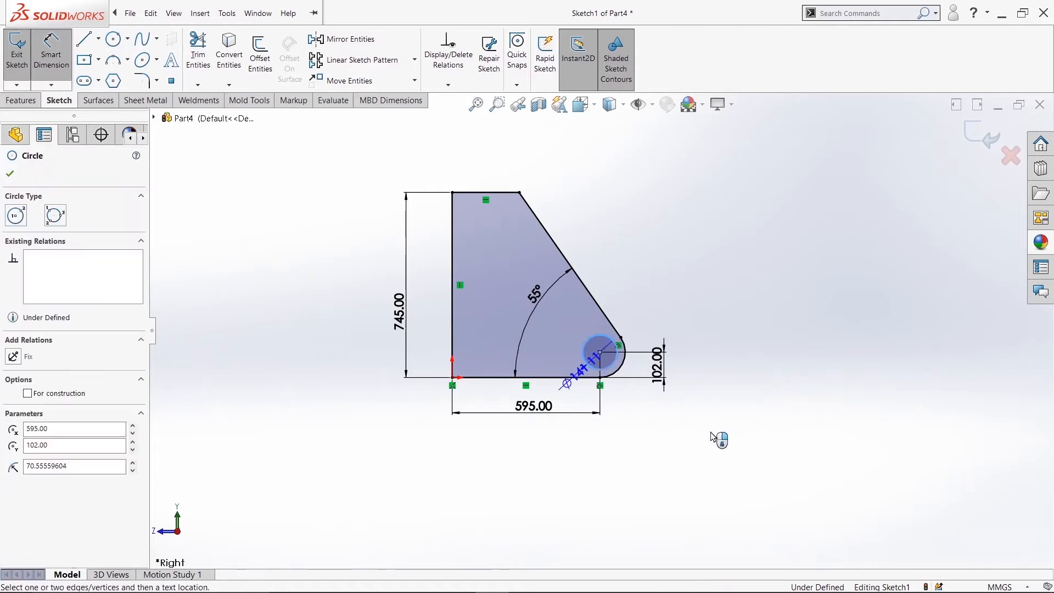
click(709, 437)
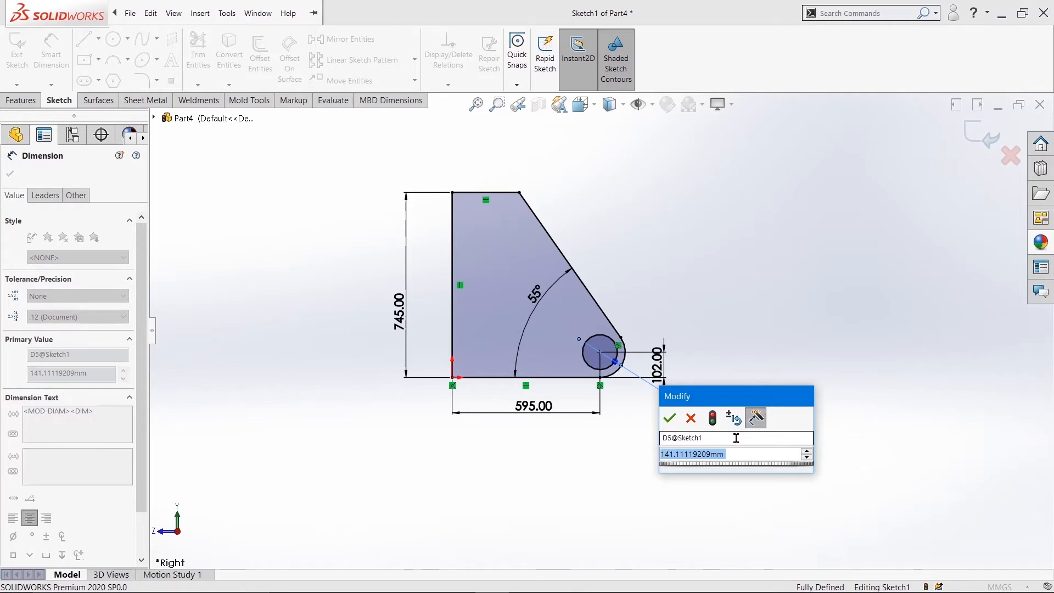
text(110)
key(Return)
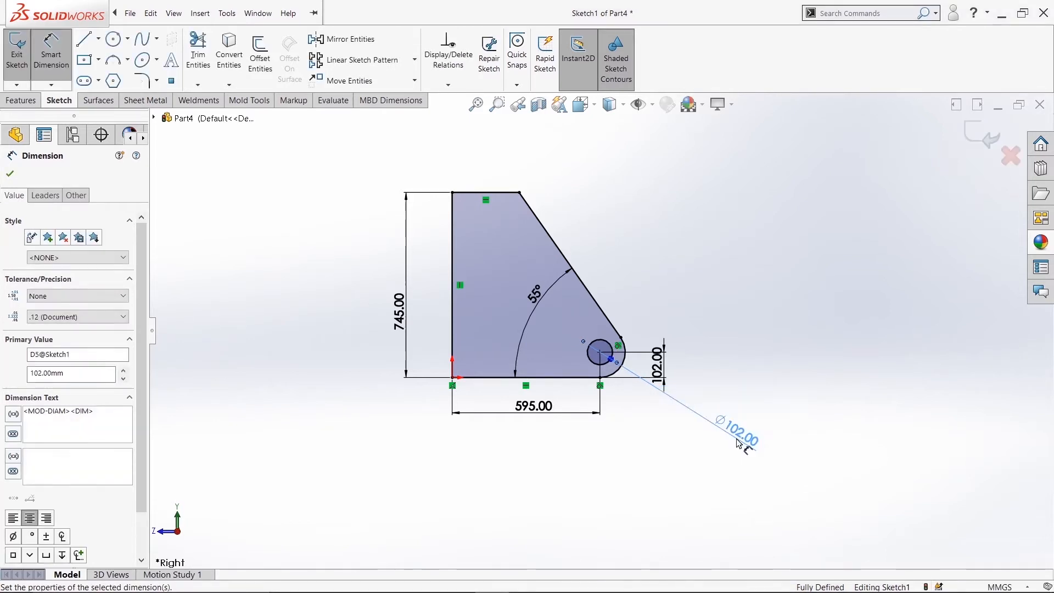
click(9, 174)
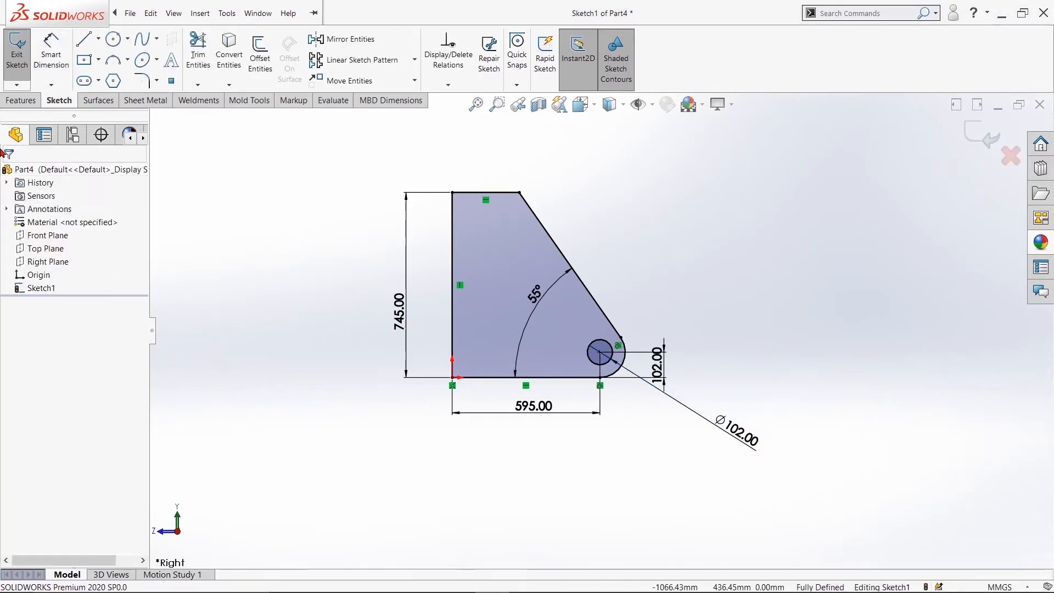
Extrude the side-plate profile as a blind boss to a depth of 102 mm, worked out as half of 710-506
click(21, 100)
click(22, 55)
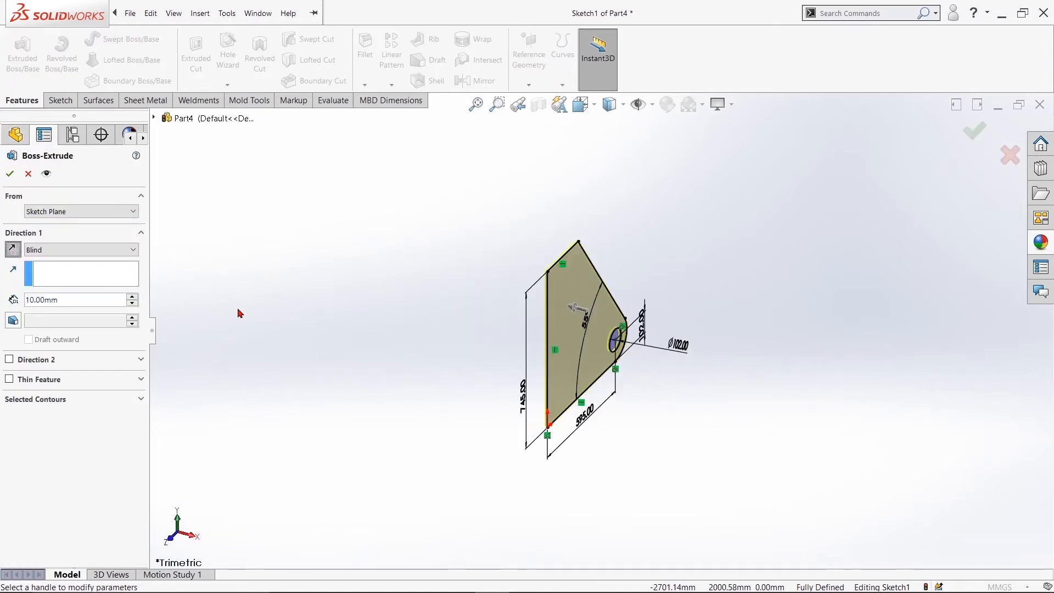
double_click(49, 300)
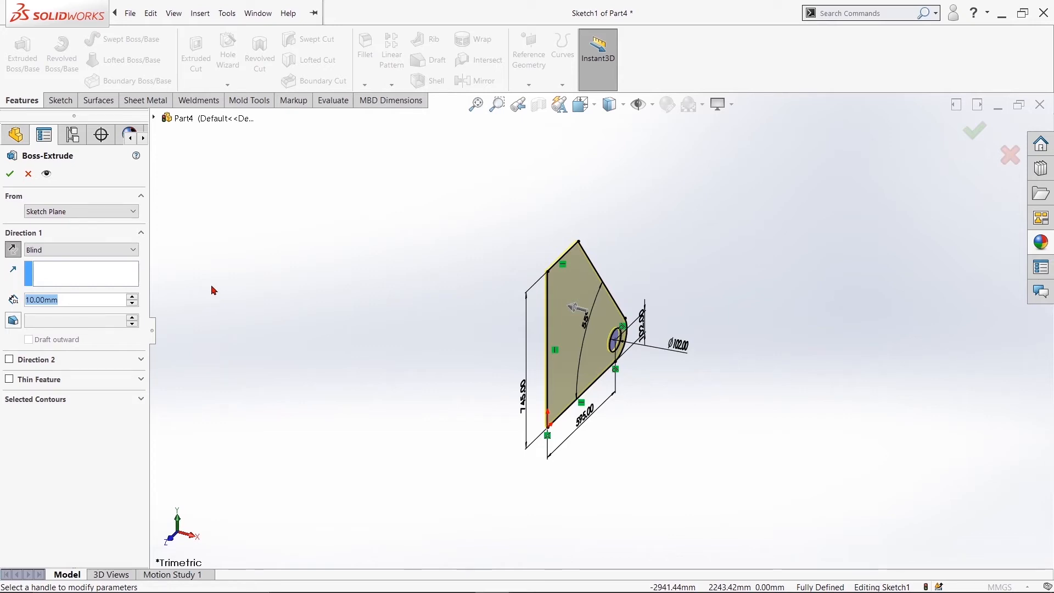
text(710-546)
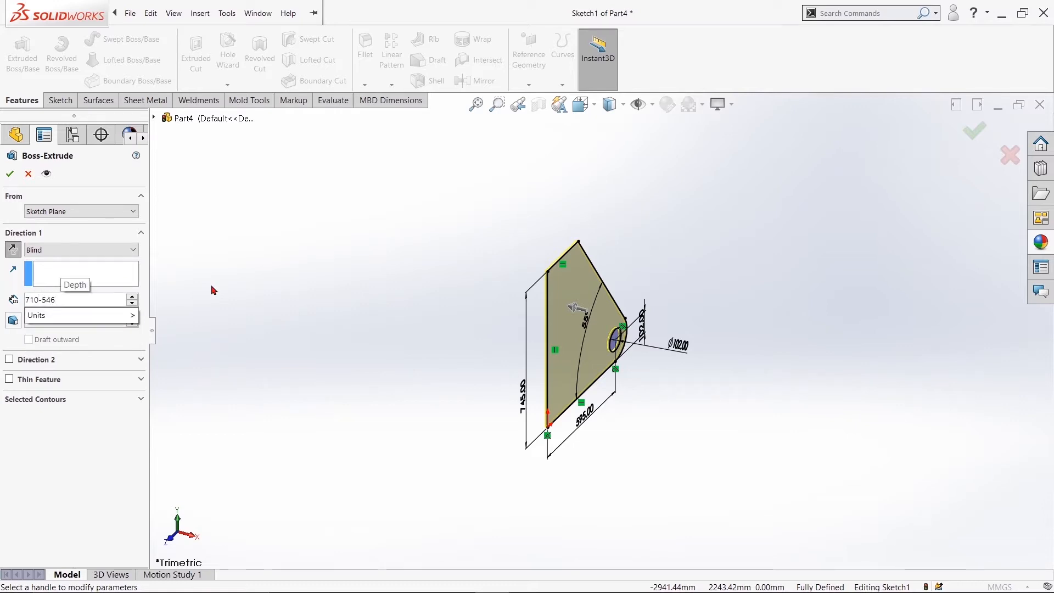
key(BackSpace)
key(BackSpace)
text(06)
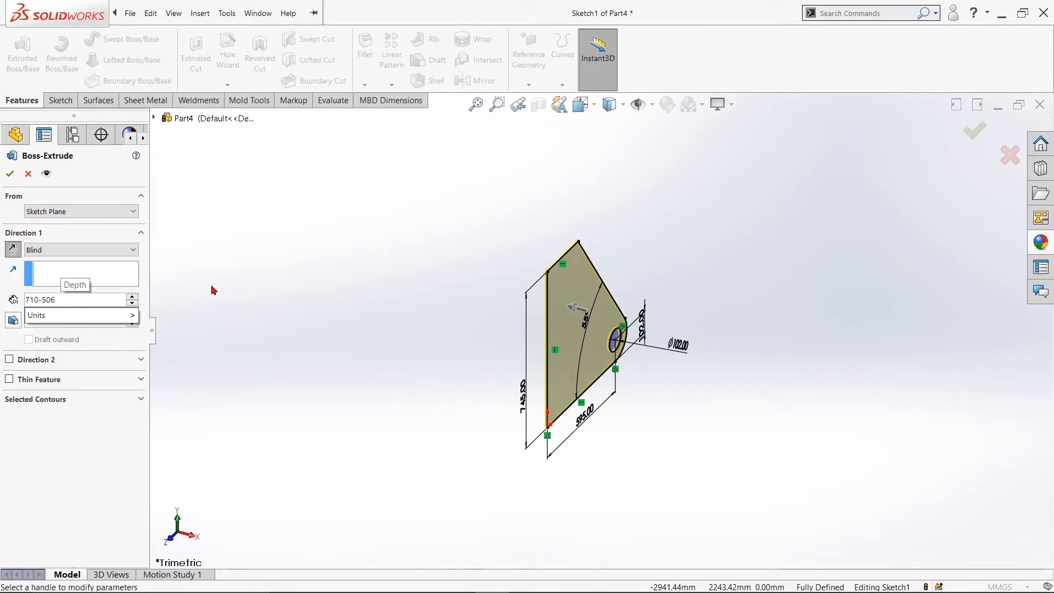
key(Return)
drag(82, 297, 10, 300)
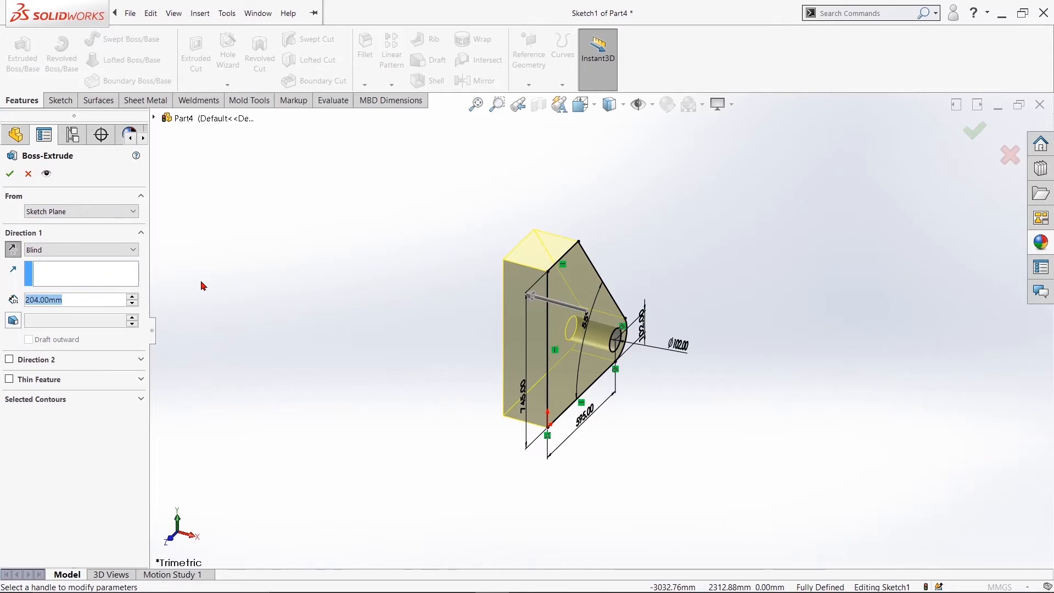
text(204/2)
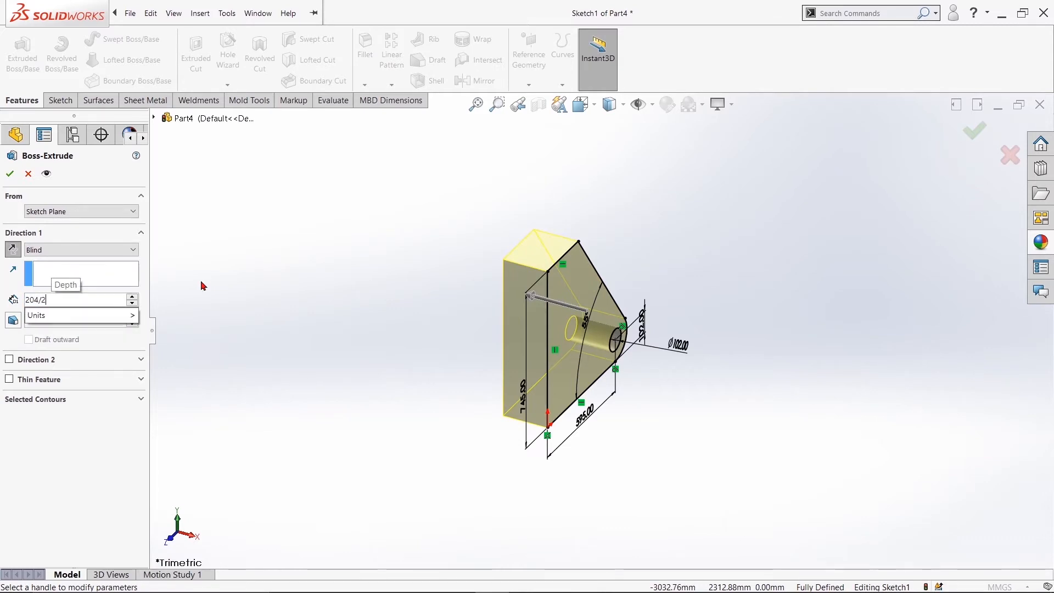
key(Return)
click(10, 173)
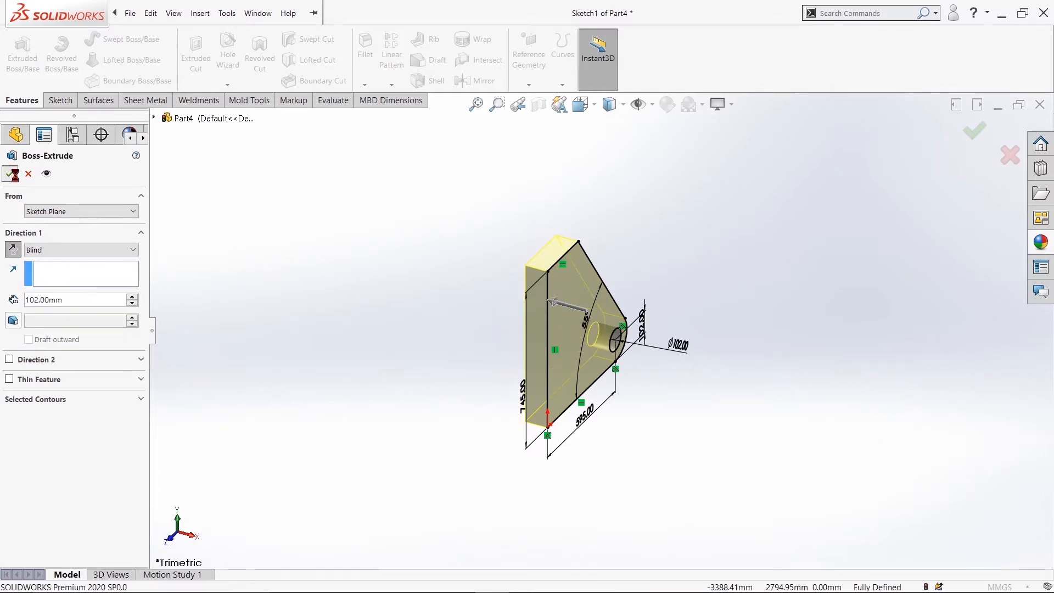
Create a reference plane offset 710 mm from the extruded plate's outer face, with the offset flipped towards the plate's inner side
click(529, 84)
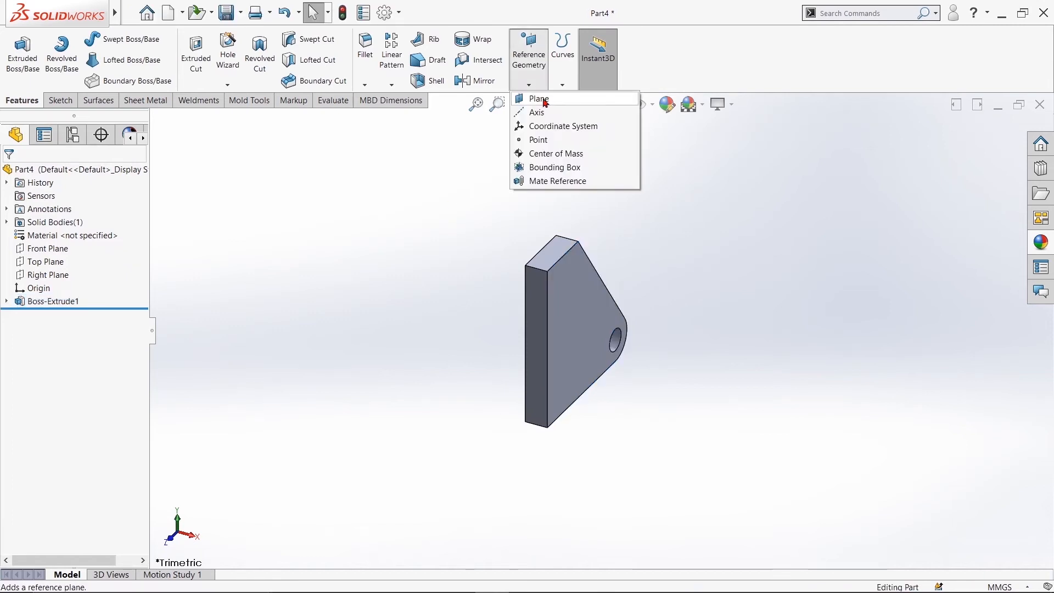
click(545, 104)
click(585, 340)
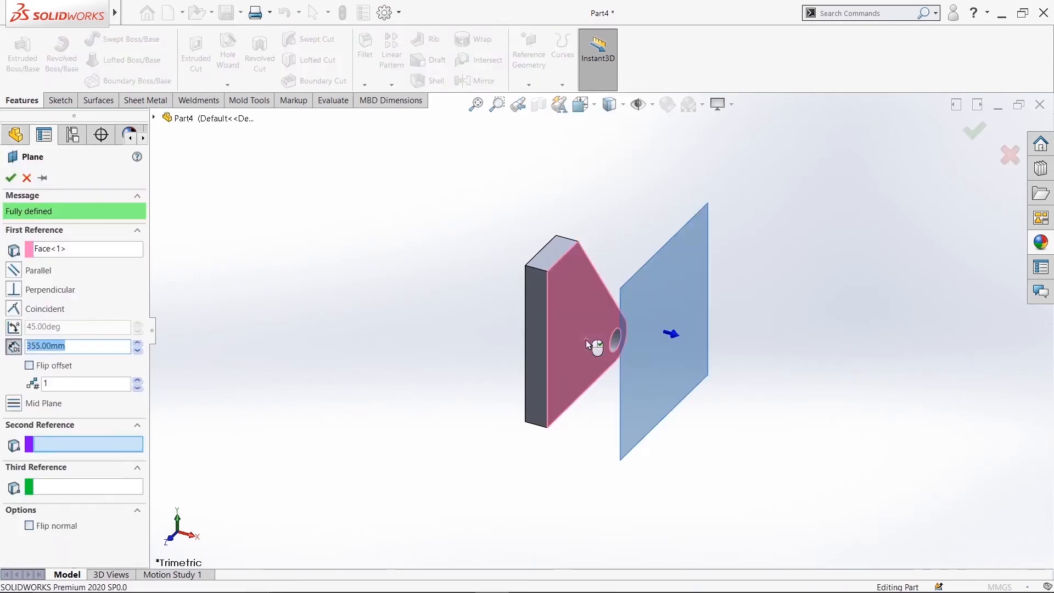
text(0)
key(Return)
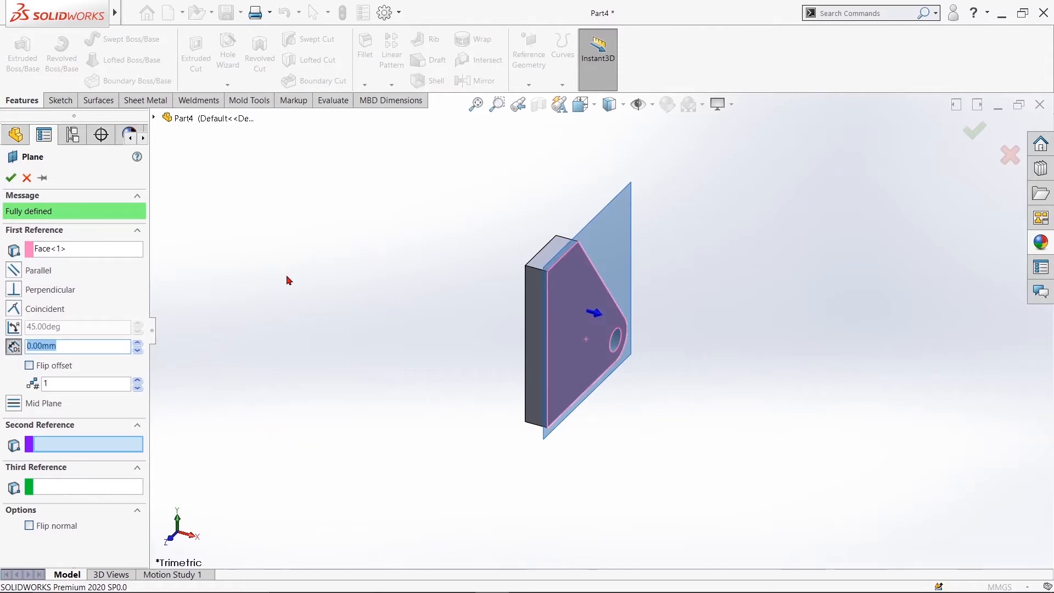
text(710)
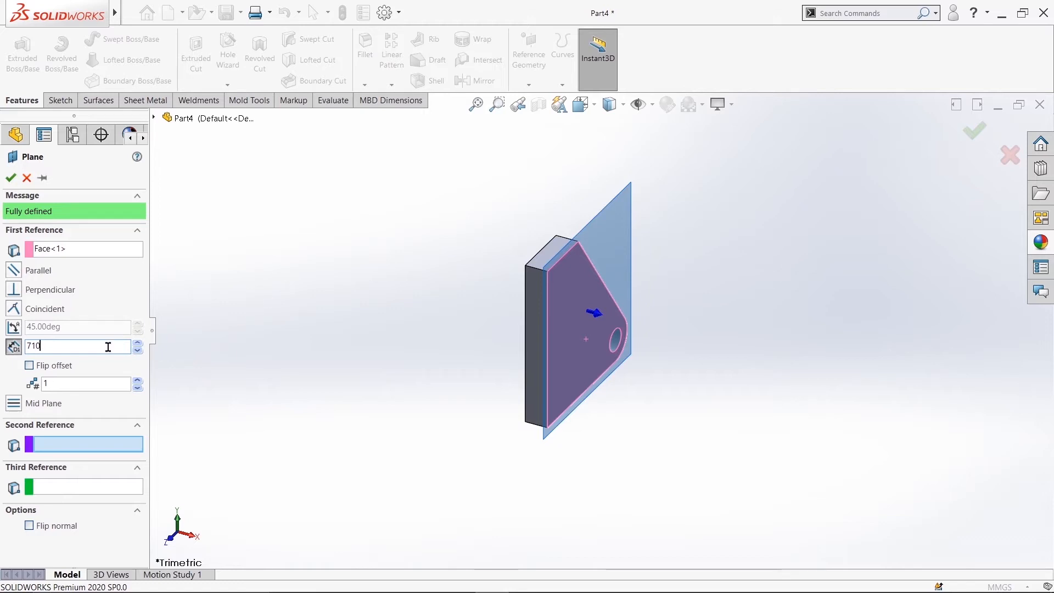
key(Return)
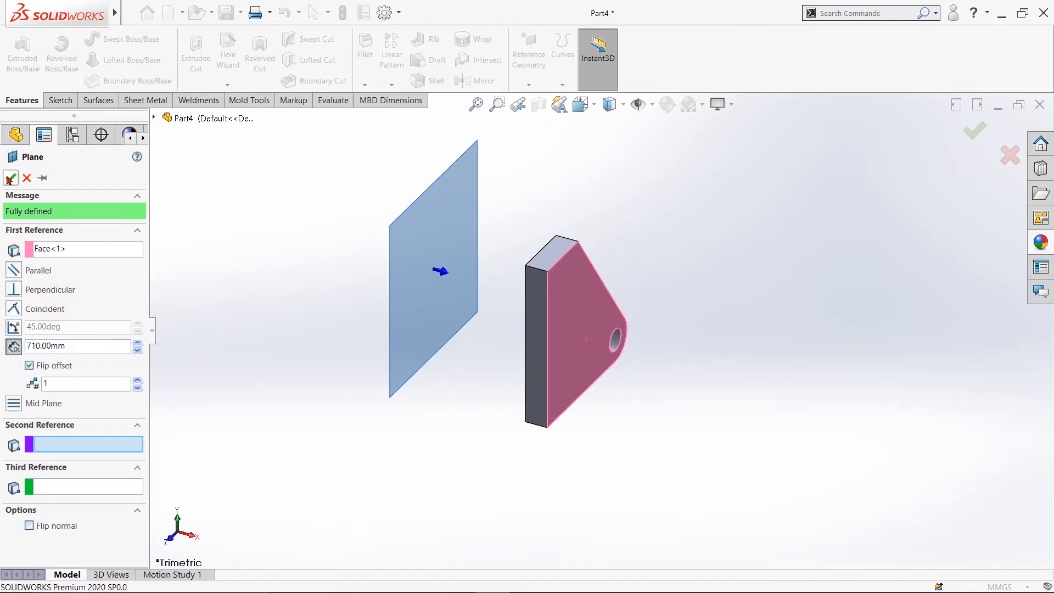
key(Return)
Sketch on the new offset plane by converting the plate's five outline edges and its hole edge into sketch entities
click(455, 335)
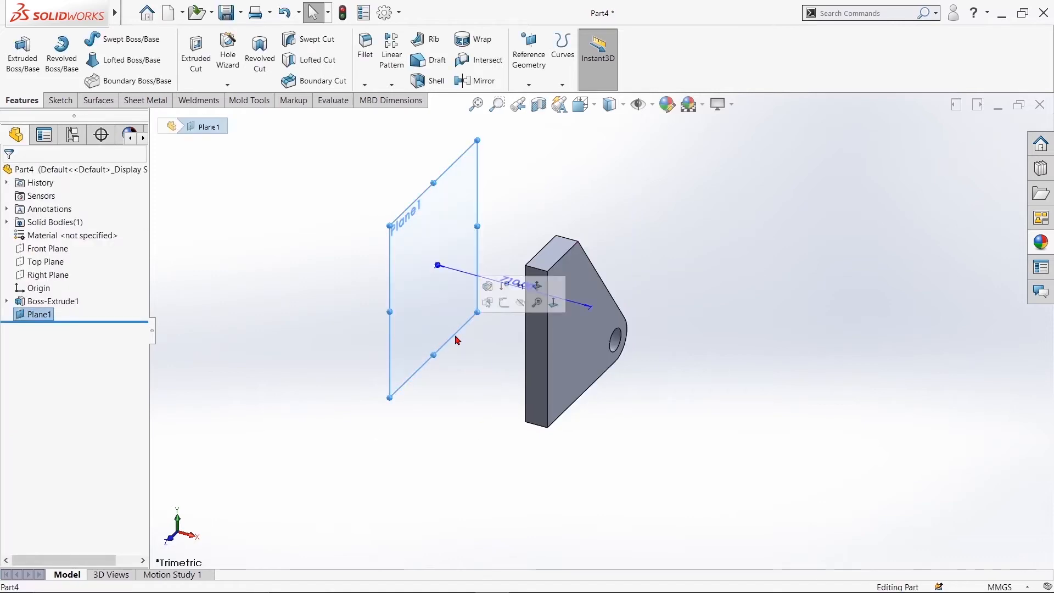
click(491, 303)
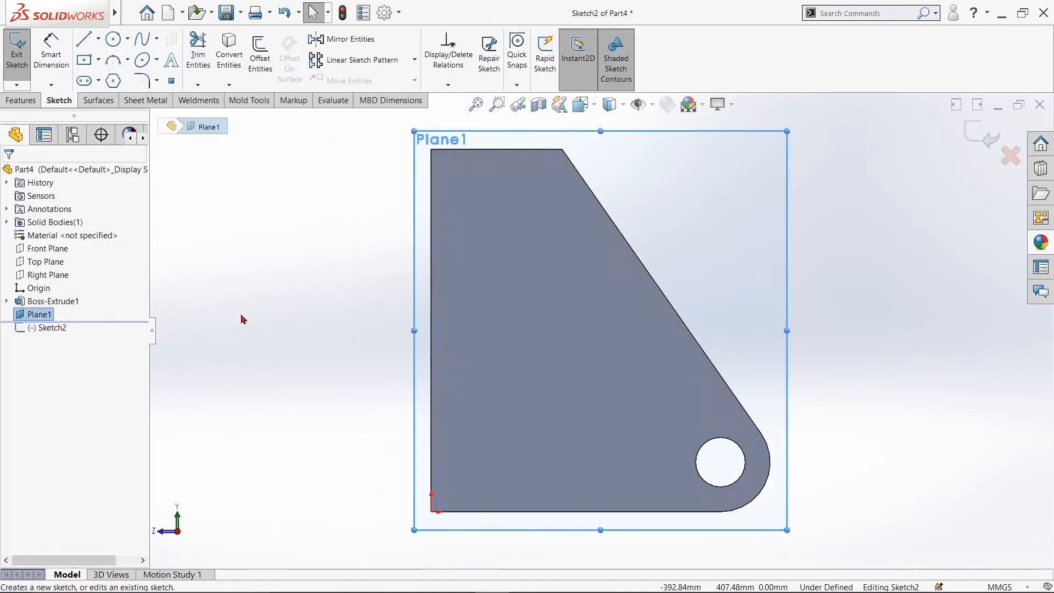
click(229, 54)
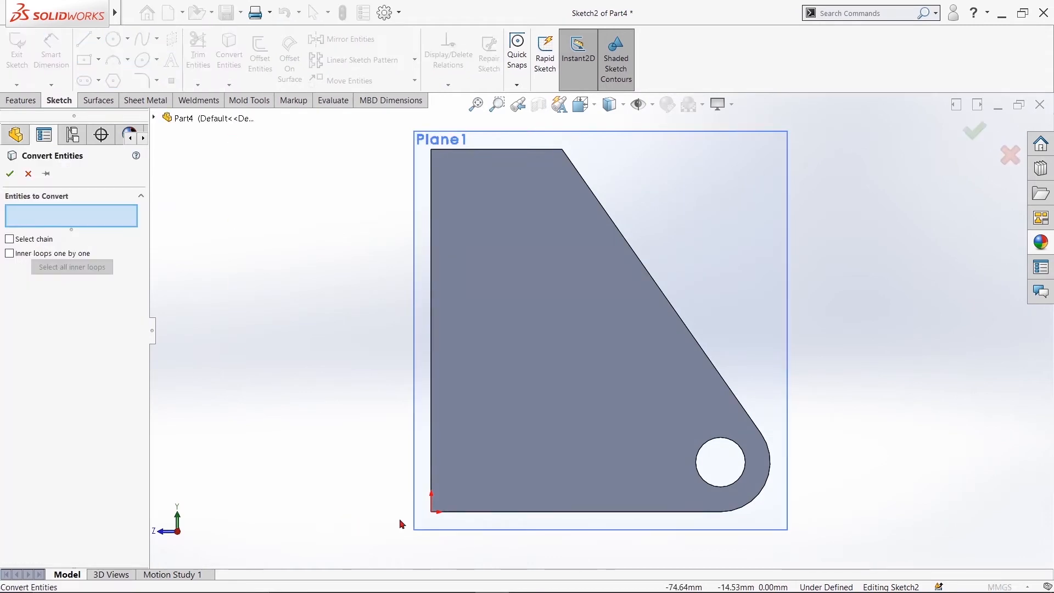
click(466, 516)
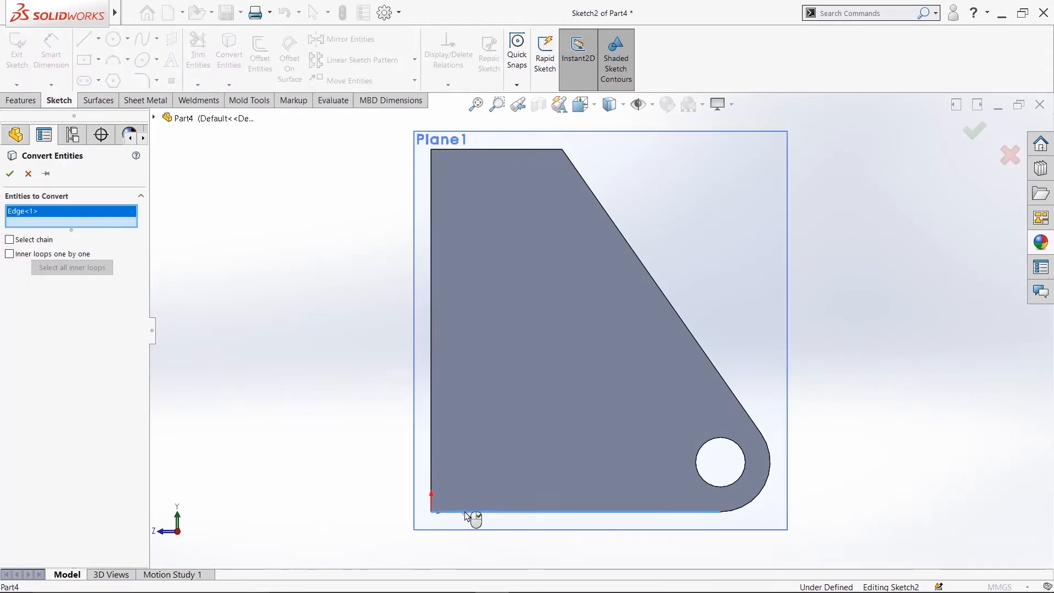
click(759, 503)
click(750, 417)
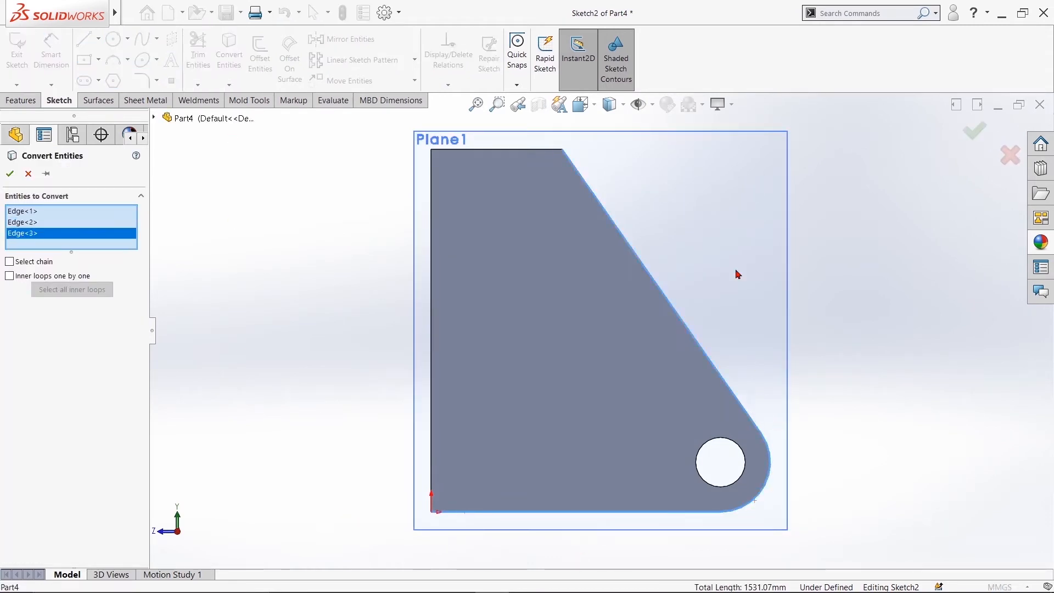
click(486, 154)
click(431, 205)
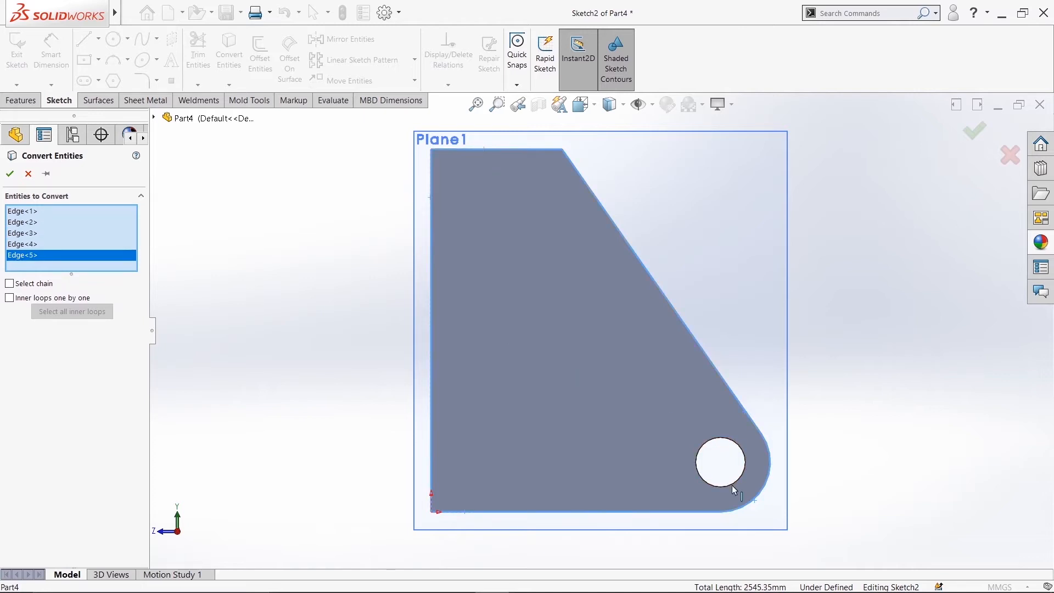
click(706, 458)
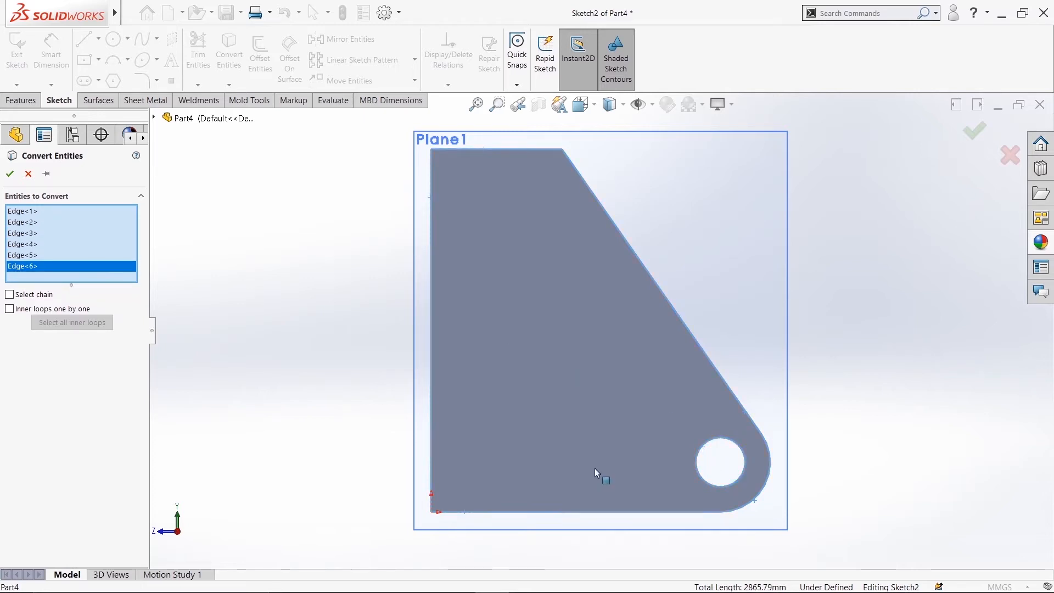
click(9, 174)
Extrude the converted profile 102 mm as the second side plate and hide the offset plane
click(8, 101)
click(23, 67)
scroll(244, 300, up, 3)
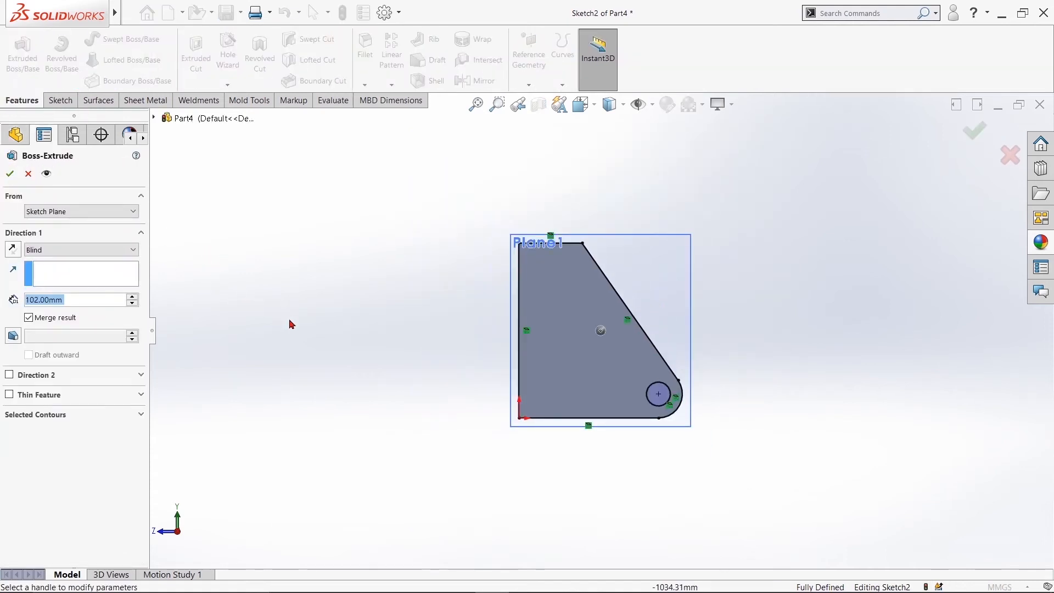
click(9, 174)
click(38, 314)
right_click(38, 314)
click(65, 301)
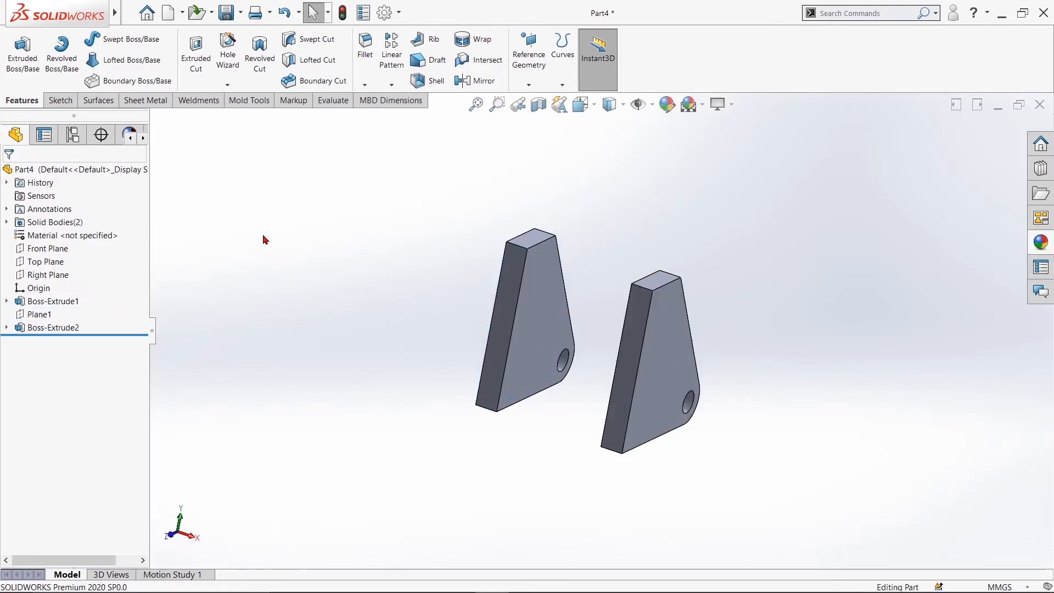
On the first plate's top face, sketch a 710 mm line spanning both plates and a line along the outer edge to the origin
middle_drag(761, 260, 531, 167)
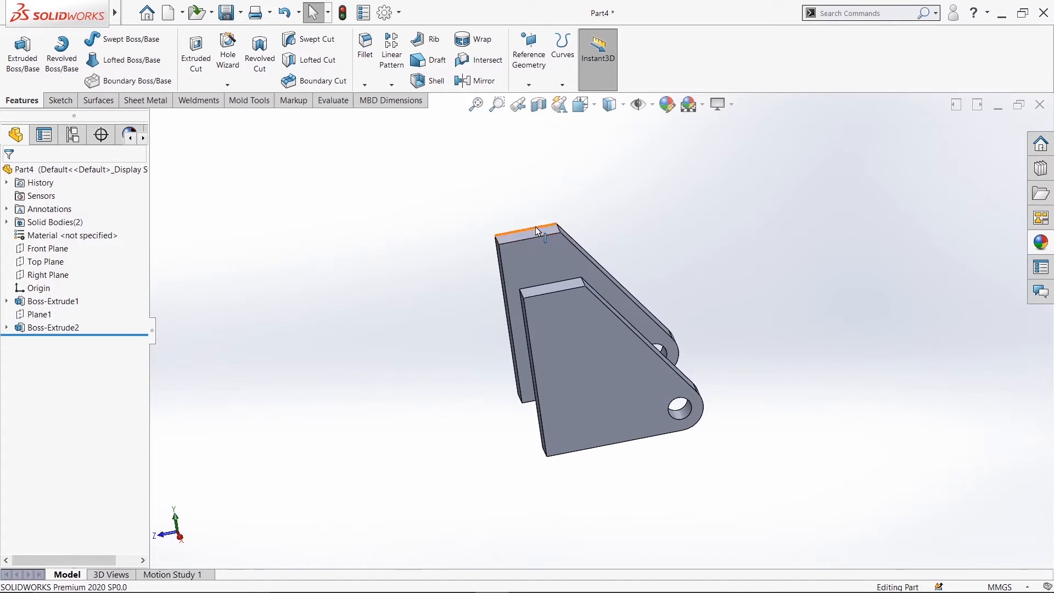
middle_drag(723, 278, 607, 407)
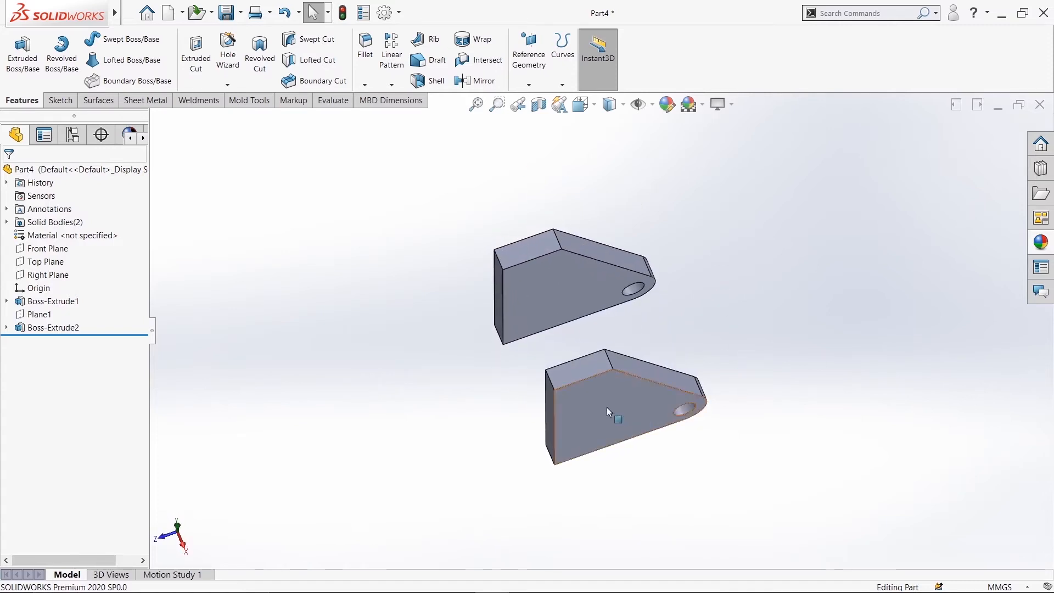
click(580, 364)
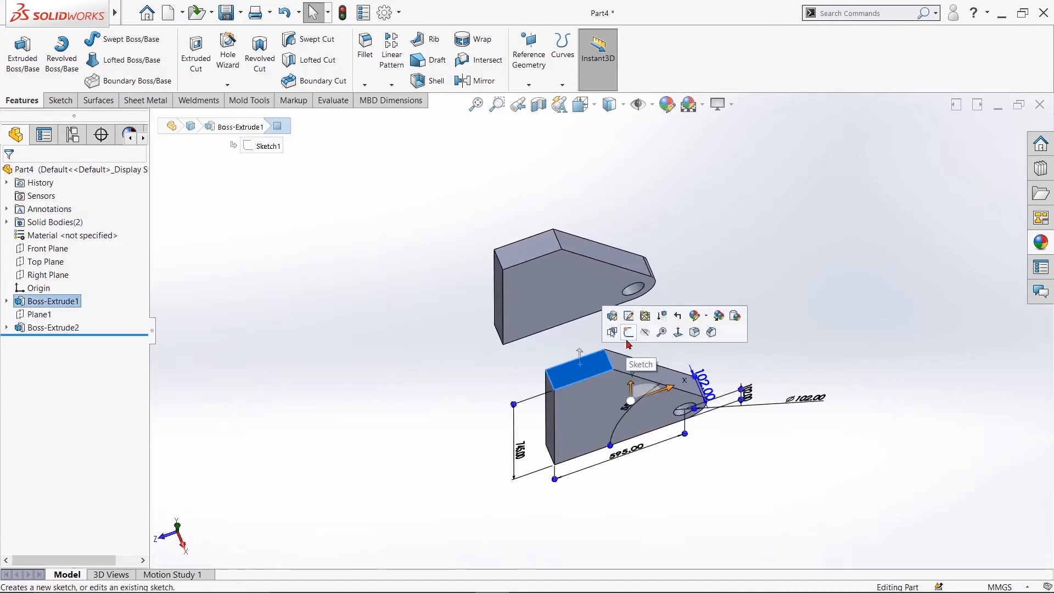
click(629, 339)
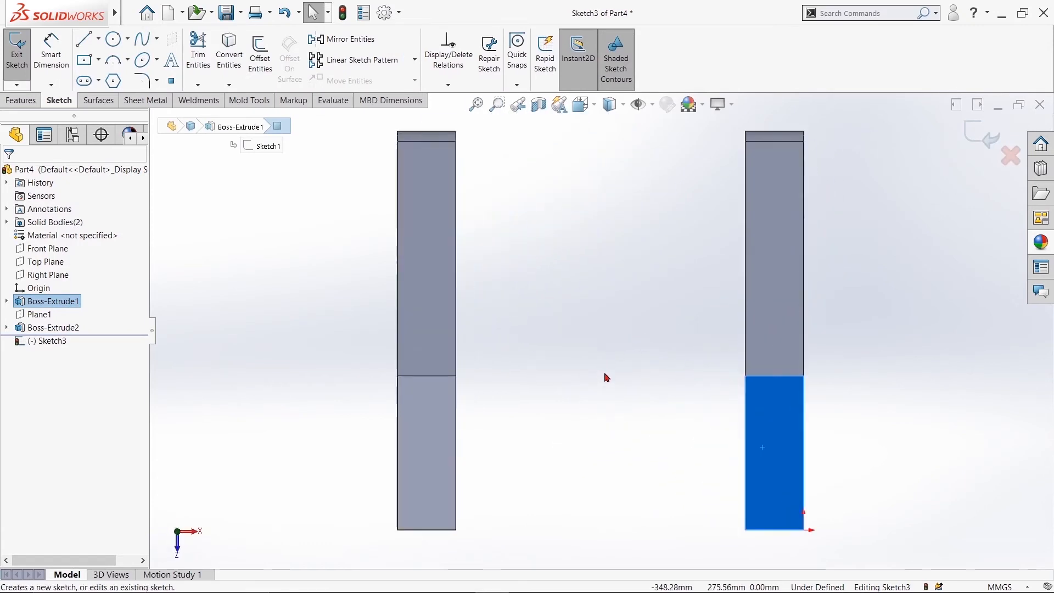
key(z)
key(Escape)
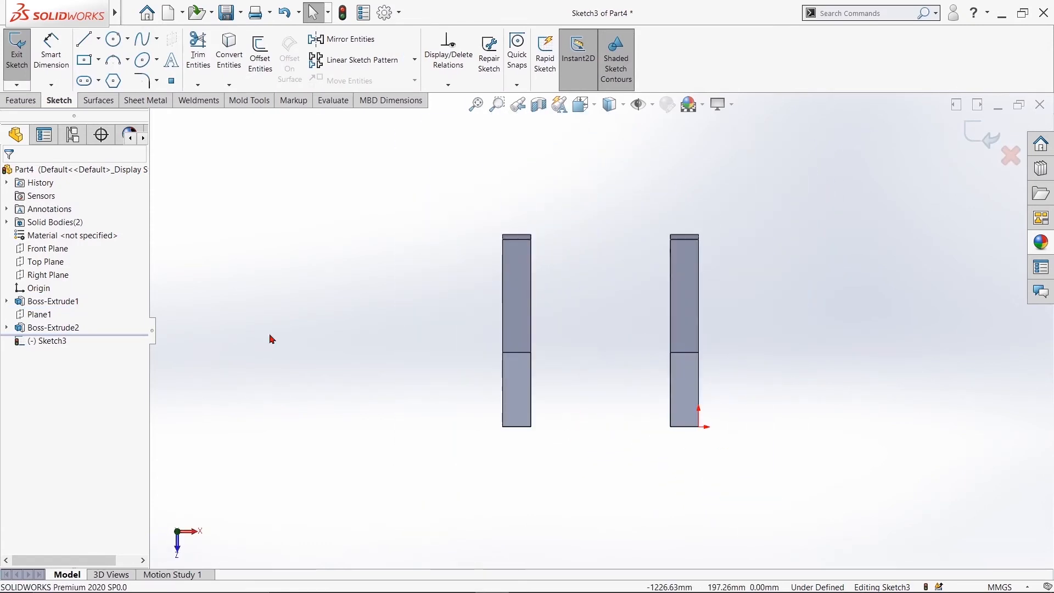
click(83, 39)
click(502, 352)
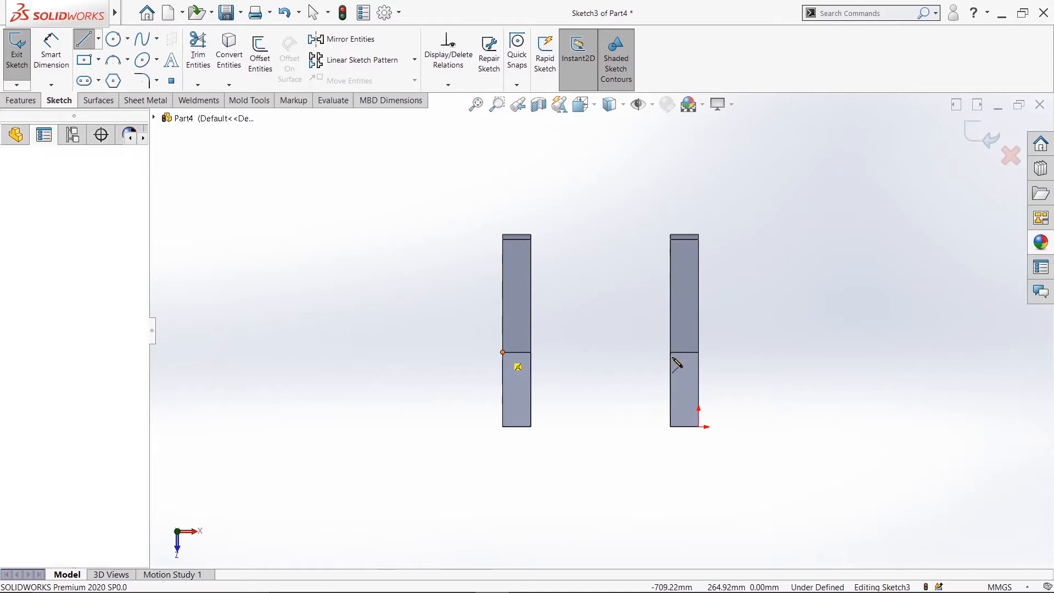
click(699, 352)
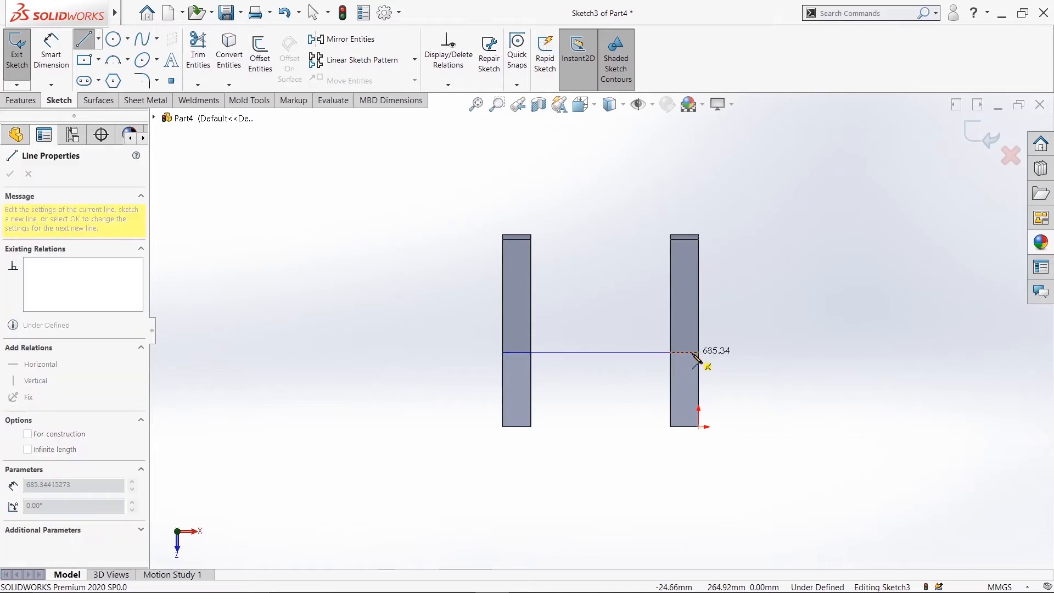
click(698, 426)
scroll(667, 457, up, 3)
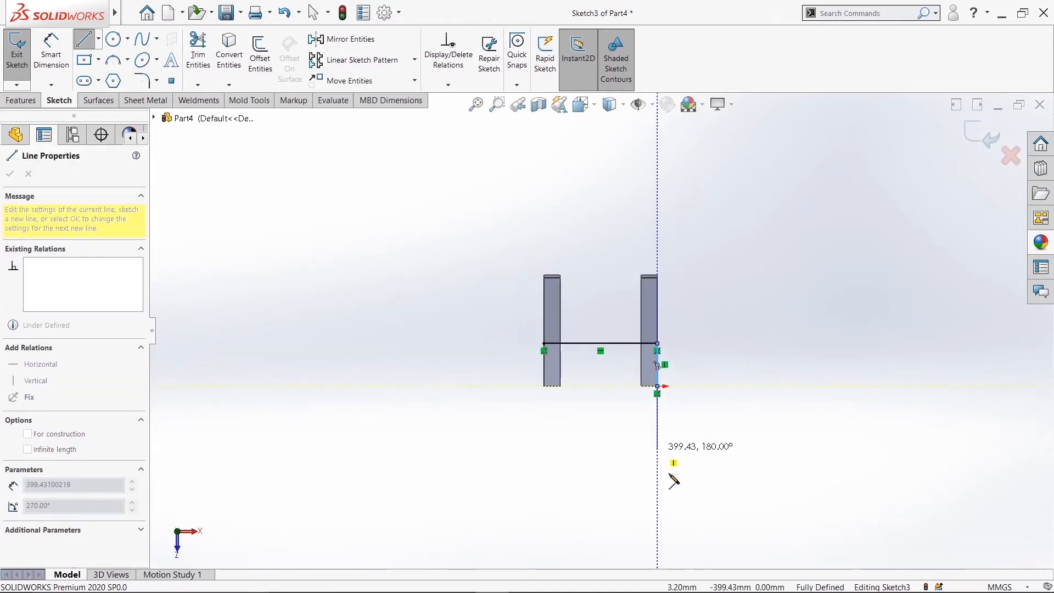
Close the outline with a slanted line, a tangent end arc of about 169 mm radius, a slanted return line and the second plate's outer edge
click(618, 477)
right_click(619, 477)
click(653, 482)
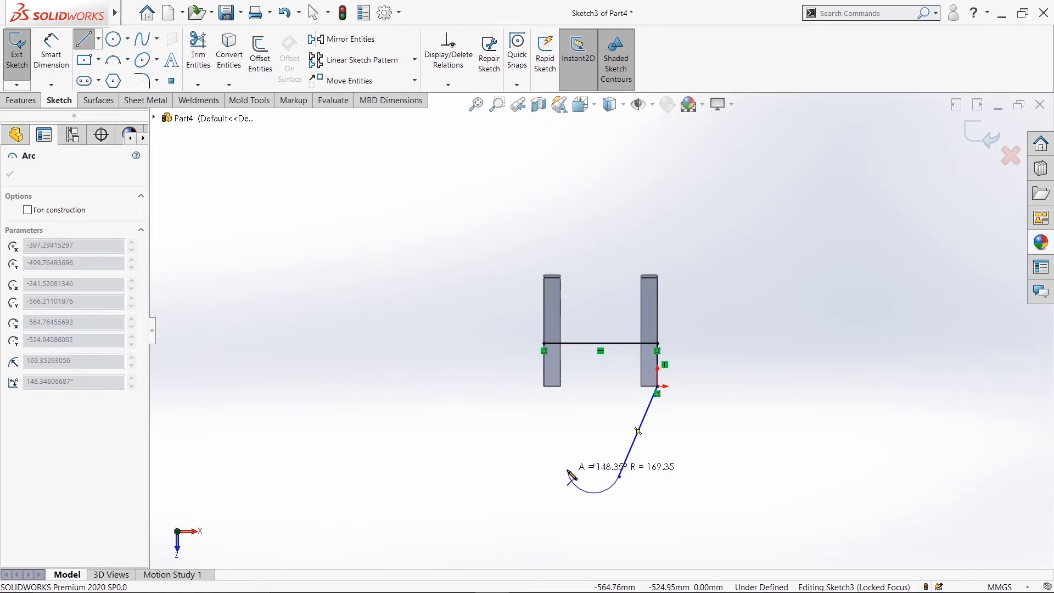
click(567, 470)
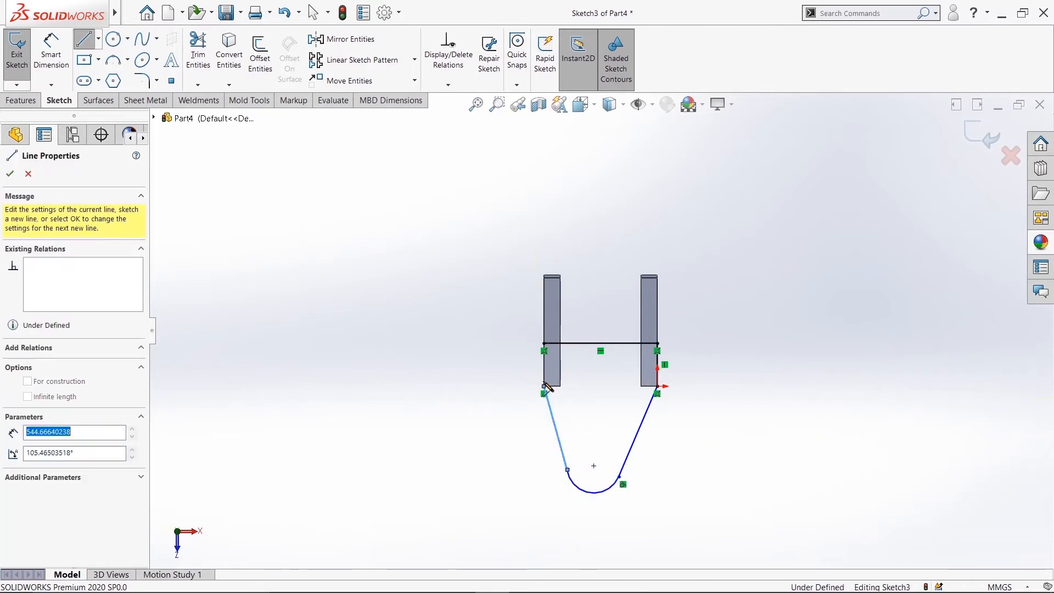
click(544, 393)
click(544, 344)
right_click(544, 343)
click(573, 351)
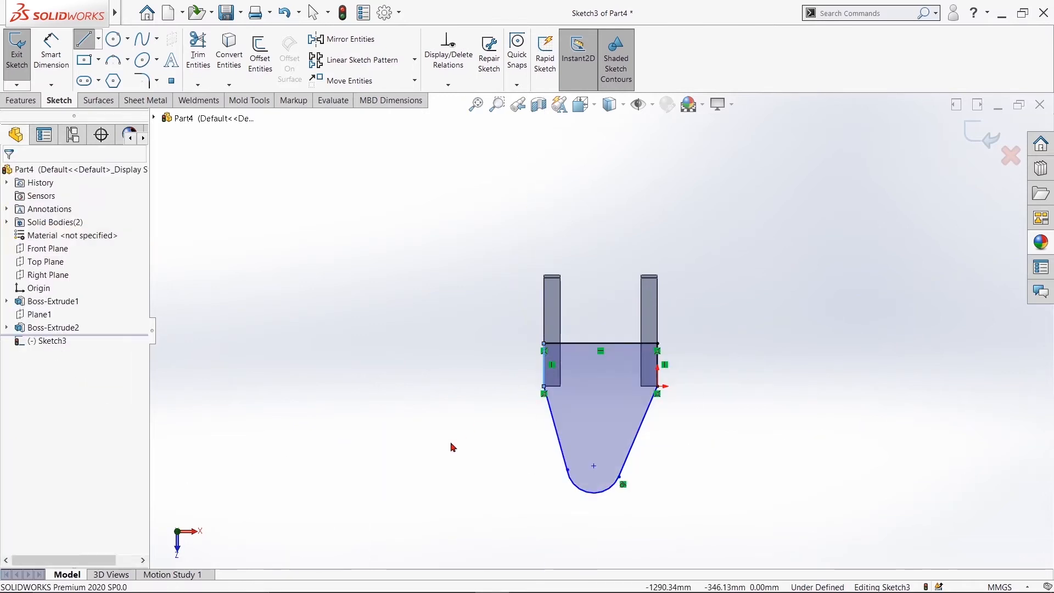
Add a vertical relation between the end arc's centre and the midpoint of the line spanning both plates
click(594, 467)
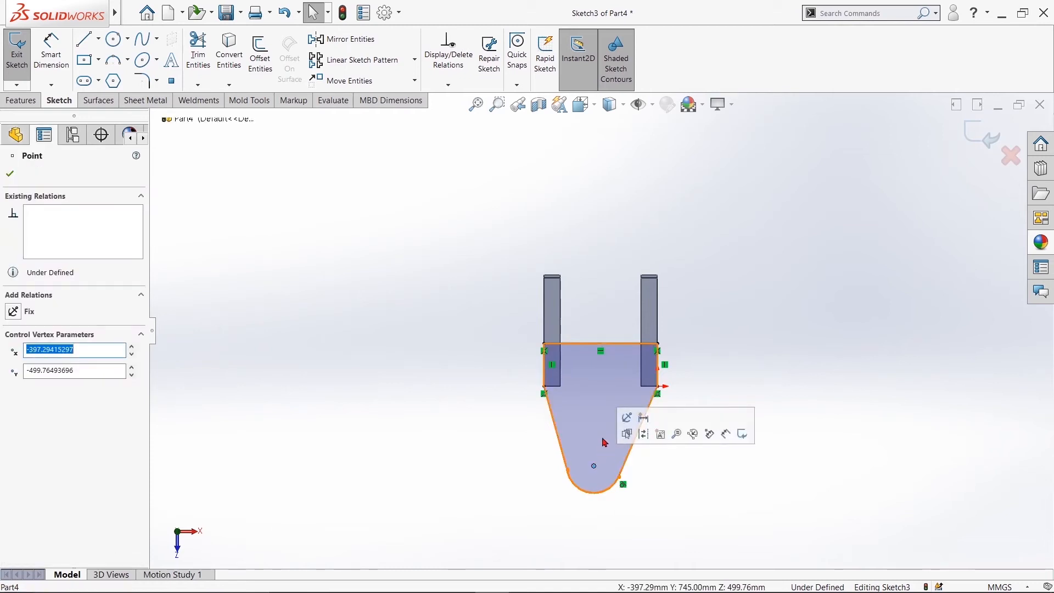
ctrl+click(601, 344)
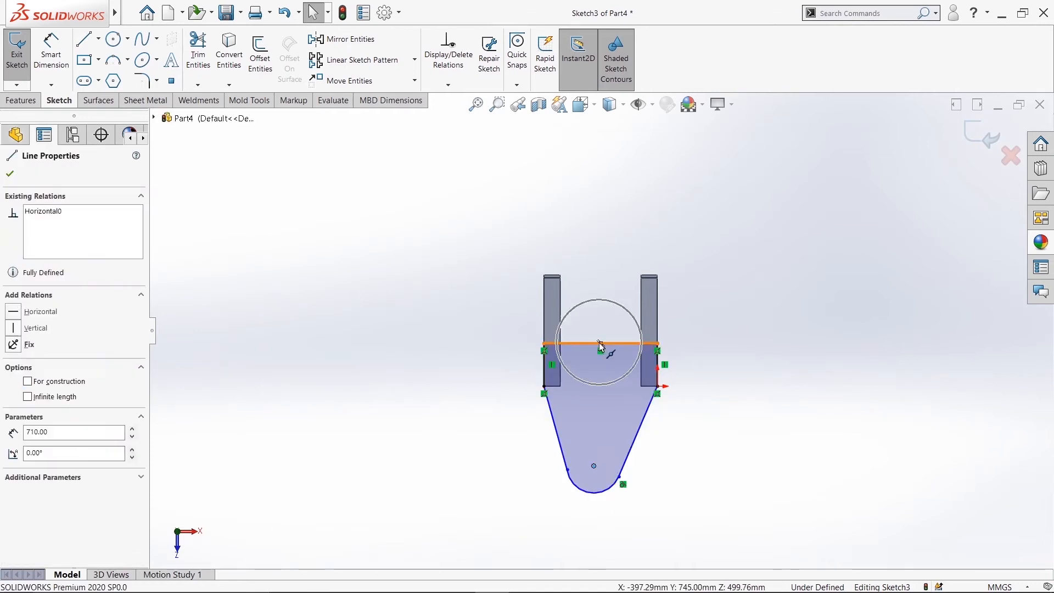
click(15, 385)
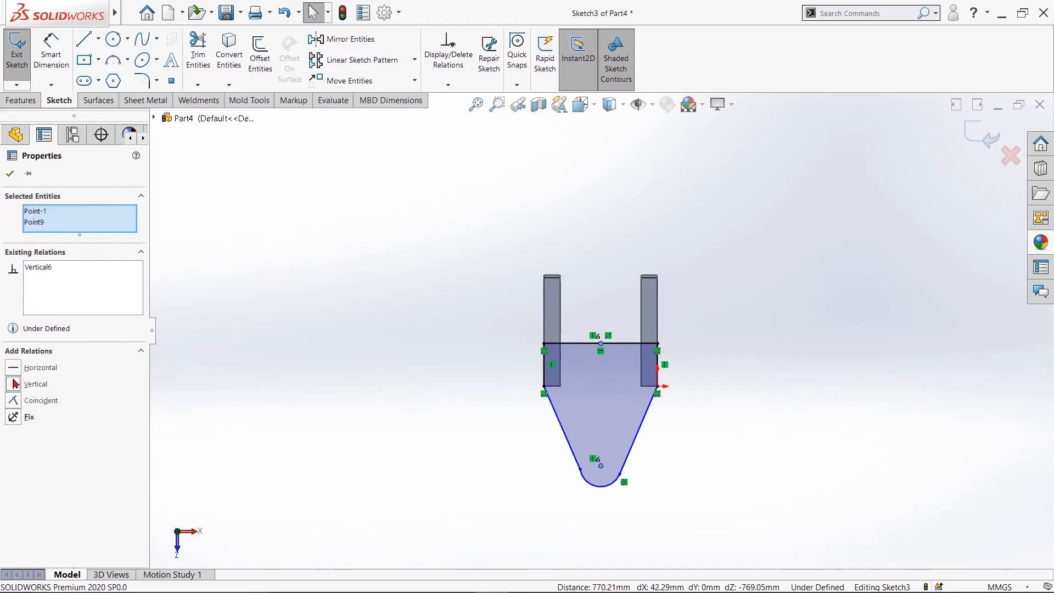
Add a tangent relation where the end arc meets the slanted line on the second plate's side
click(9, 174)
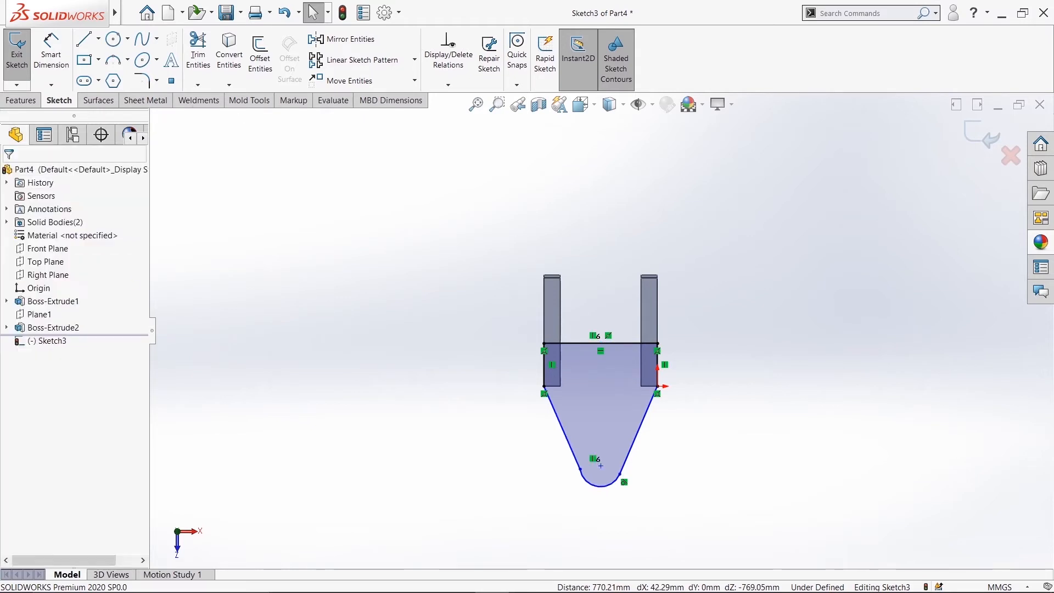
click(581, 473)
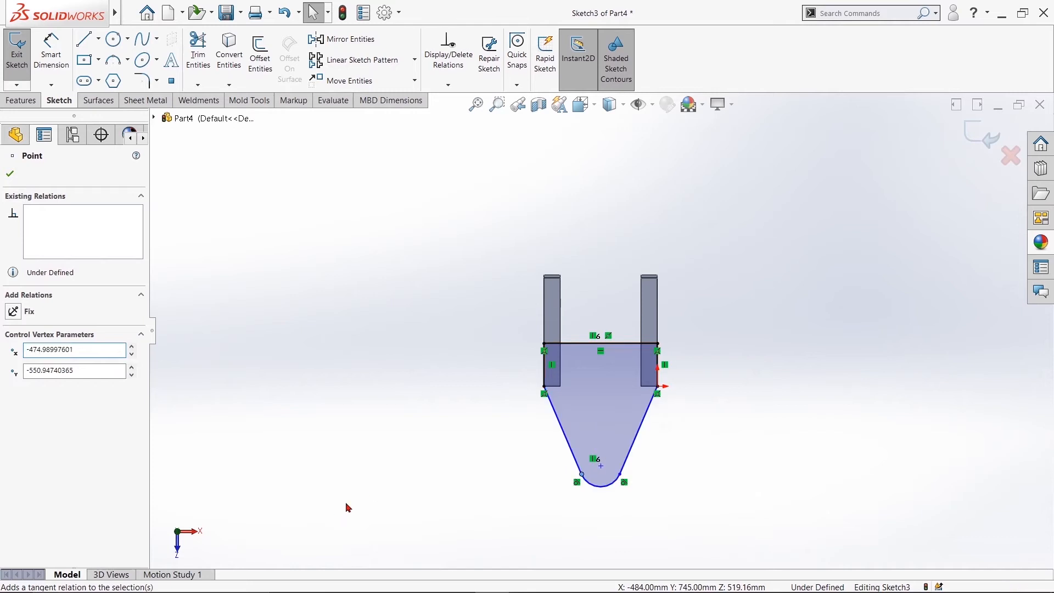
click(633, 519)
Dimension the end arc's radius to 205 mm
click(51, 50)
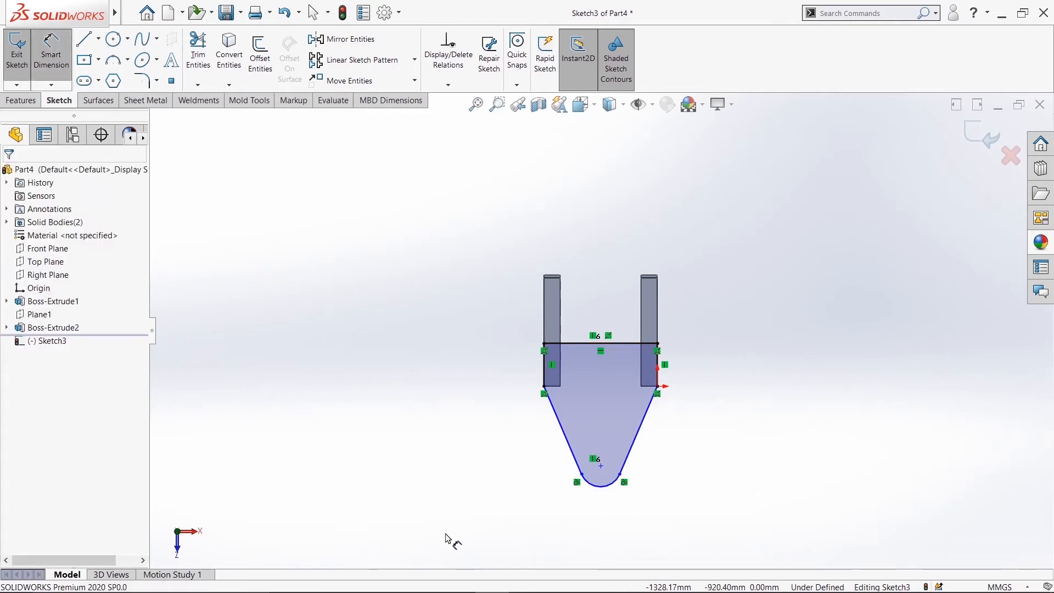
click(609, 493)
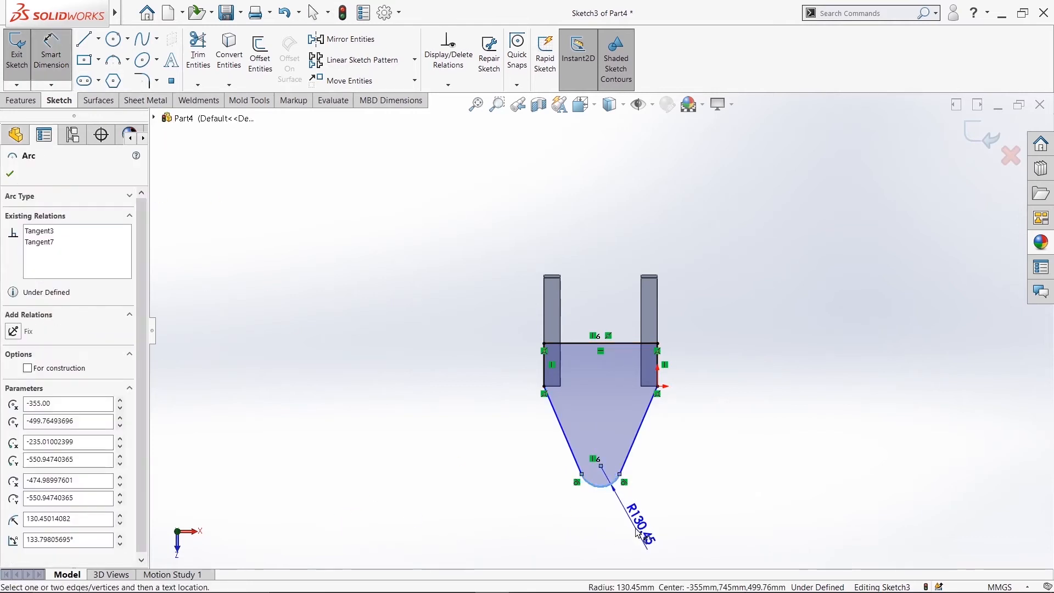
click(632, 521)
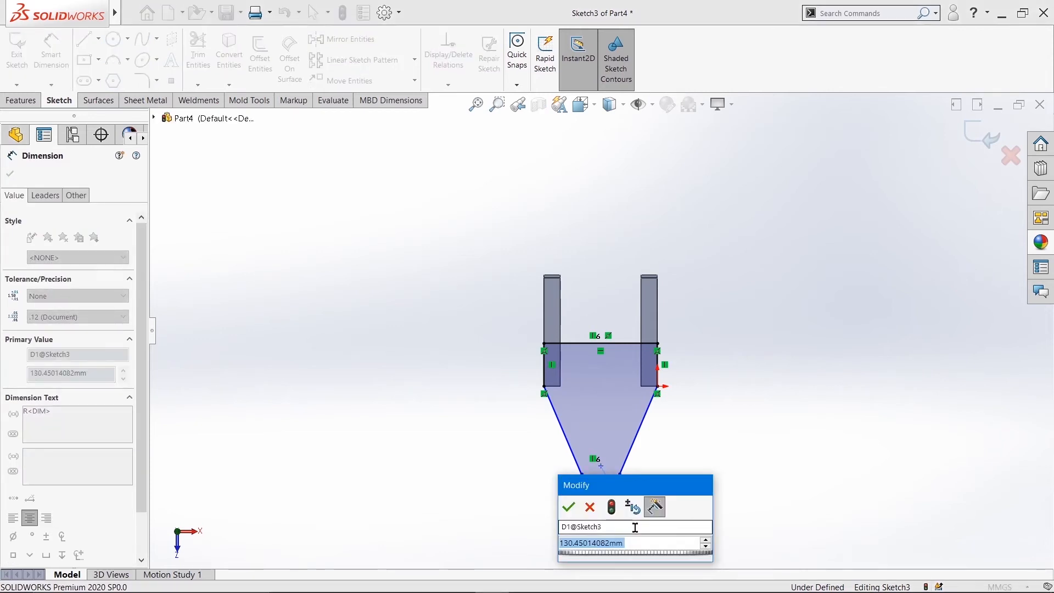
text(205)
key(Return)
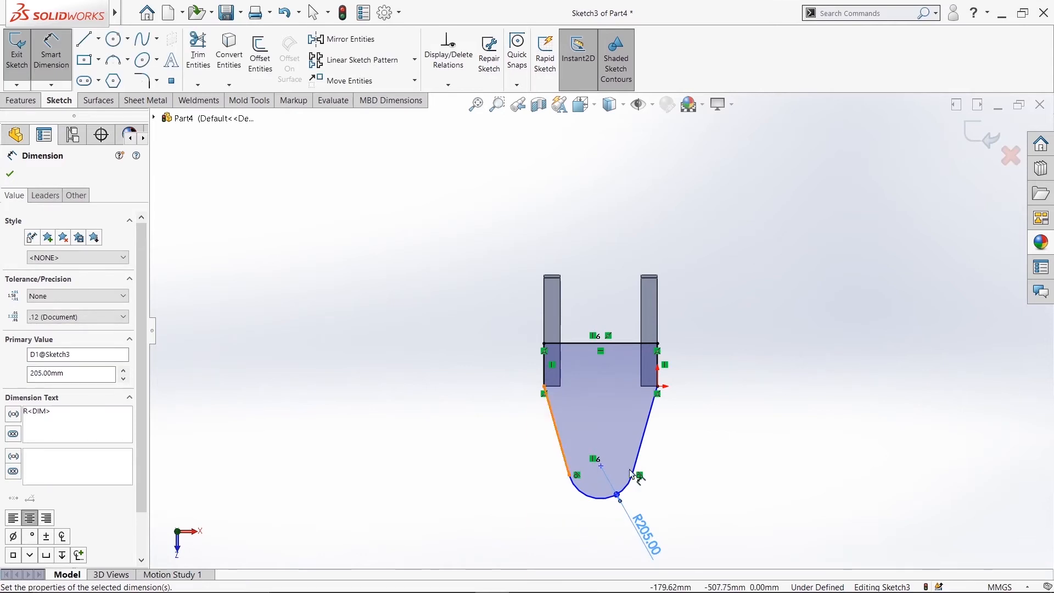
Dimension the distance from the end arc's centre to the line spanning both plates to 495 mm
click(601, 466)
click(610, 344)
click(818, 431)
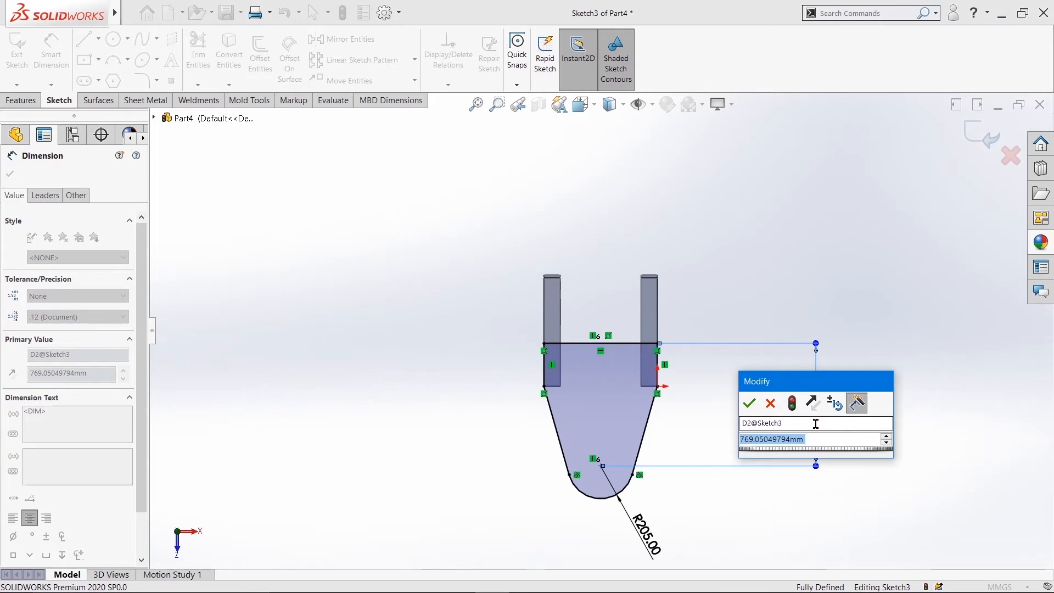
text(49)
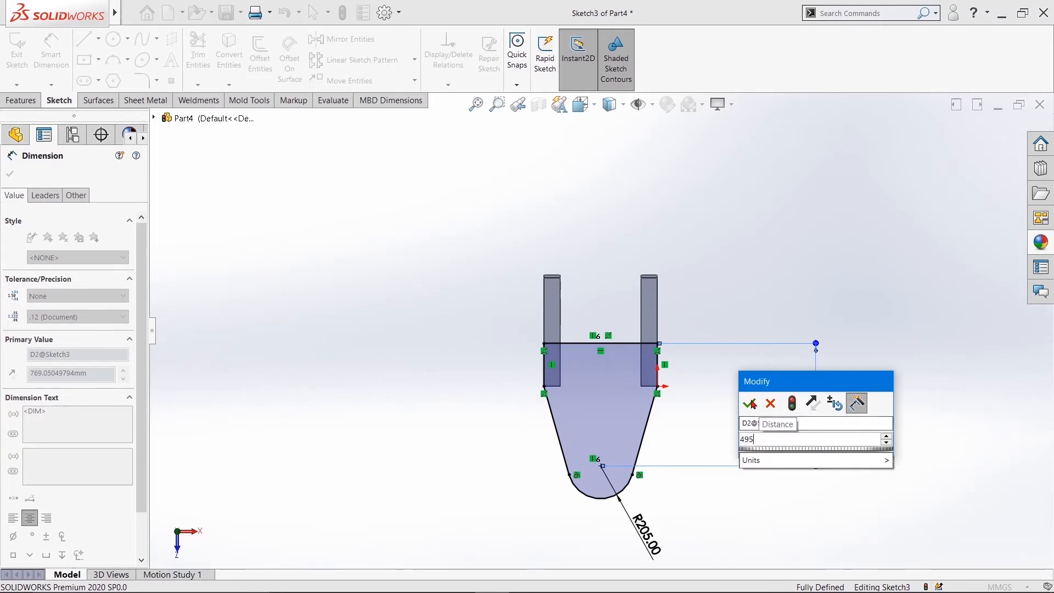
text(5)
click(751, 404)
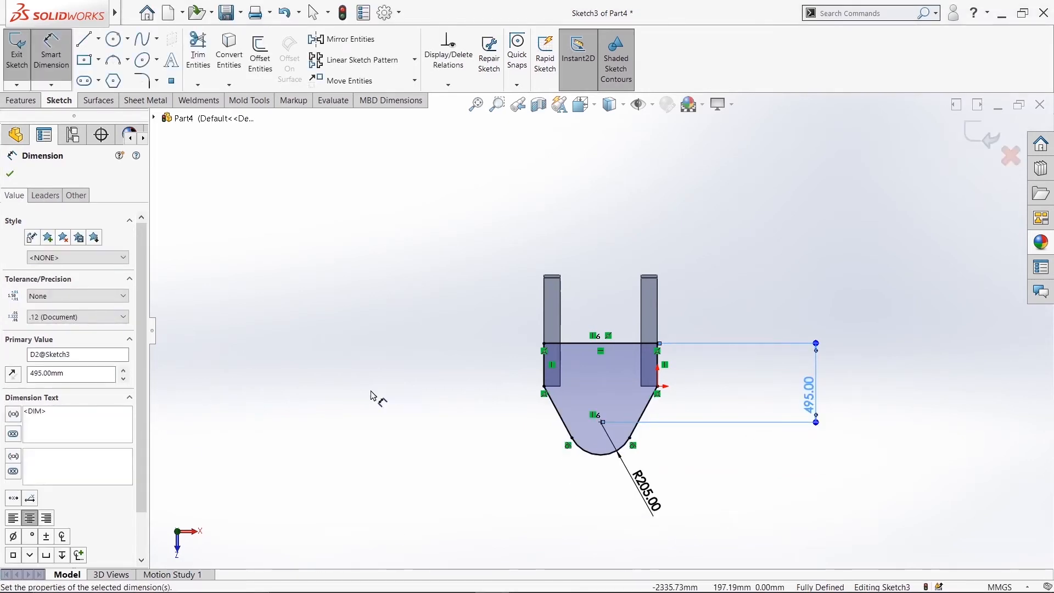
click(10, 173)
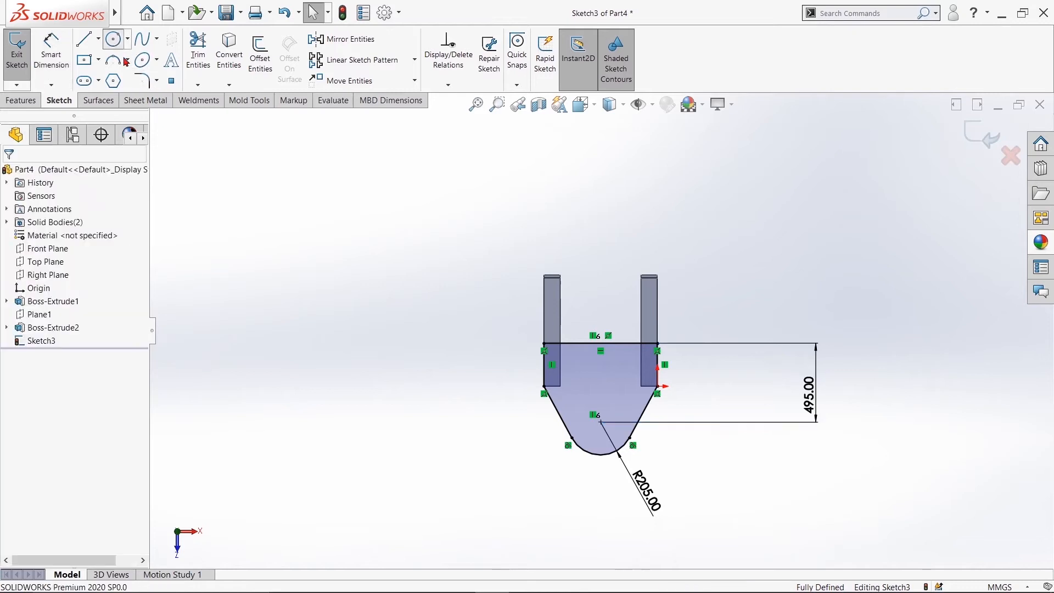
Sketch a circle on the end arc's centre and set its diameter to 150 mm
click(601, 422)
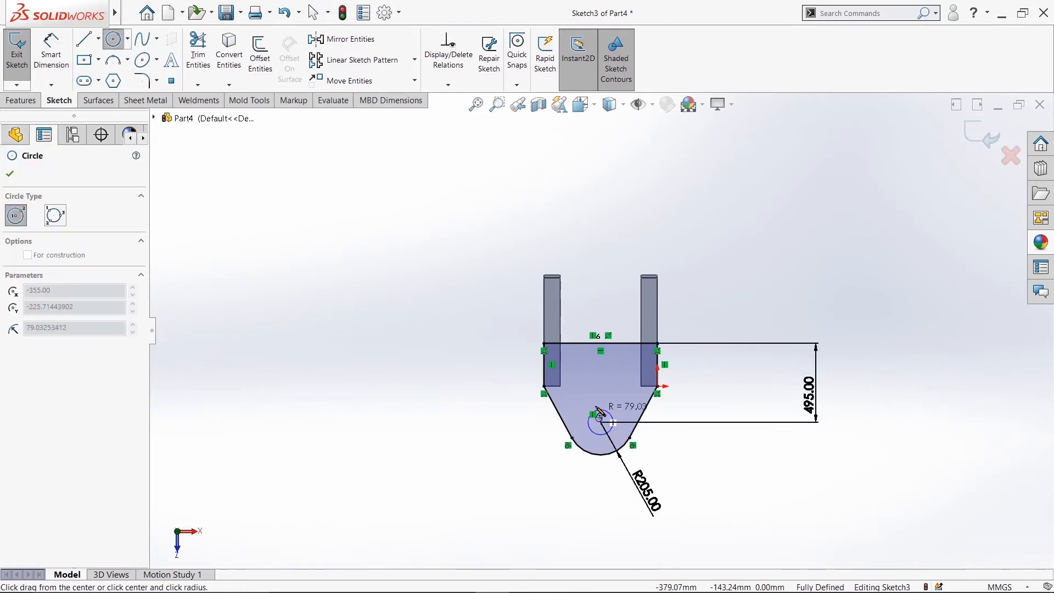
click(620, 431)
key(Escape)
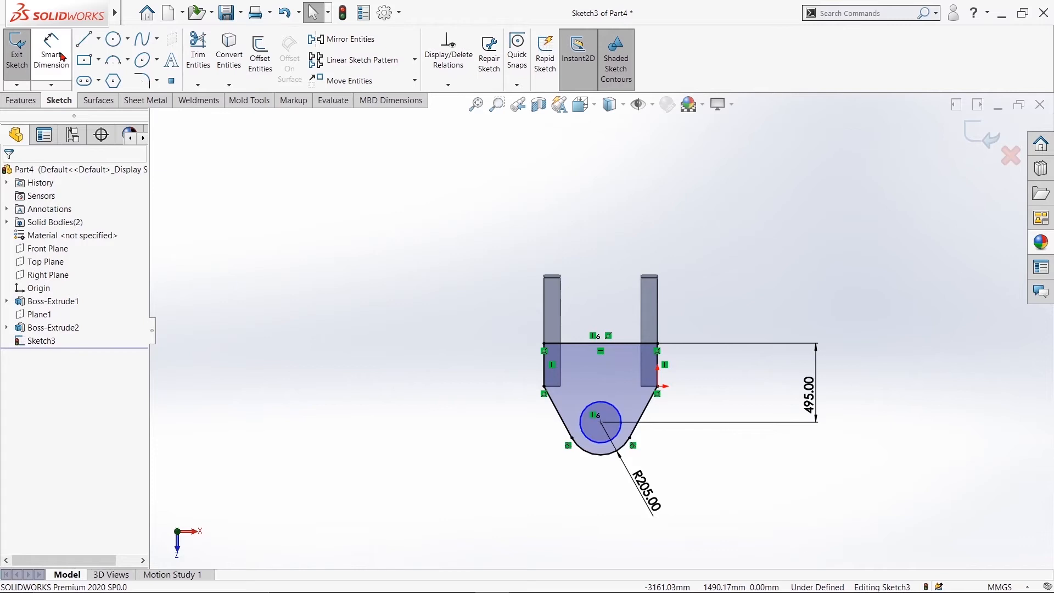
click(51, 54)
click(590, 445)
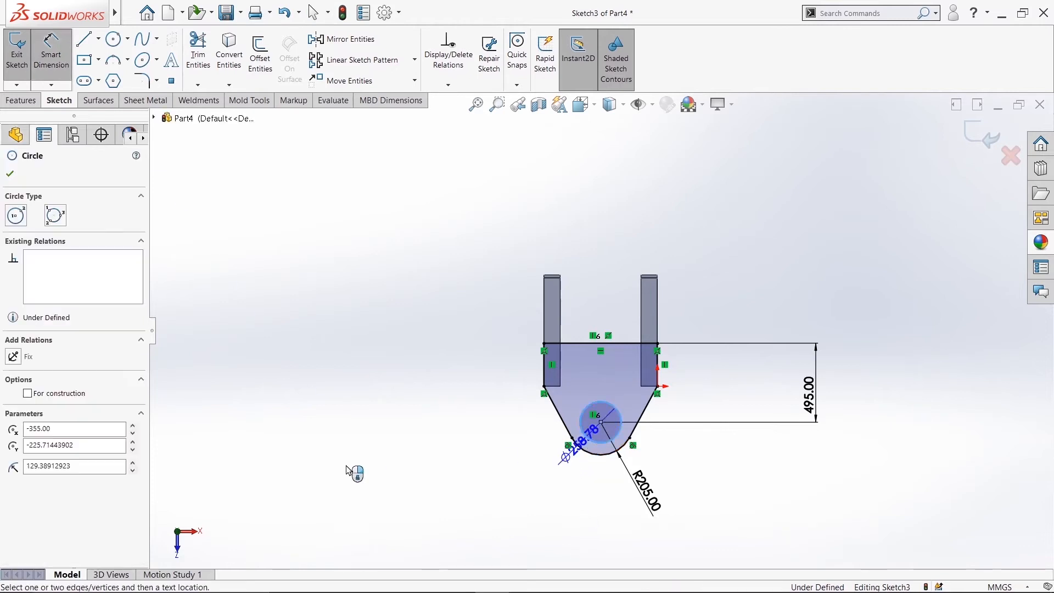
click(346, 466)
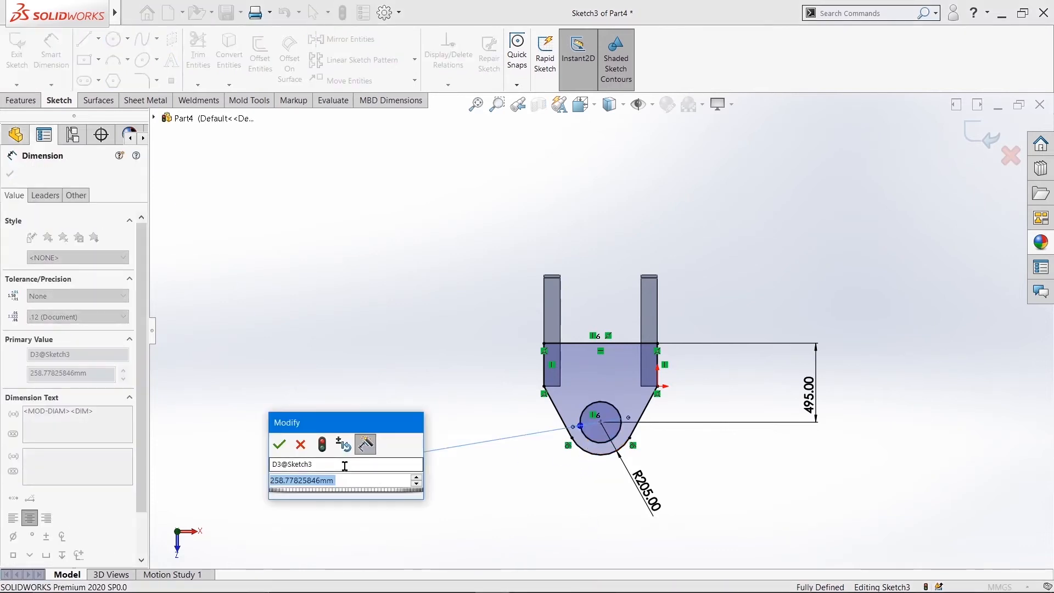
text(150)
key(Return)
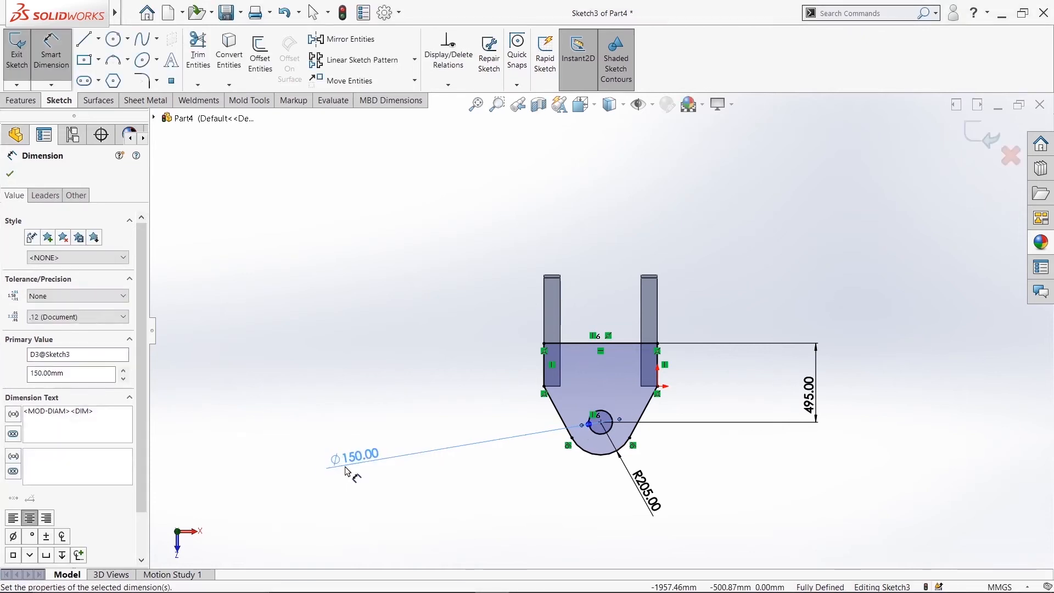
click(9, 174)
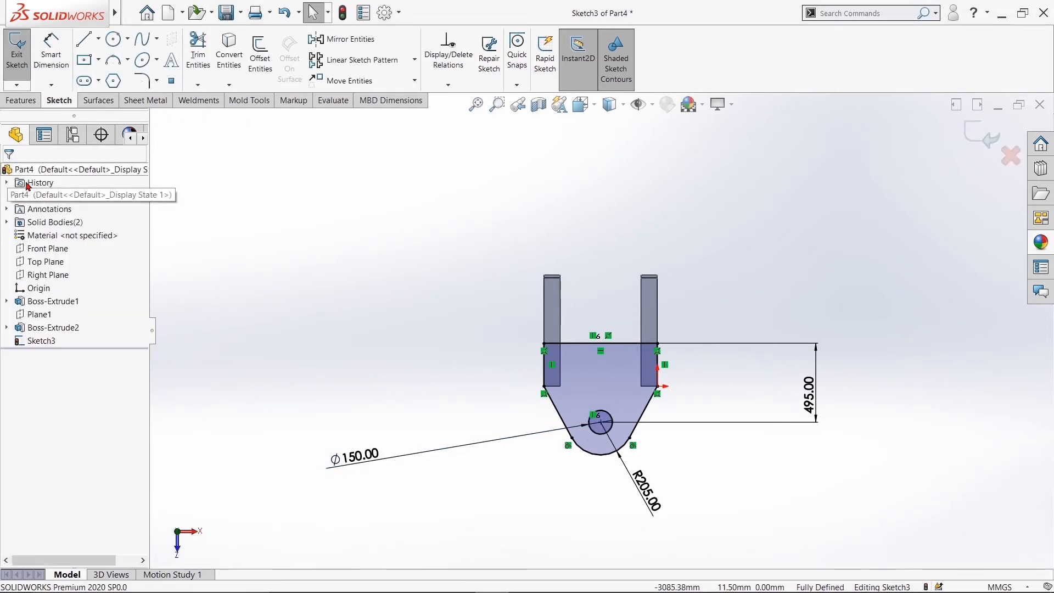
Extrude the rounded profile with its hole 102 mm in the reversed direction, merged with the side plates
click(22, 100)
click(17, 52)
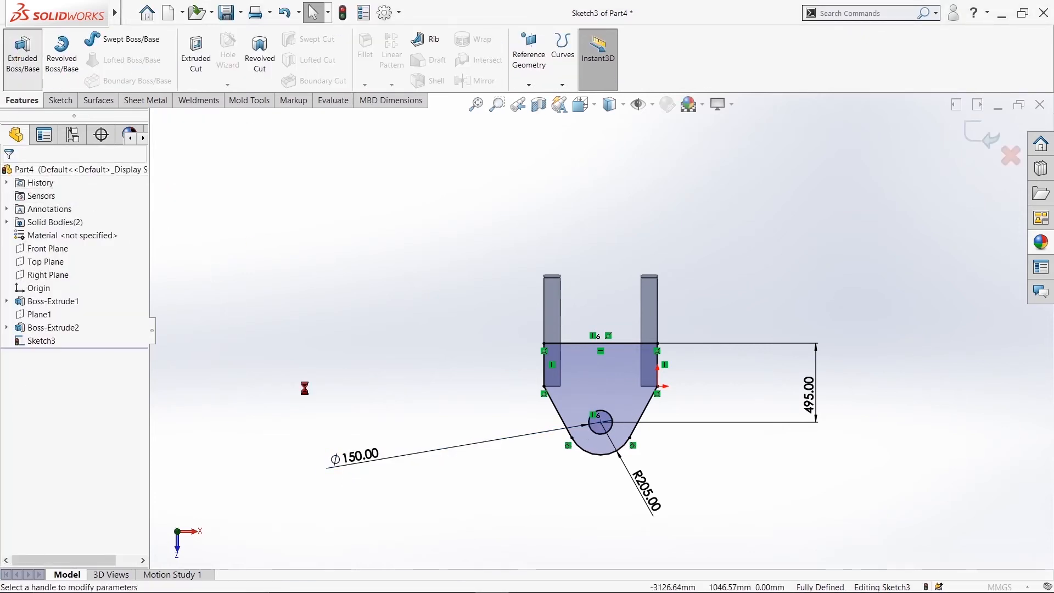
click(12, 249)
mouse_move(383, 295)
middle_down()
mouse_move(381, 219)
mouse_move(336, 228)
mouse_move(351, 318)
middle_up()
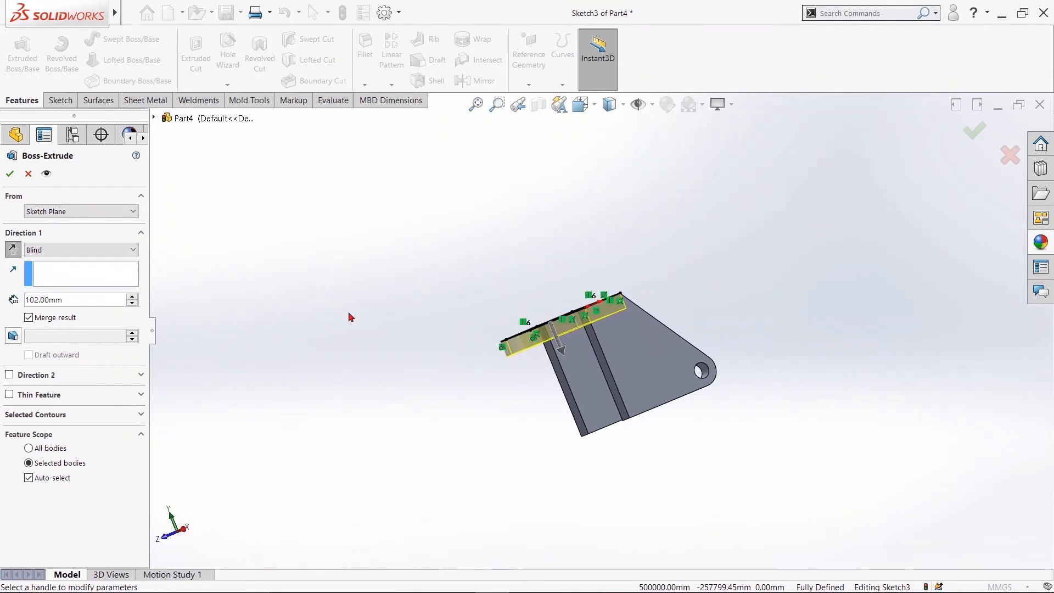
click(9, 175)
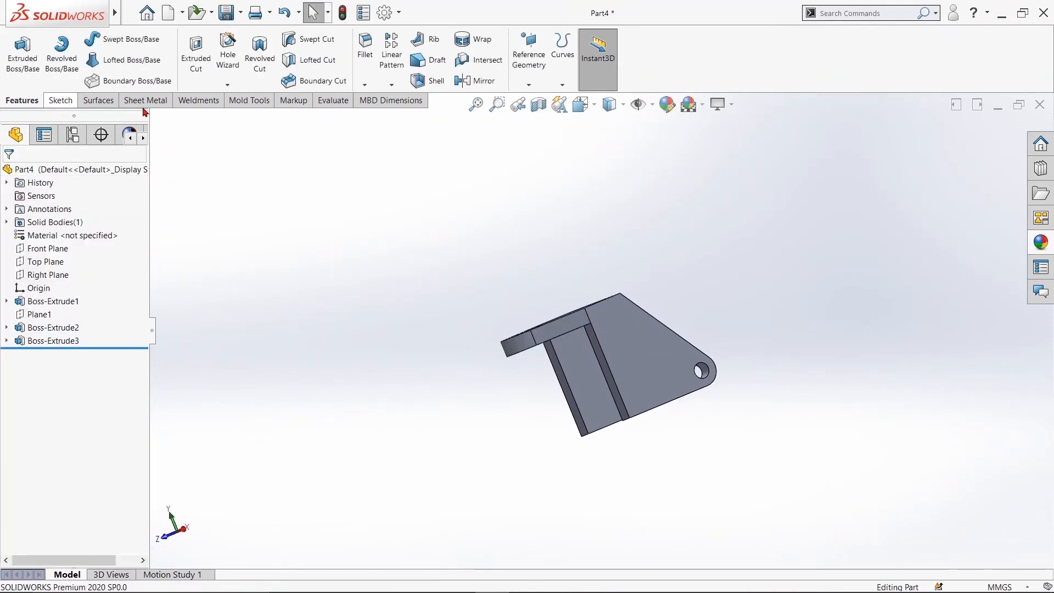
Create a plane offset 745/2 mm from the rounded top plate's upper face, flipped down into the bracket
click(528, 85)
click(541, 98)
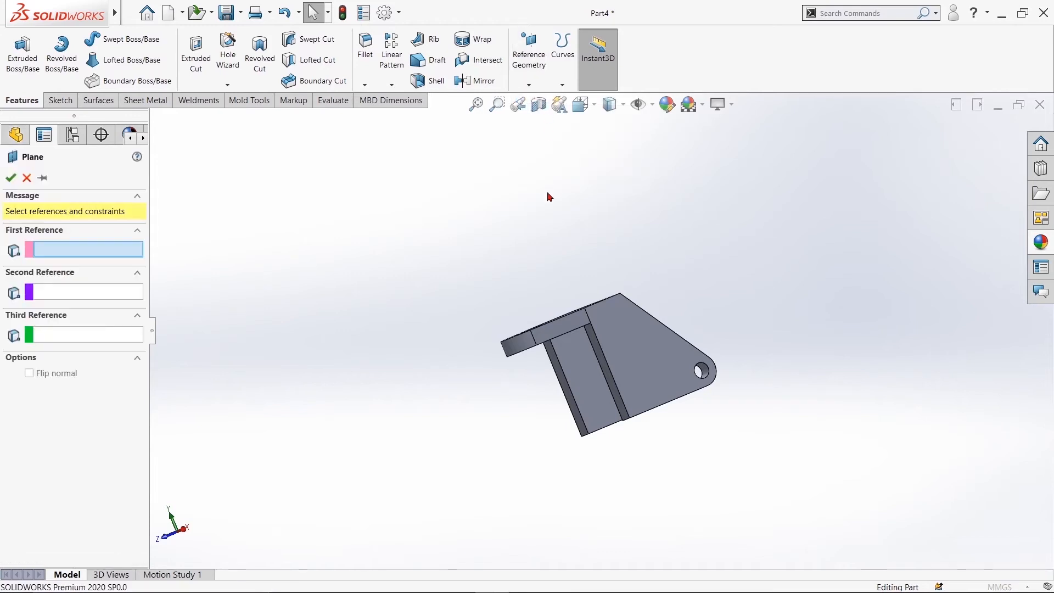
middle_drag(578, 232, 642, 277)
click(637, 314)
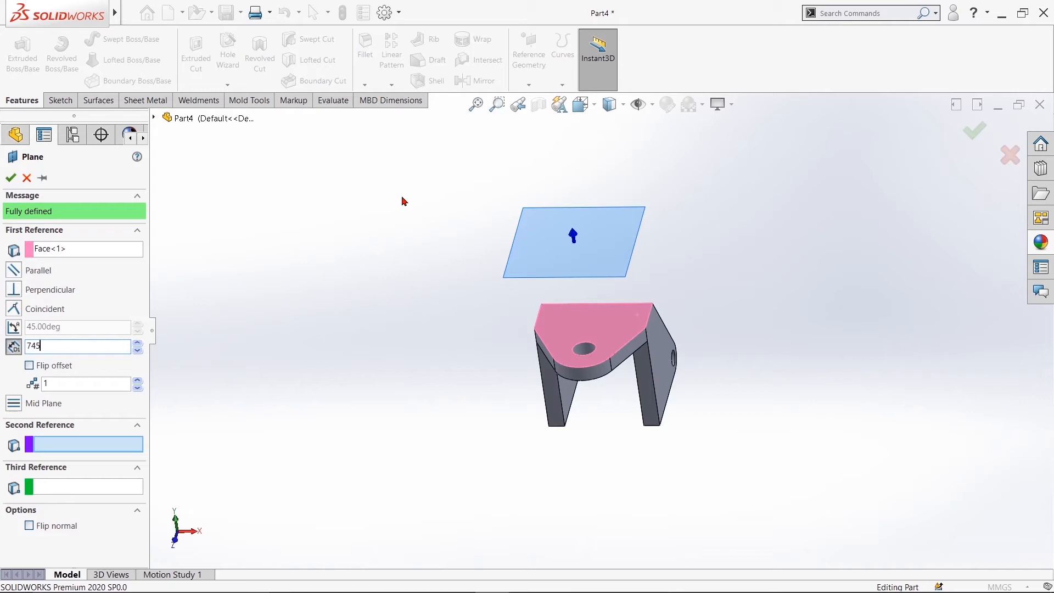
text(745/2)
key(Return)
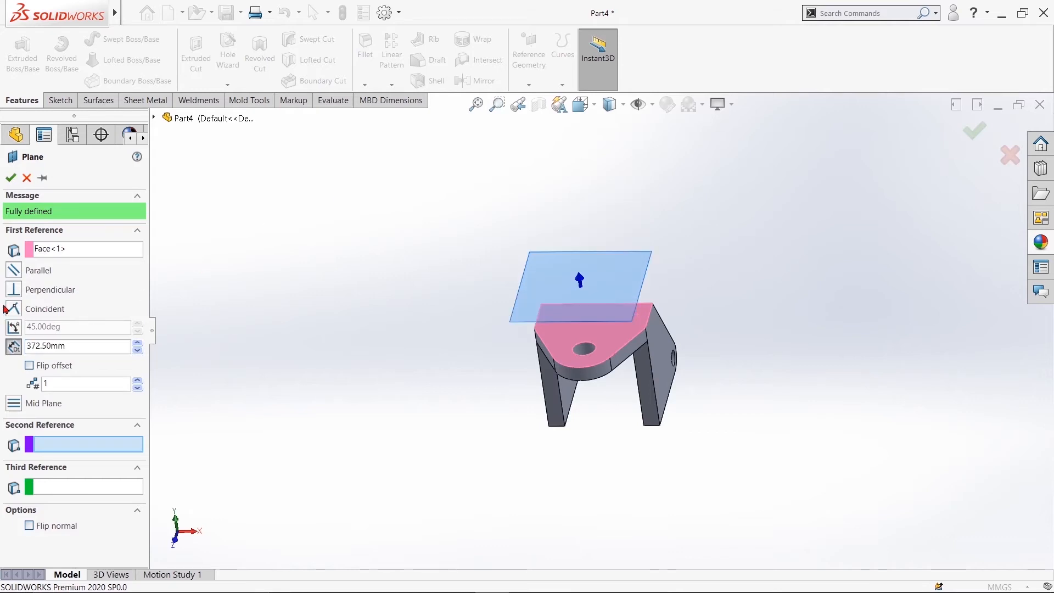
click(30, 365)
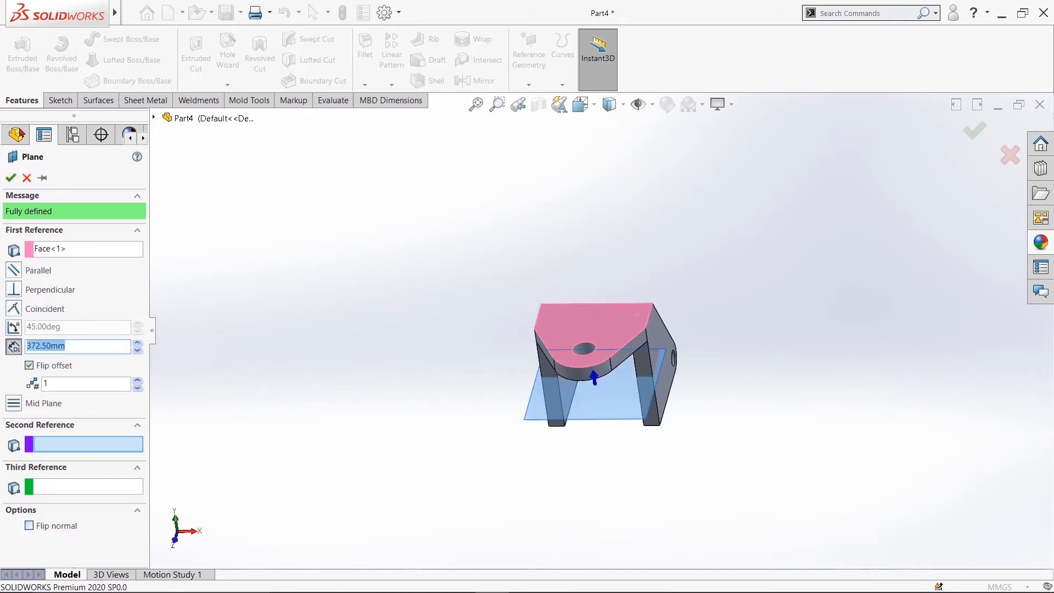
click(11, 177)
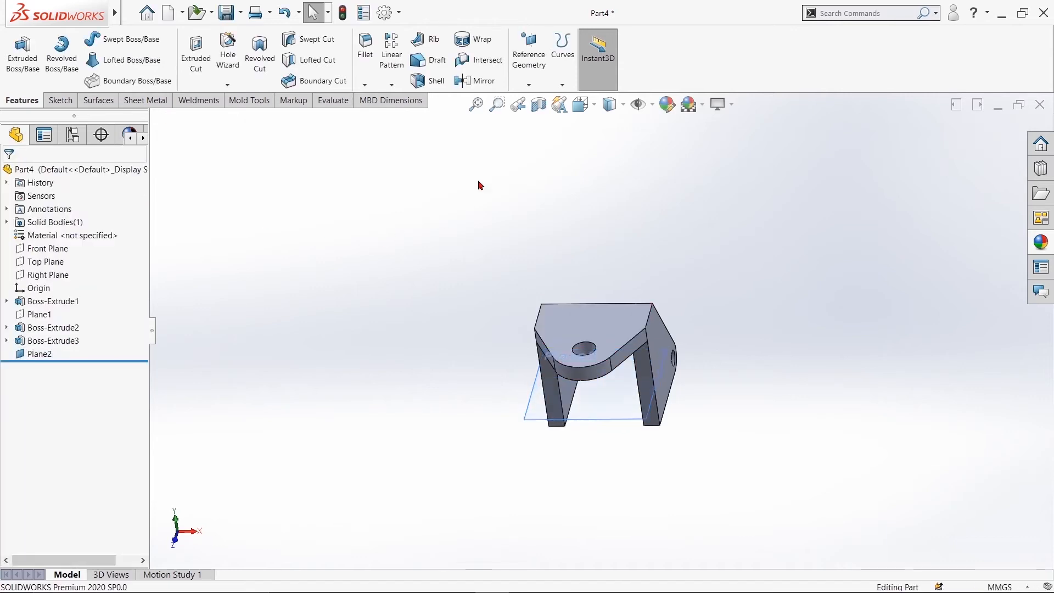
Mirror the rounded top plate, Boss-Extrude3, about Plane2 to form the matching bottom plate
click(473, 83)
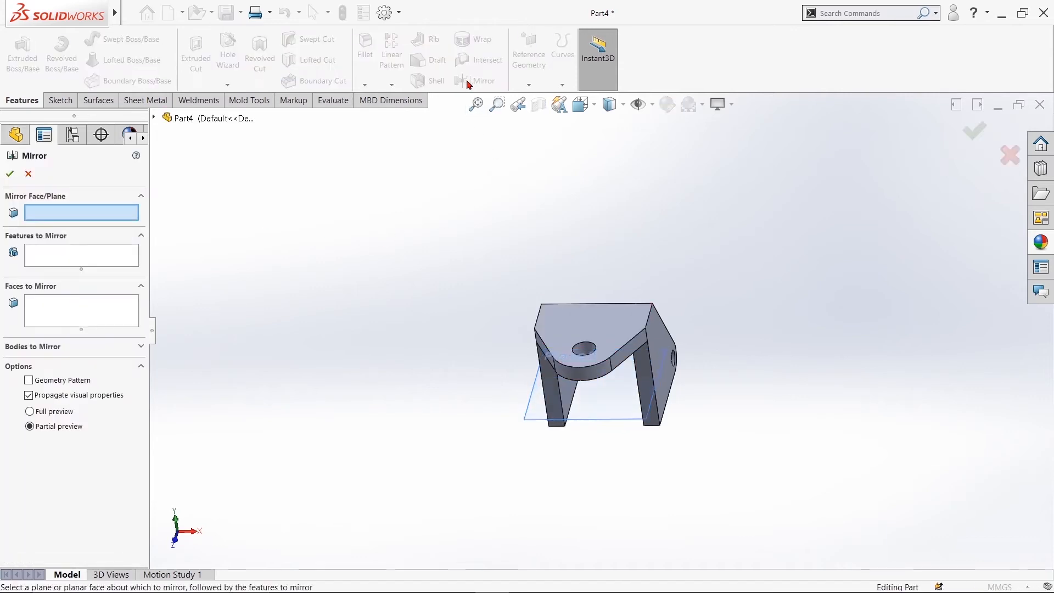
click(528, 423)
click(155, 118)
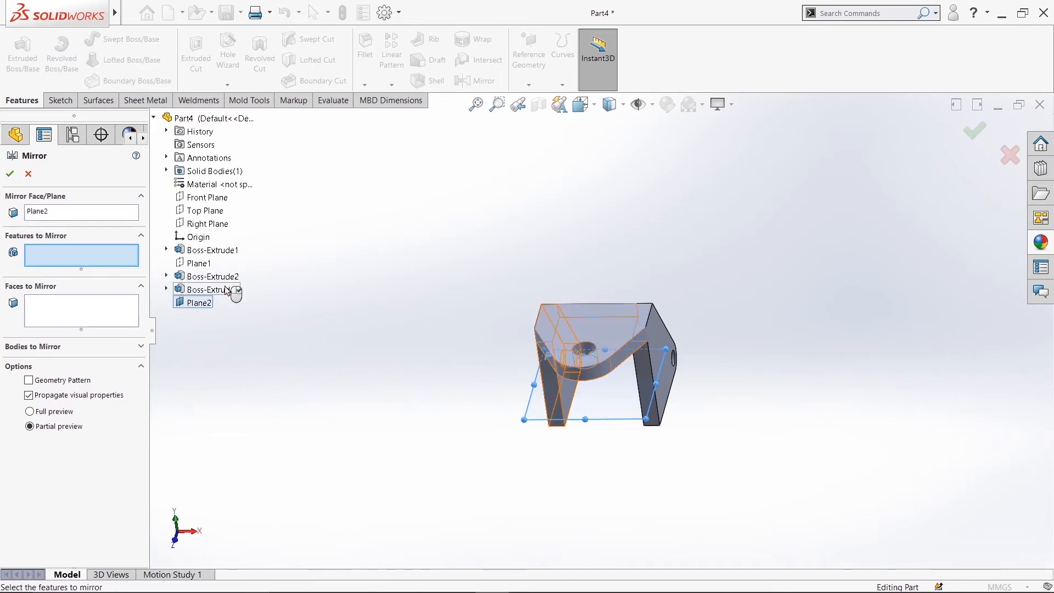
click(227, 290)
middle_drag(512, 421, 406, 323)
click(9, 174)
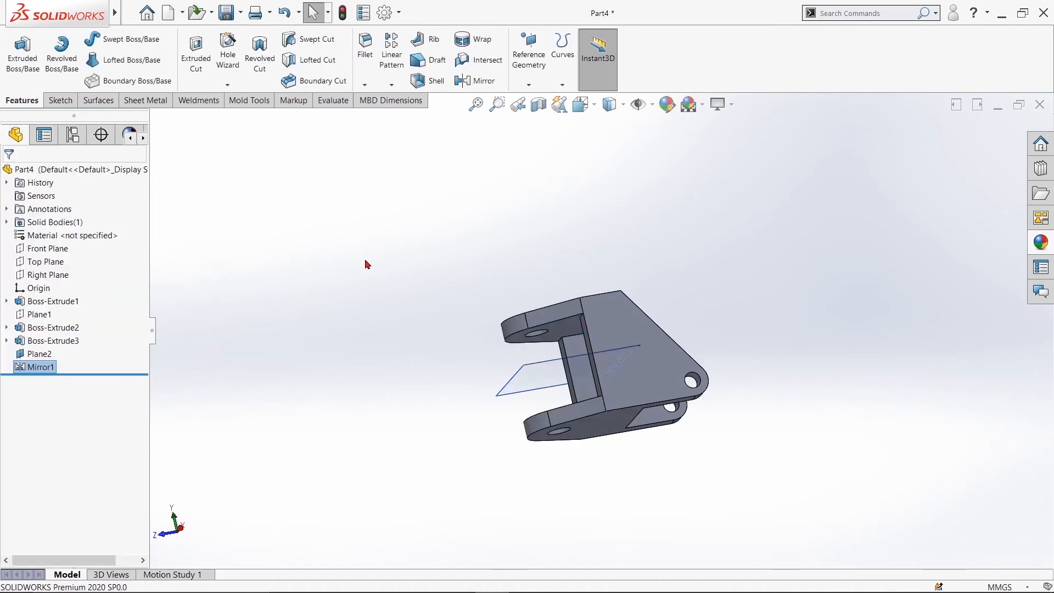
middle_drag(419, 216, 371, 334)
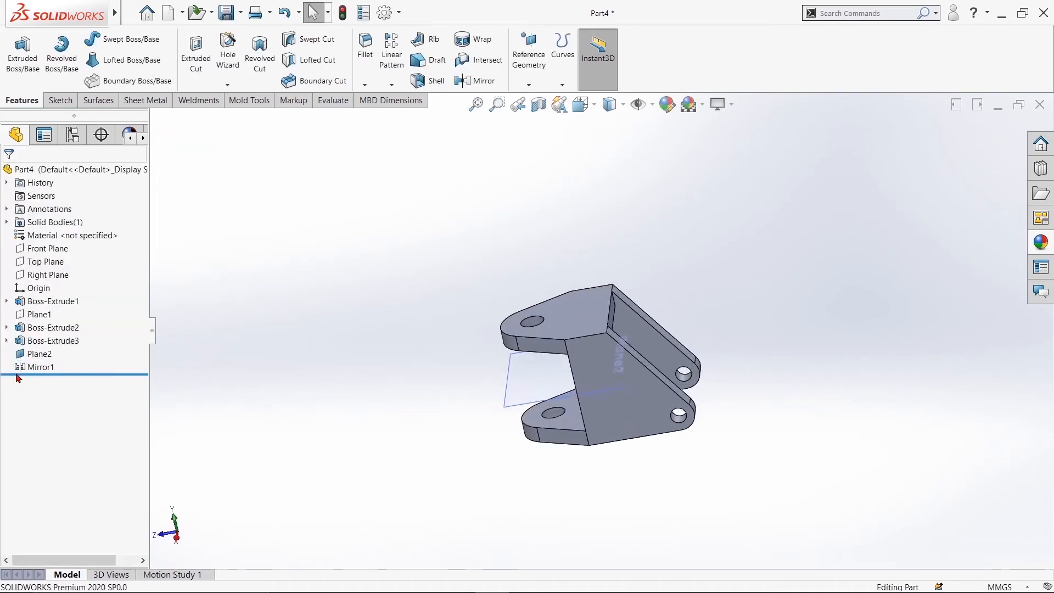
Hide the mid-height mirror plane, Plane2
right_click(37, 354)
click(103, 321)
click(242, 264)
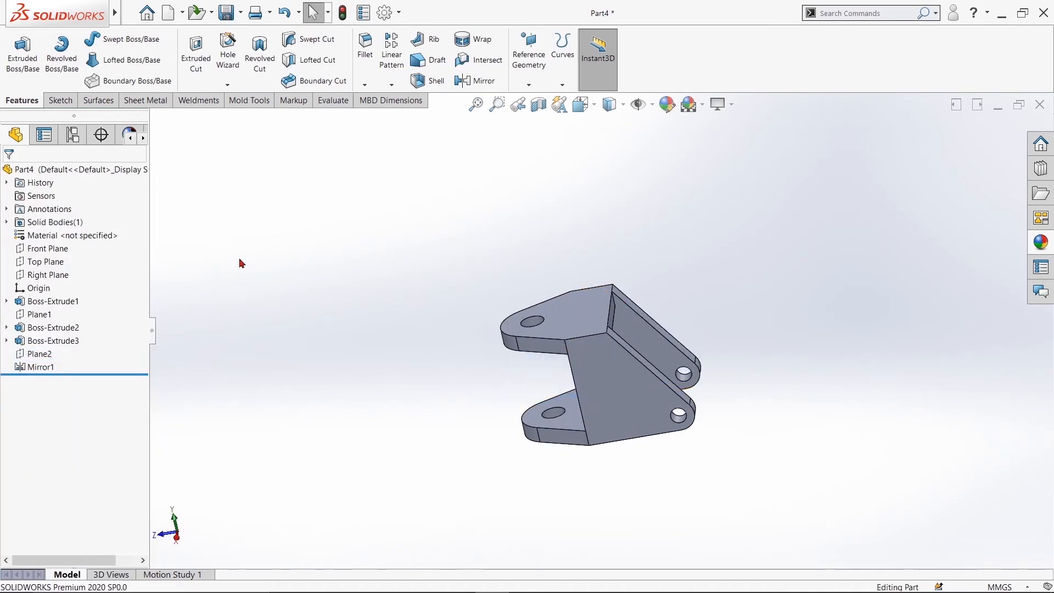
middle_drag(454, 429, 414, 312)
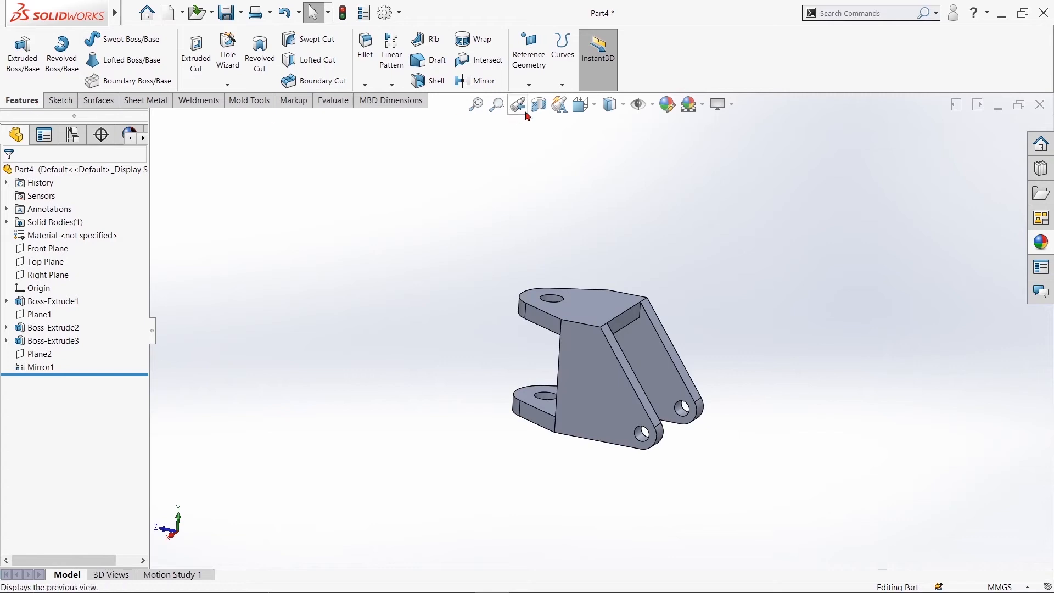
Create a plane offset 710/2 mm from the first side plate's outer face, flipped in toward the other plate
click(528, 84)
click(538, 101)
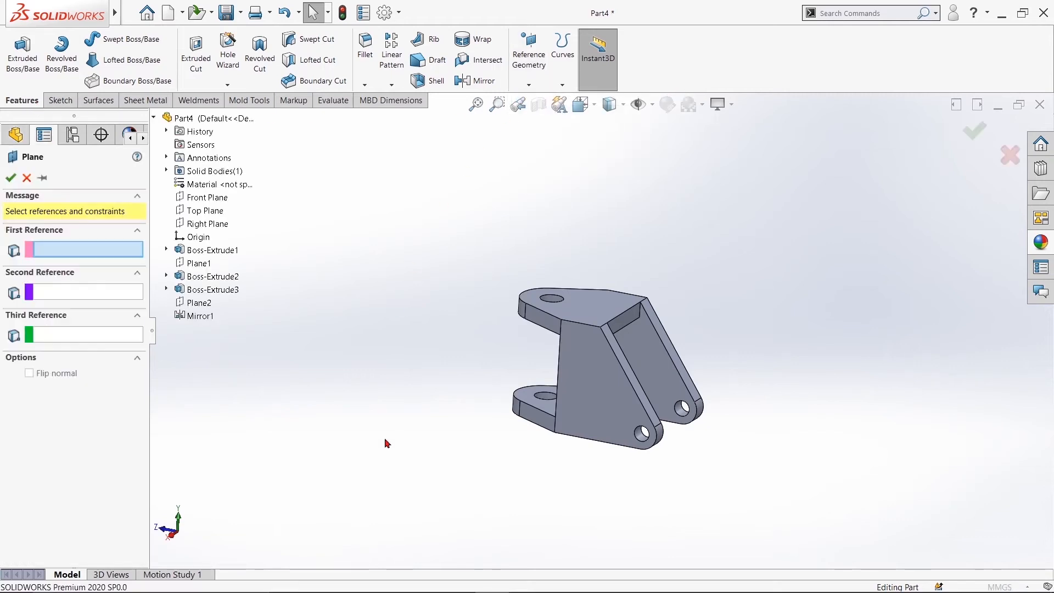
click(582, 400)
text(710/2)
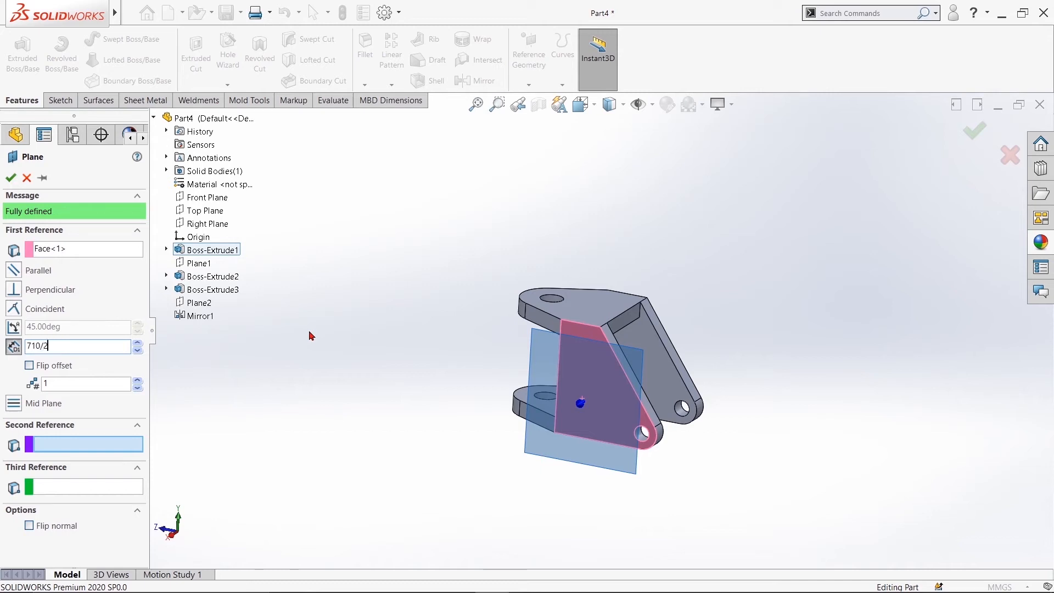
key(Return)
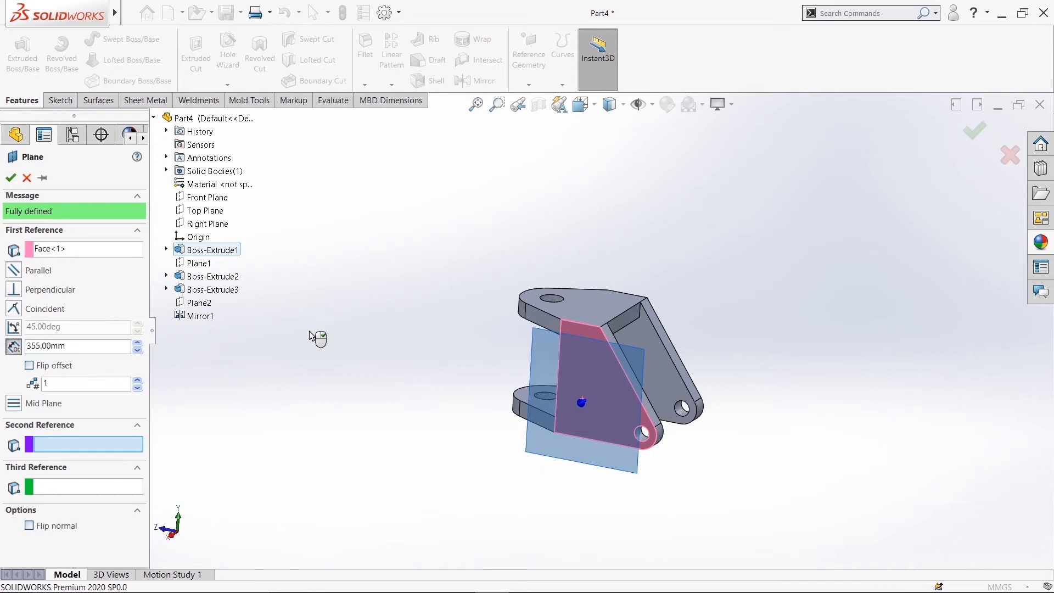
click(29, 366)
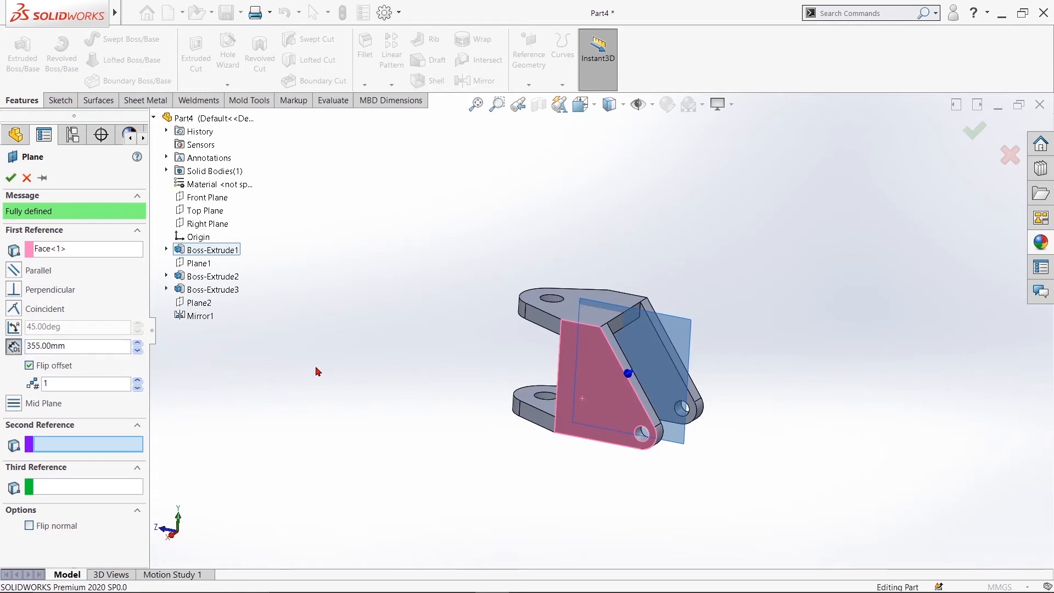
middle_drag(315, 365, 278, 378)
click(10, 178)
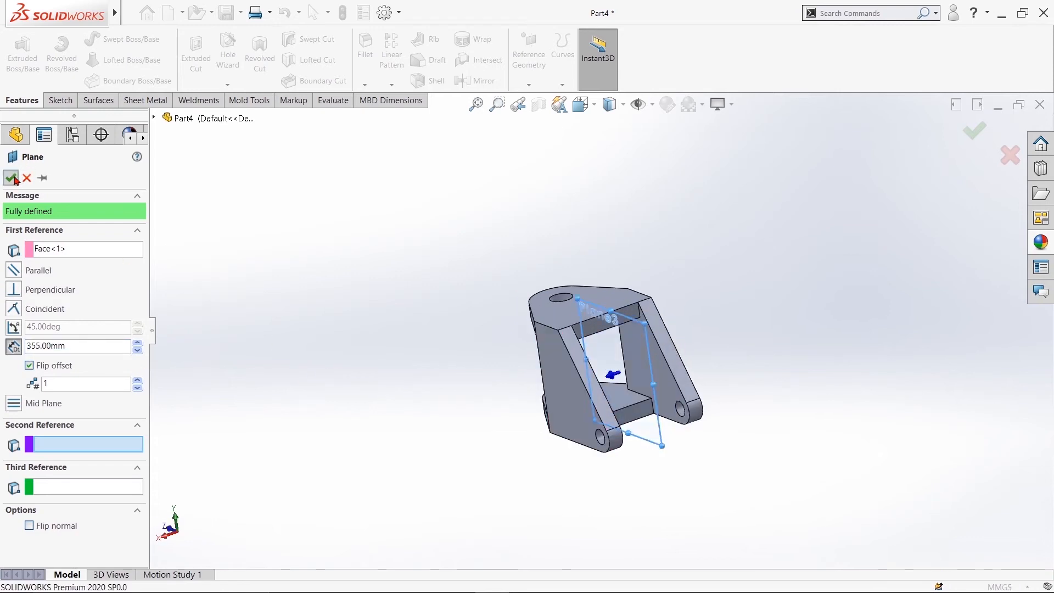
Start a sketch on Plane3 and draw a slanted line about 353 mm long upward from the side plate's upper corner
click(651, 347)
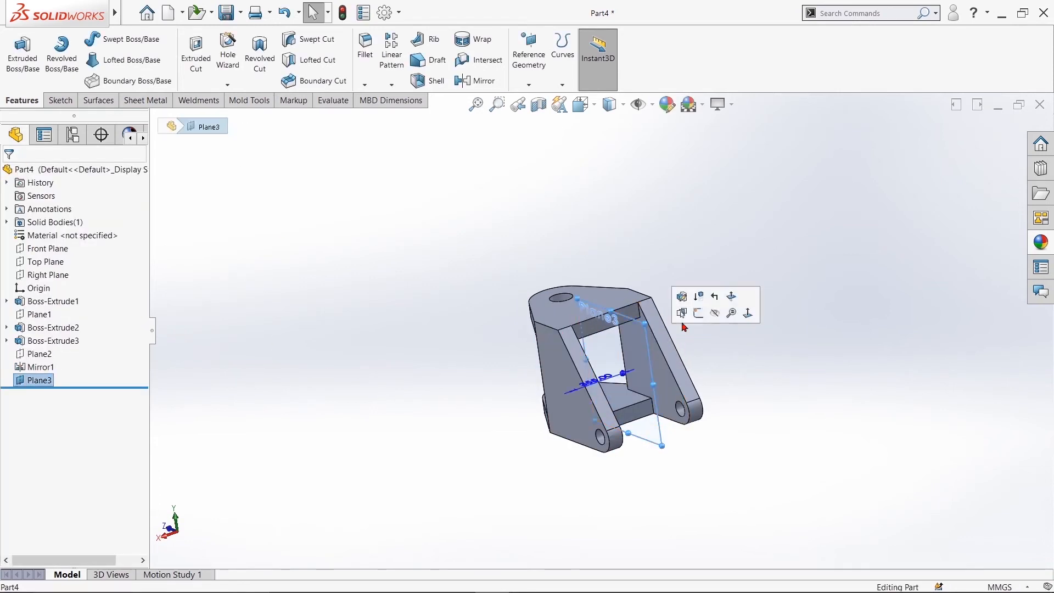
click(698, 314)
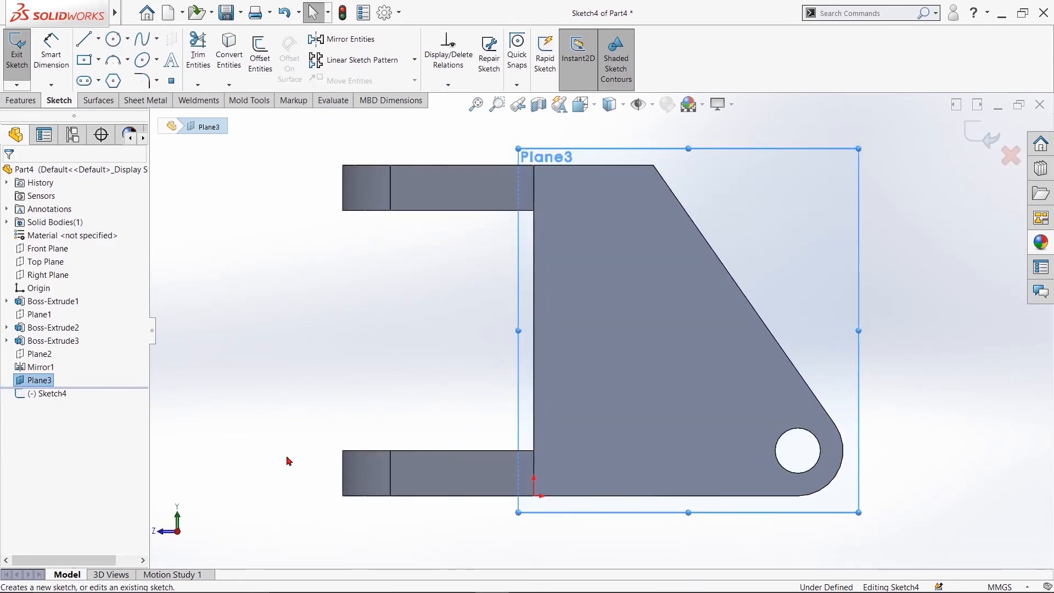
scroll(622, 203, down, 4)
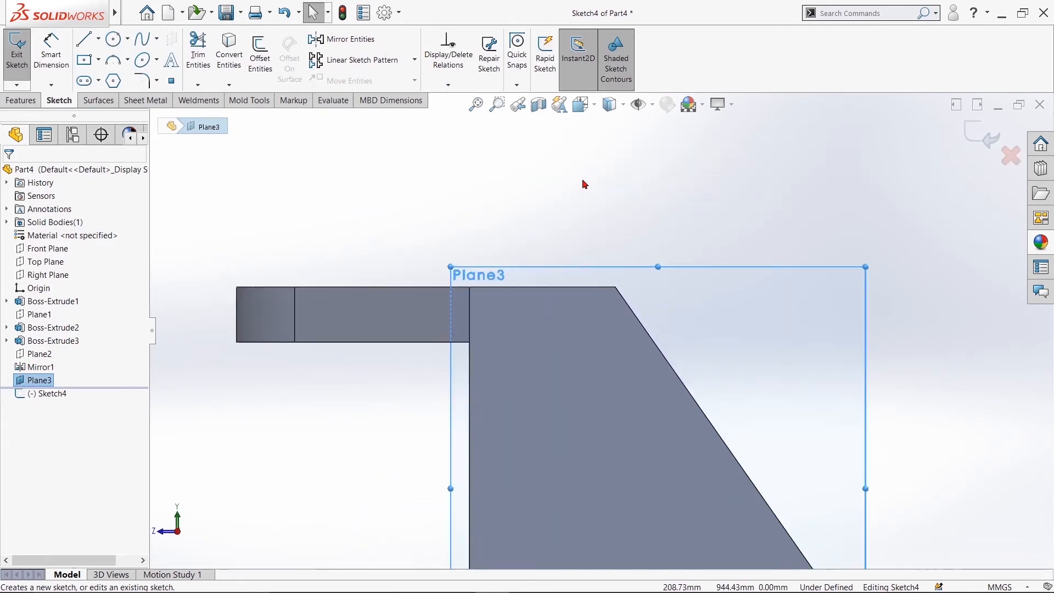
click(82, 42)
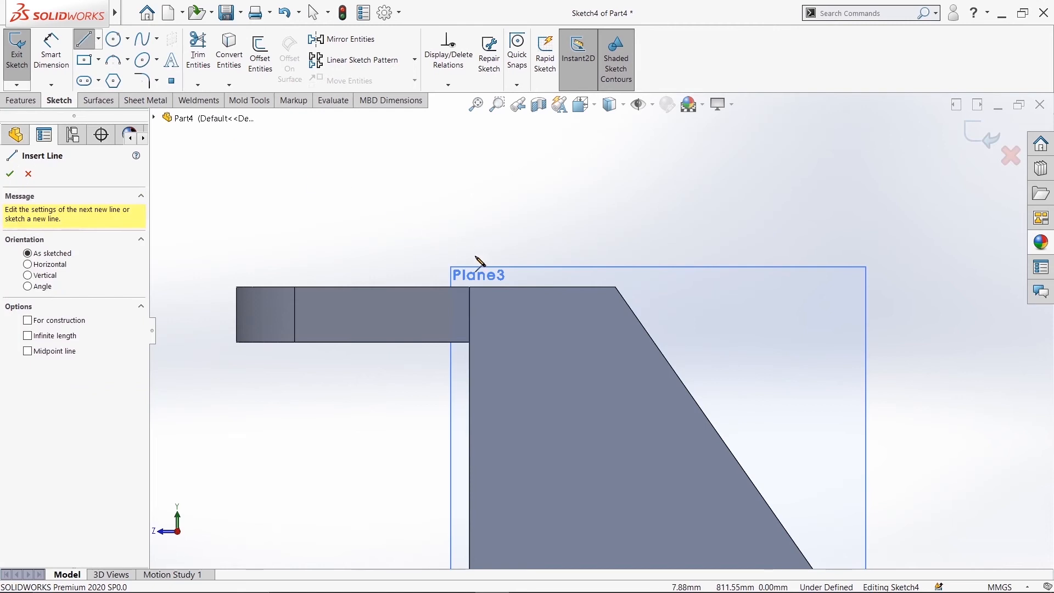
click(470, 288)
scroll(481, 191, up, 2)
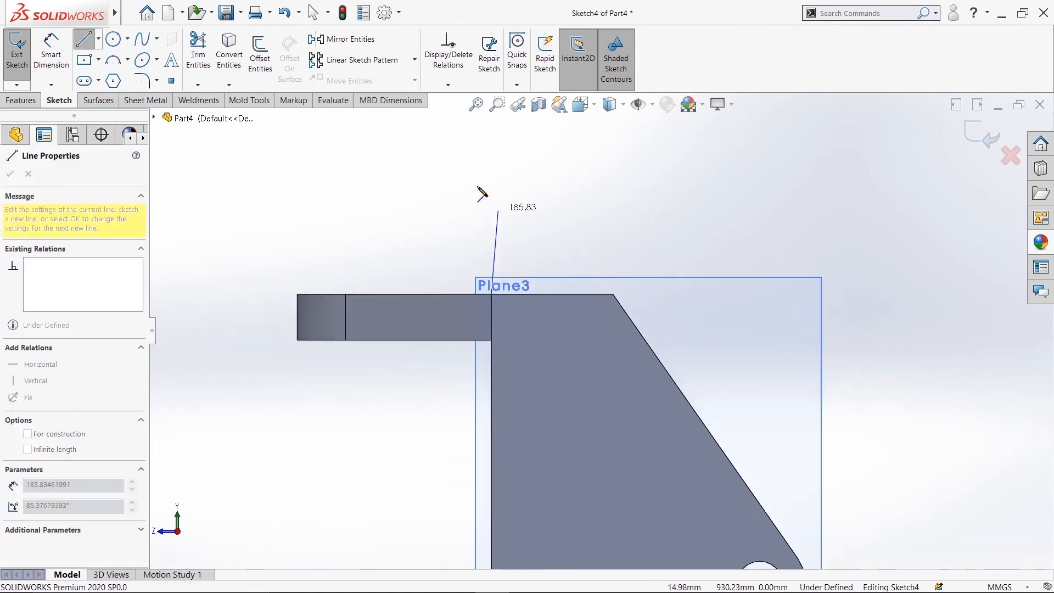
click(561, 177)
Complete the lug profile with a tangent arc of about 106 mm radius, a line back to the plate's upper edge and a closing base line
right_click(562, 179)
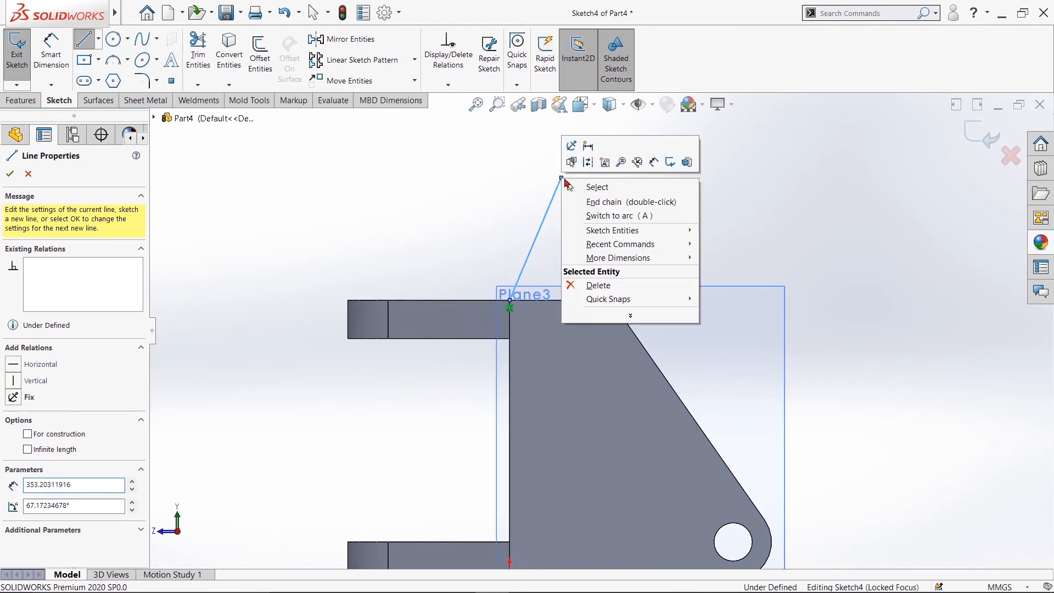
click(606, 215)
right_click(616, 184)
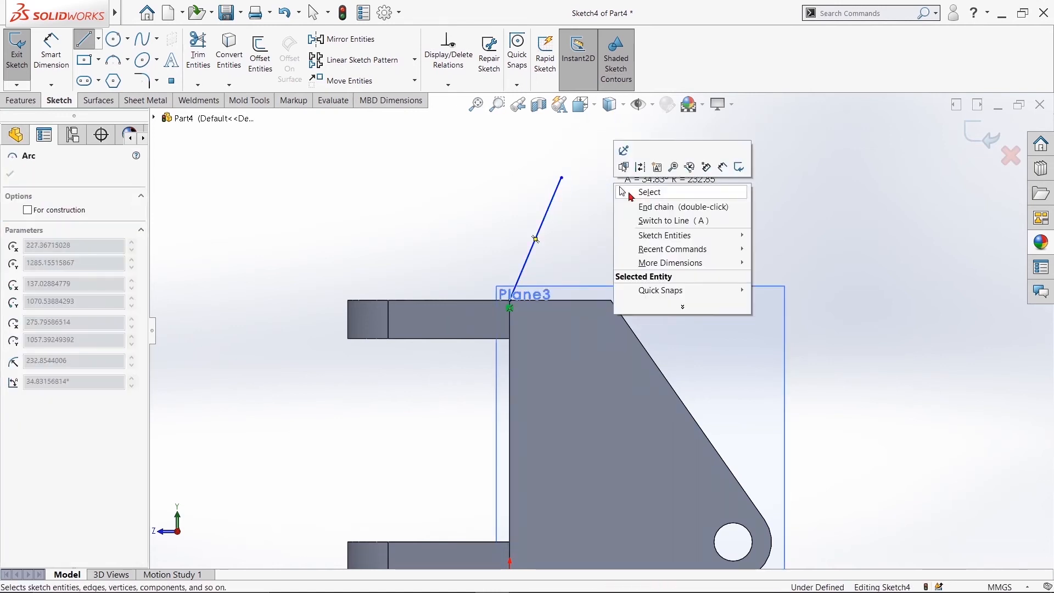
click(646, 220)
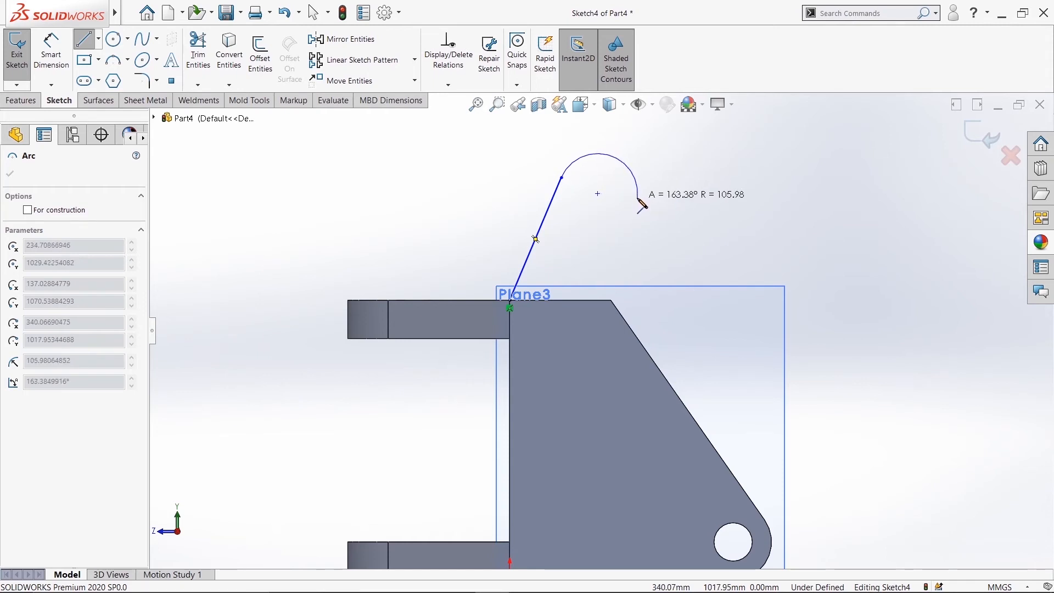
click(638, 198)
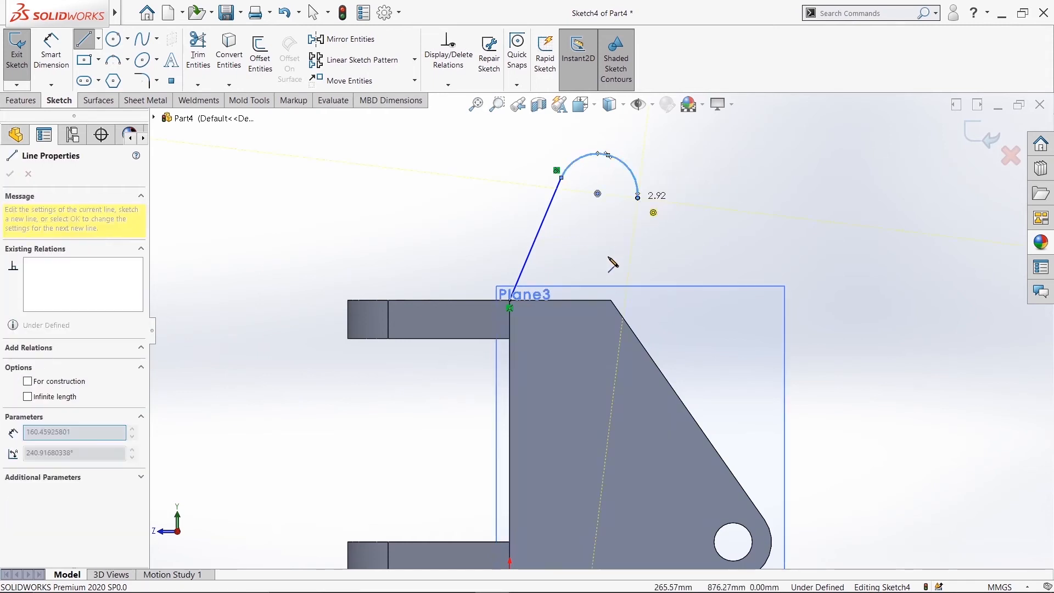
click(598, 300)
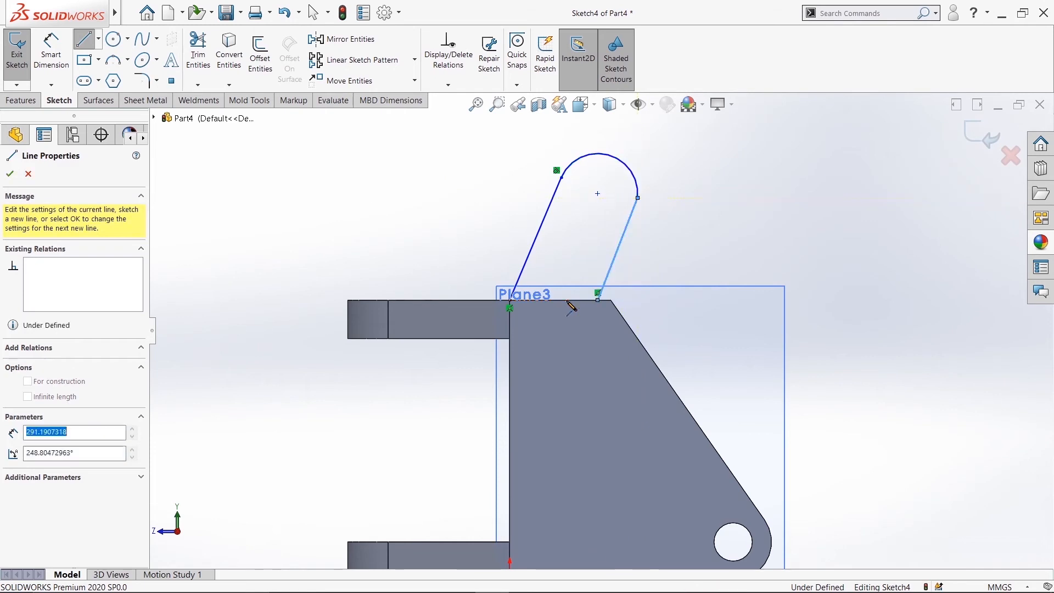
click(510, 305)
right_click(456, 254)
click(471, 265)
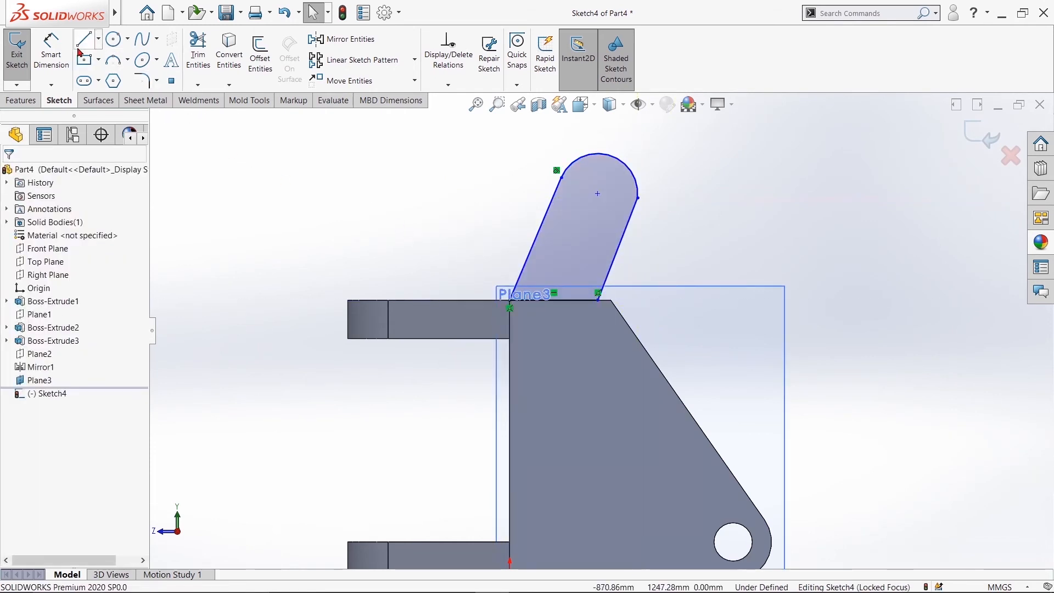
Dimension the lug's end arc with a radius of 90 mm
click(51, 50)
click(627, 167)
click(685, 143)
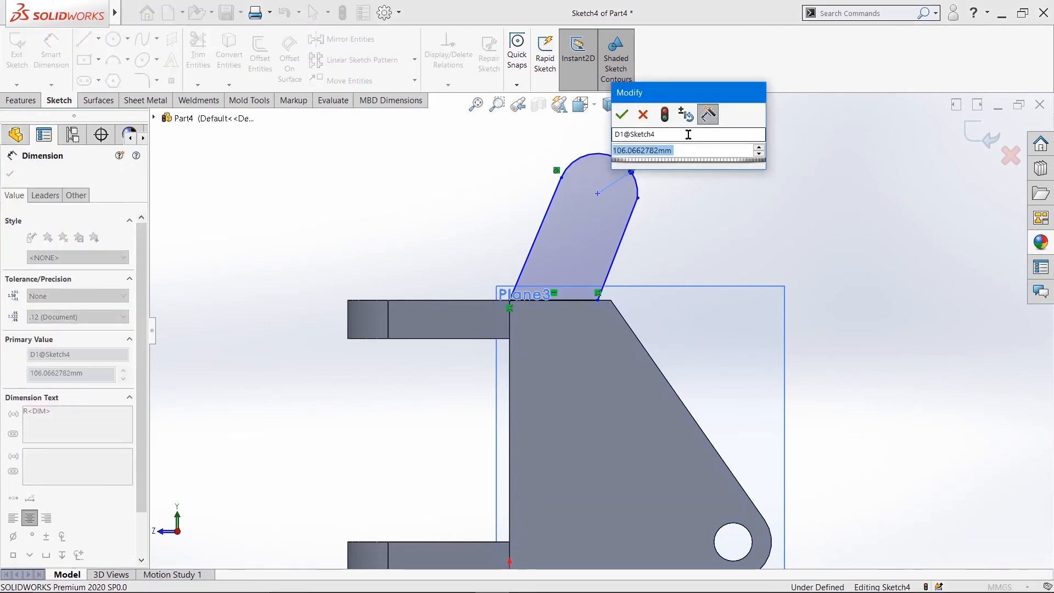
text(90)
key(Return)
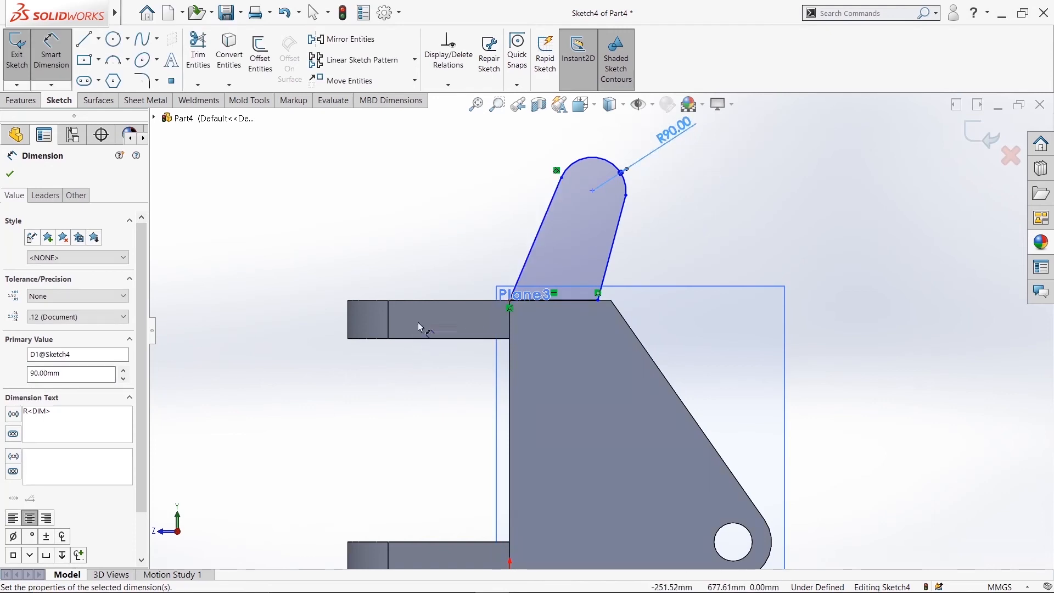
Dimension the height from the top plate's upper edge to the arc centre as 205 mm
click(440, 303)
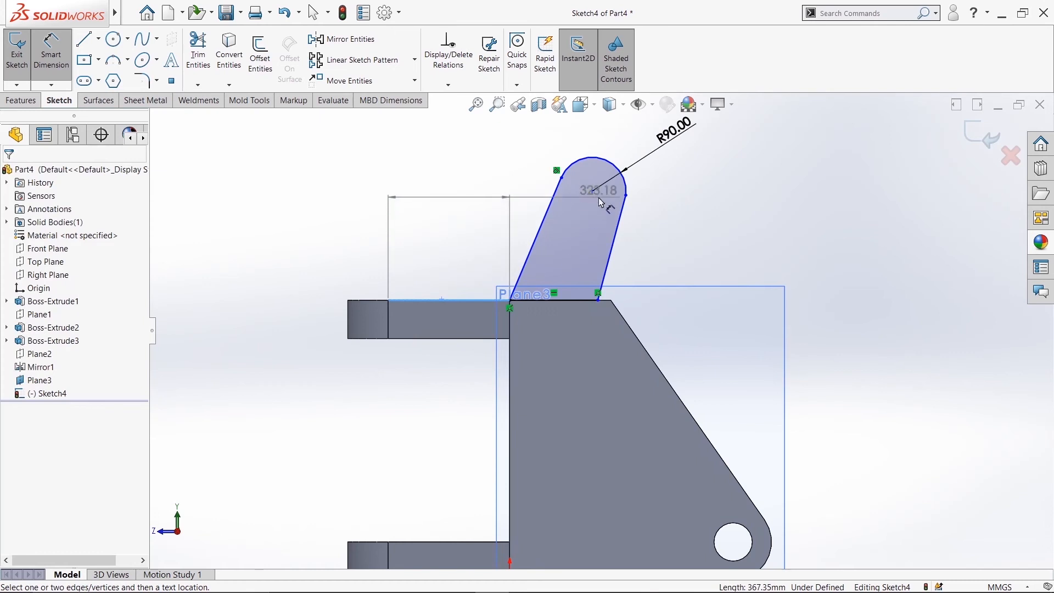
click(593, 191)
click(463, 224)
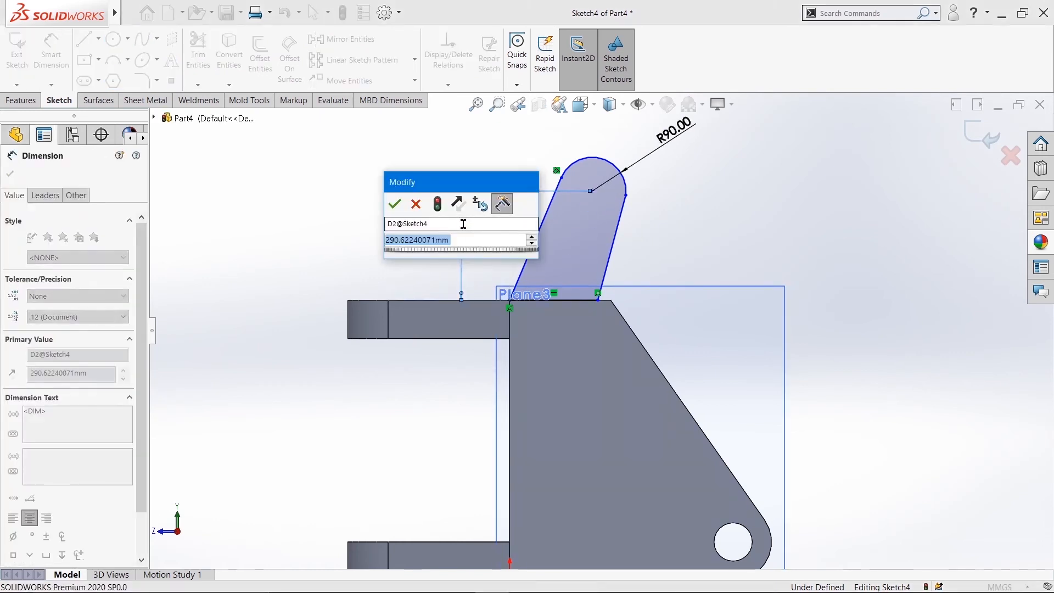
text(20)
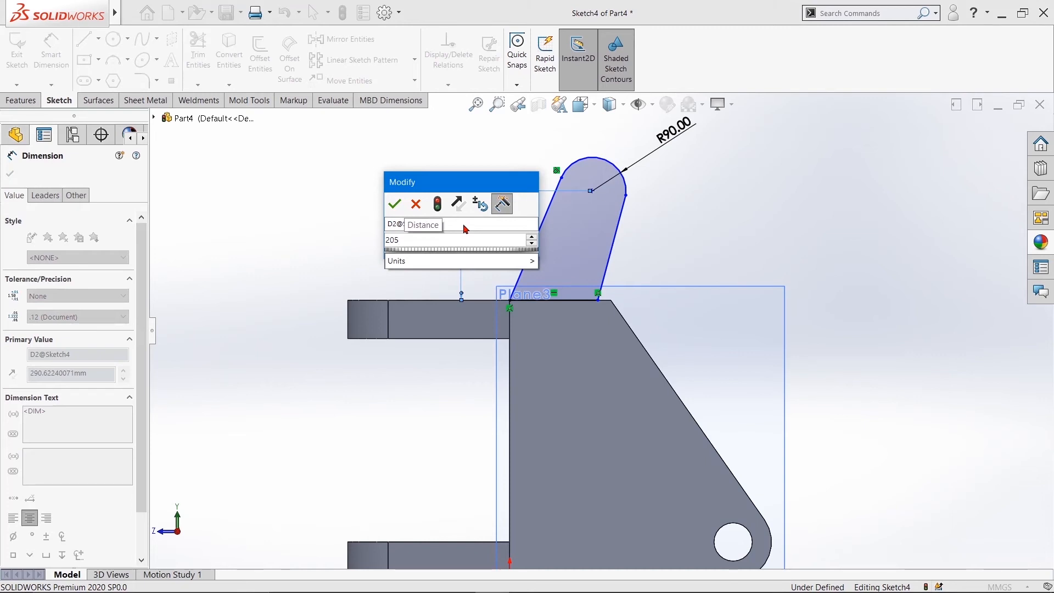
text(5)
key(Return)
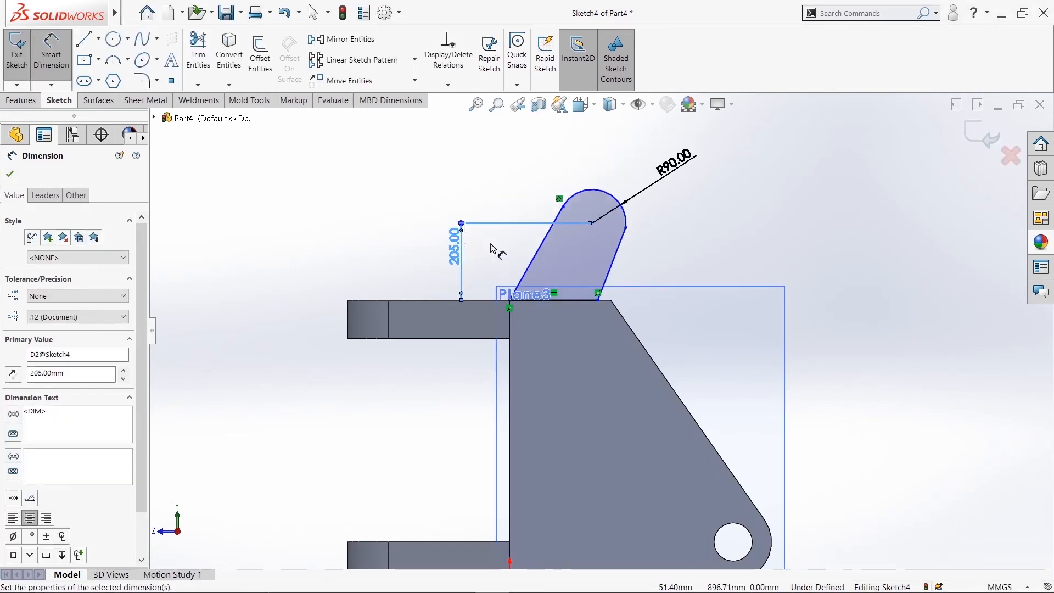
Dimension the angle between the lug's base line and the slanted line from the plate corner as 55°
click(534, 301)
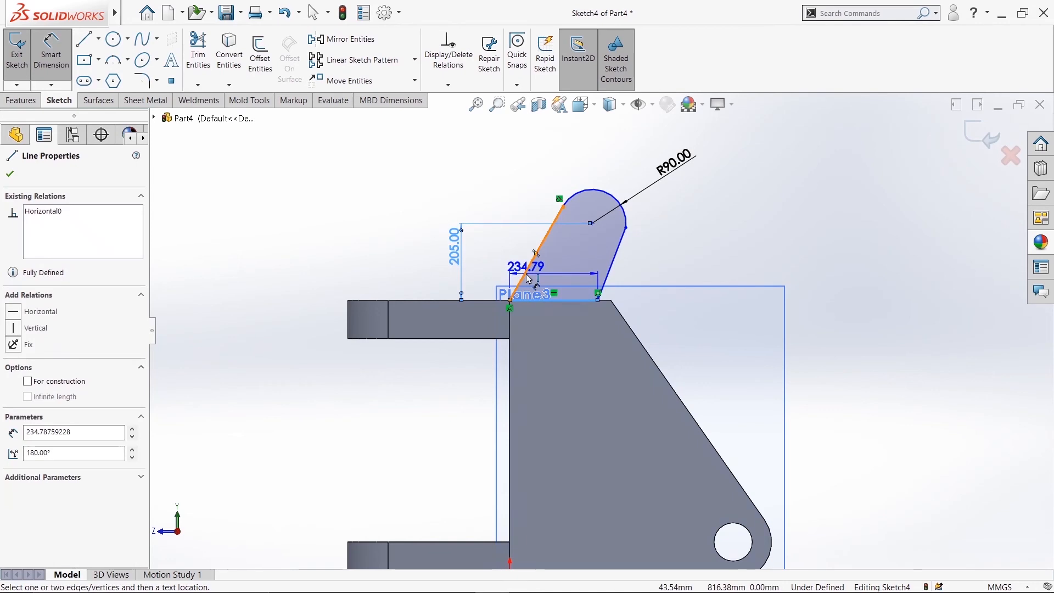
click(529, 279)
click(541, 271)
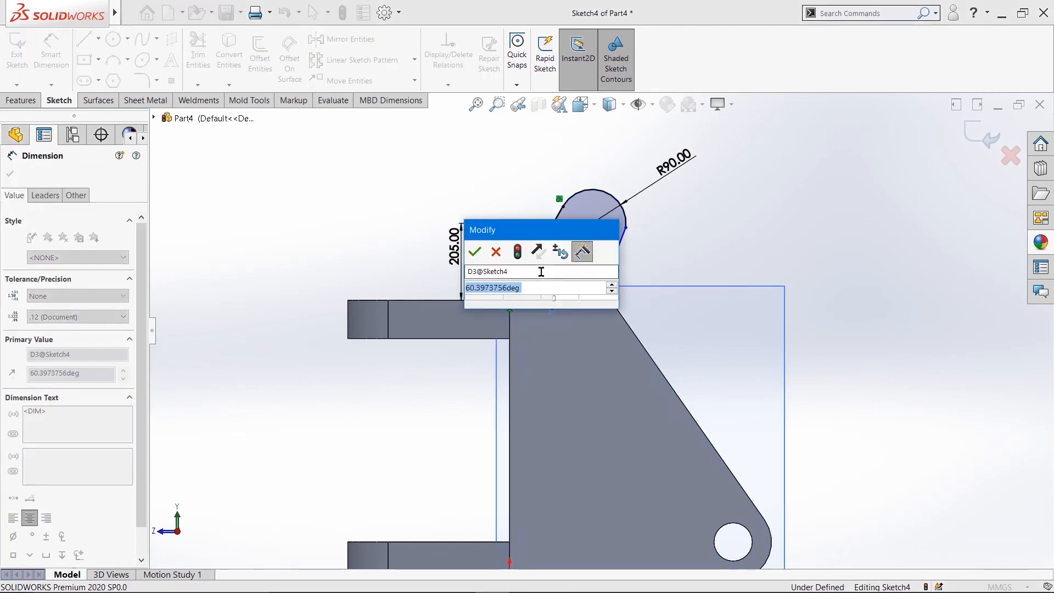
text(55)
key(Return)
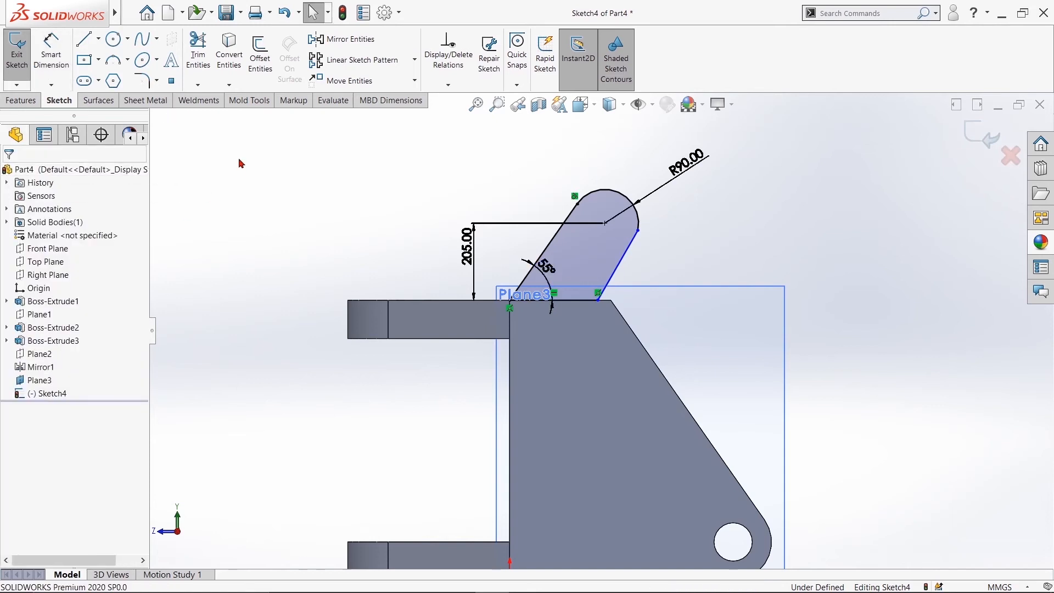
Make the two slanted side lines of the lug profile parallel
click(626, 255)
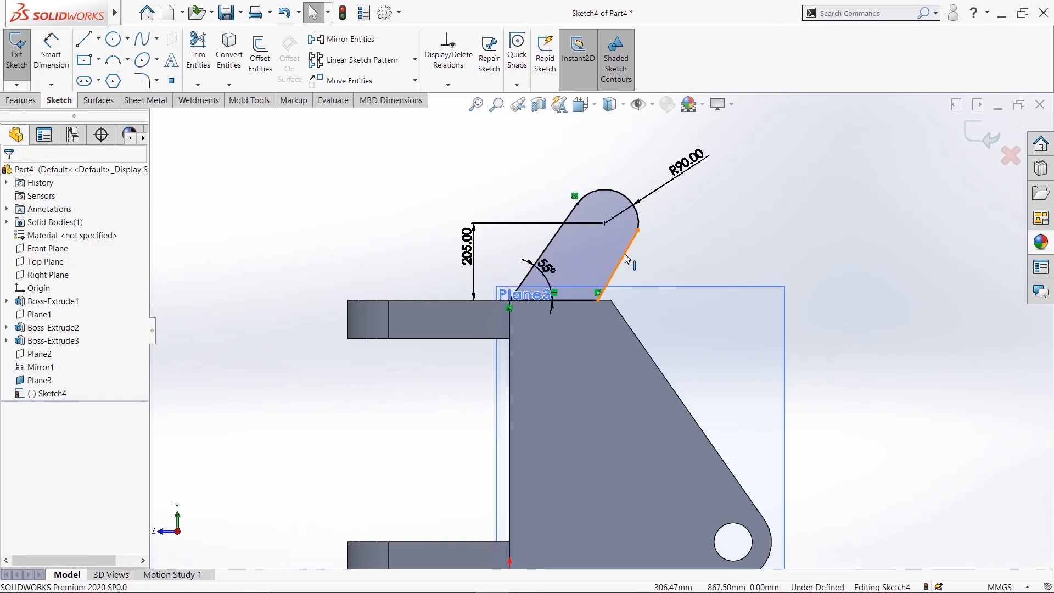
click(553, 241)
ctrl+click(618, 262)
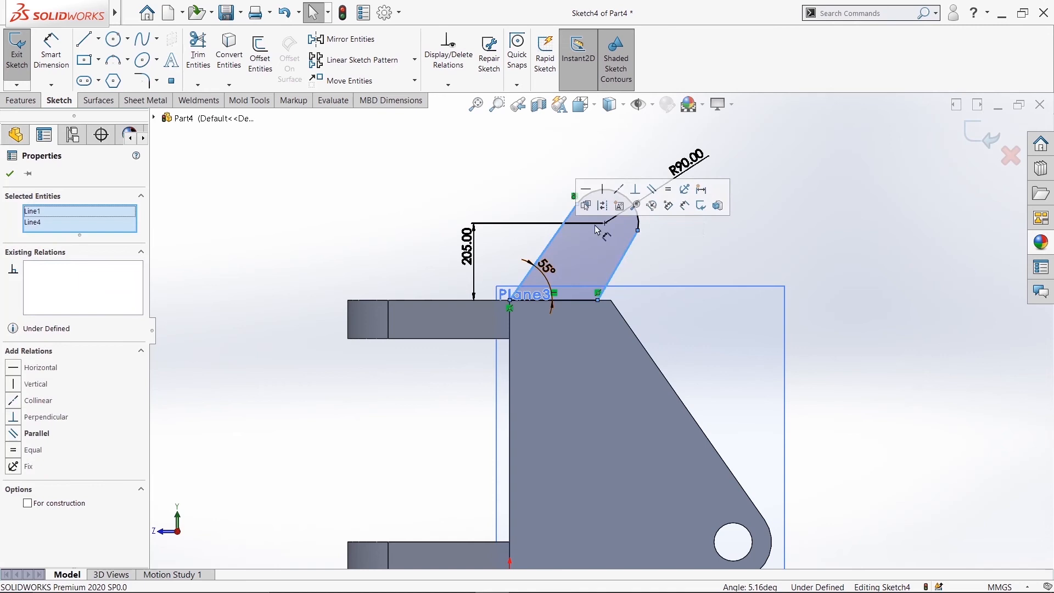
click(653, 190)
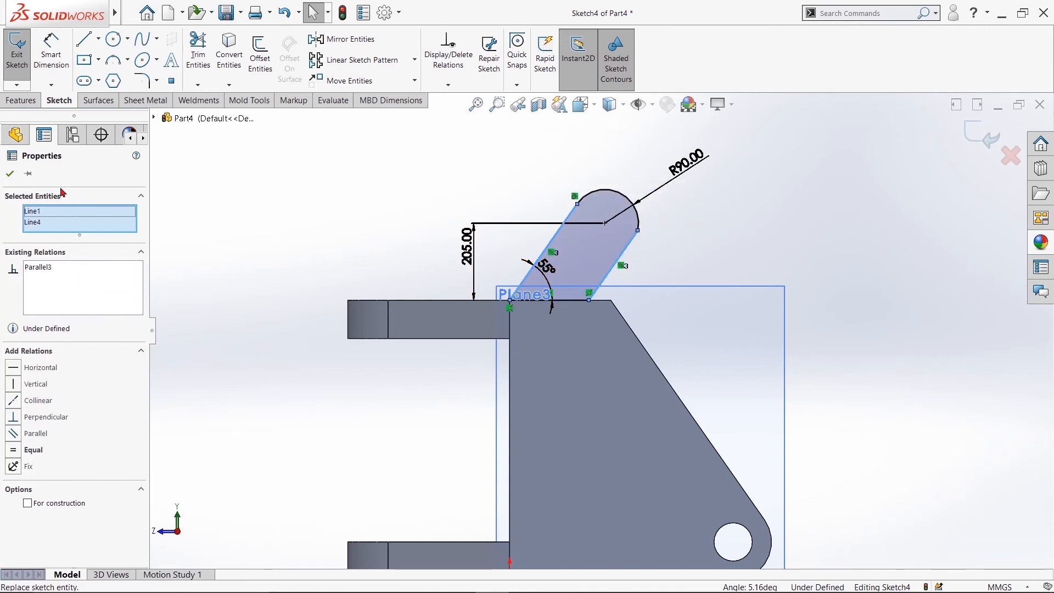
click(10, 175)
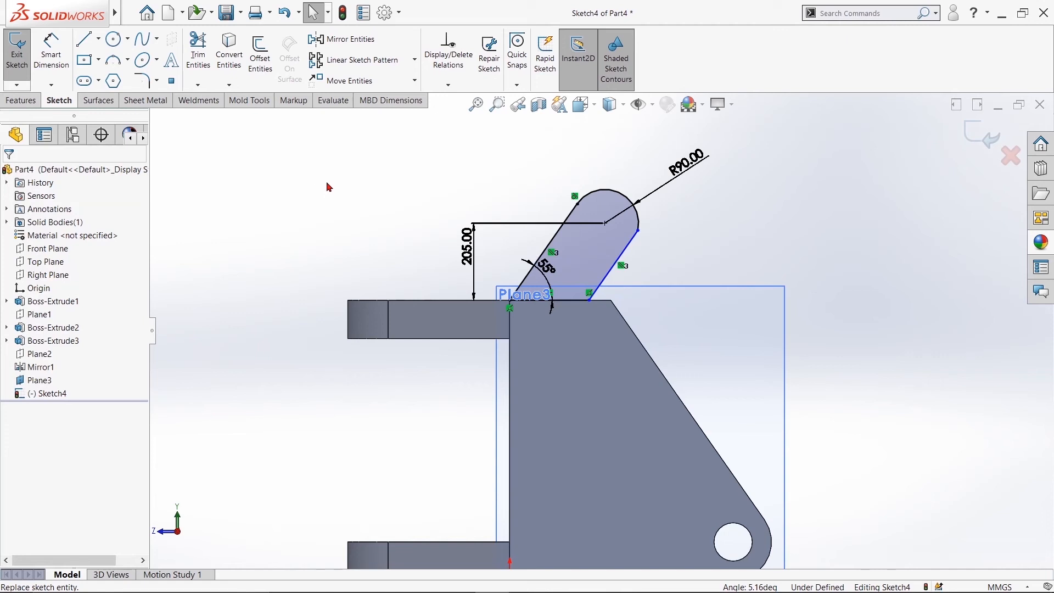
Make the lug's end arc tangent to the second slanted line at their shared endpoint
click(637, 231)
click(682, 176)
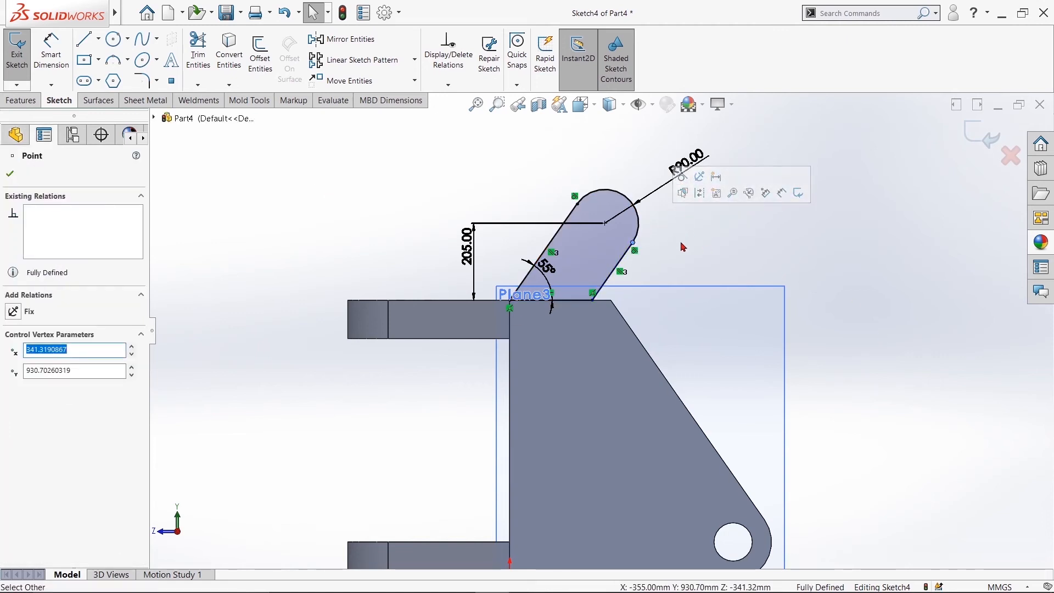
click(685, 255)
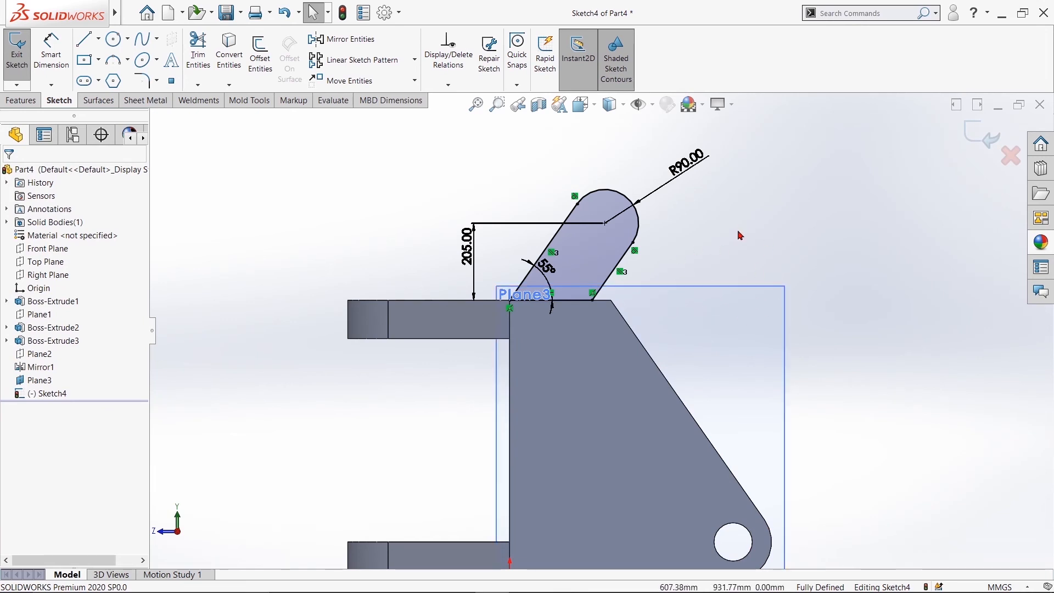
Draw a circle of about 63 mm radius centred on the lug's end arc
click(113, 39)
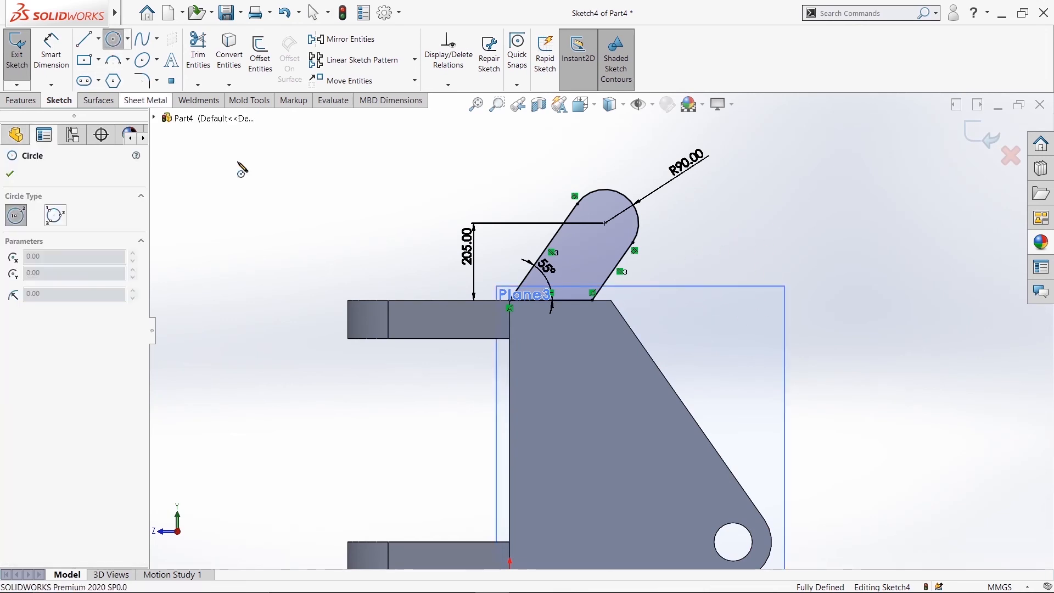
click(604, 223)
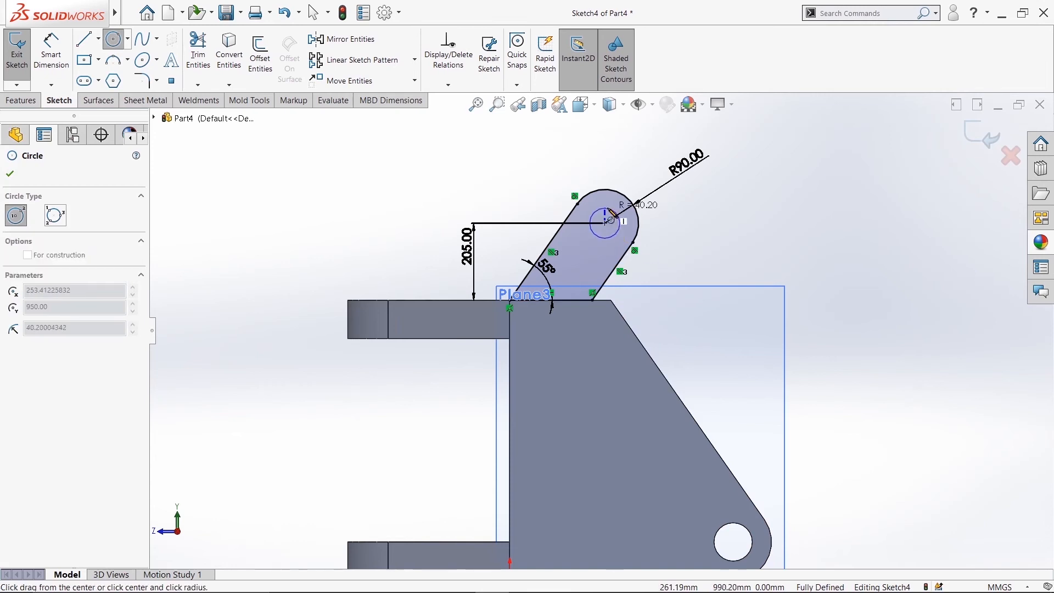
click(609, 200)
right_click(609, 201)
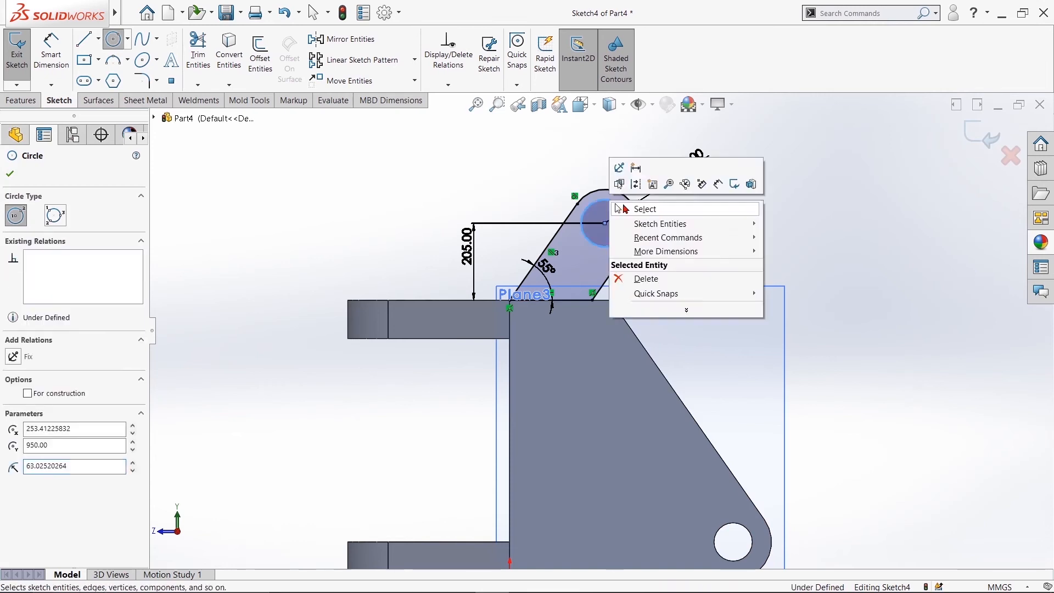
click(622, 208)
Dimension the lug's pin-hole circle with a diameter of 76 mm
click(56, 62)
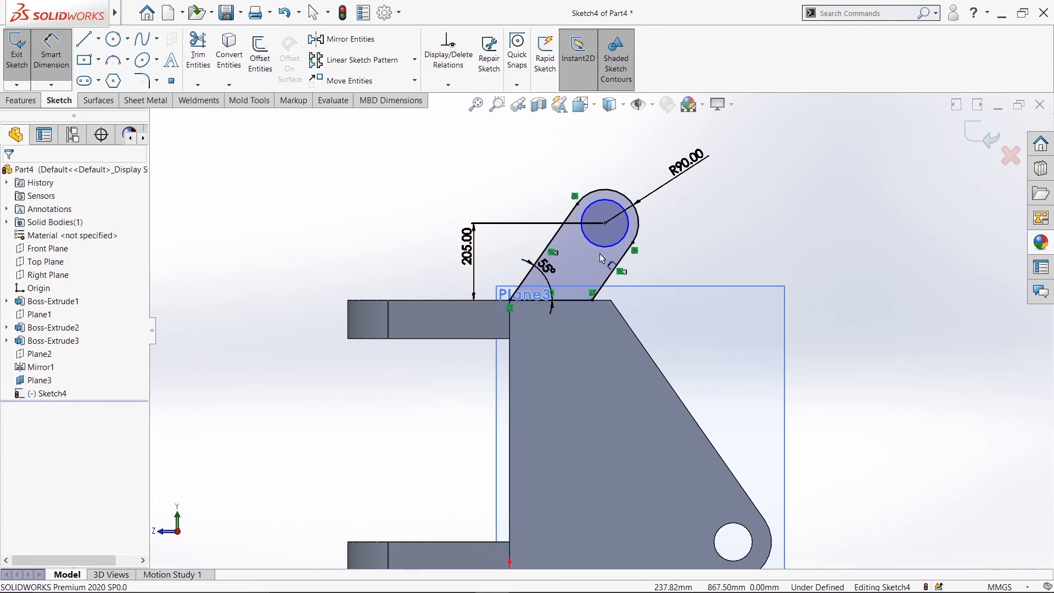
click(628, 226)
click(754, 267)
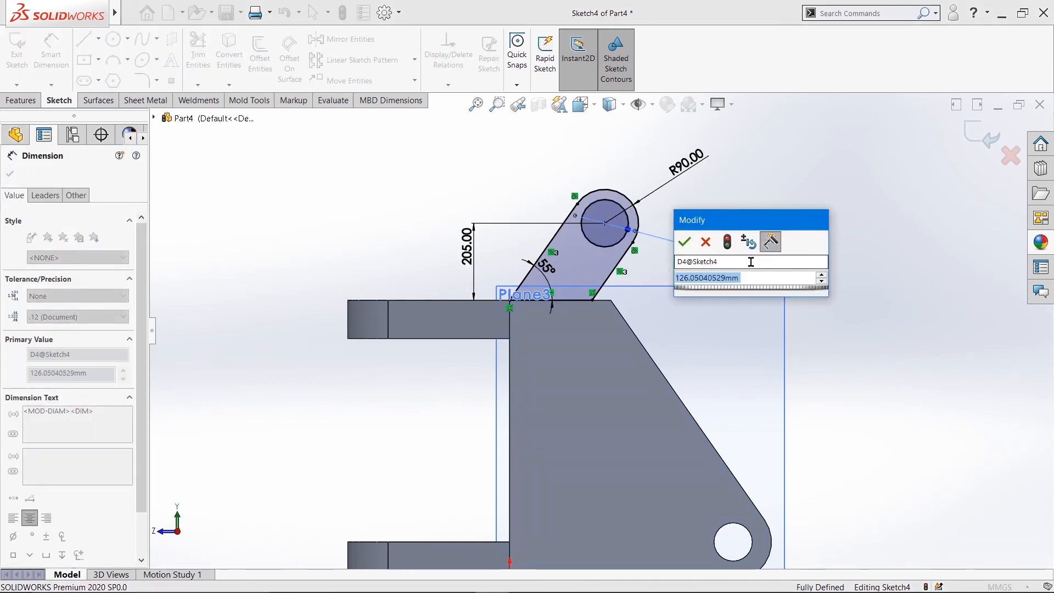
text(76)
key(Return)
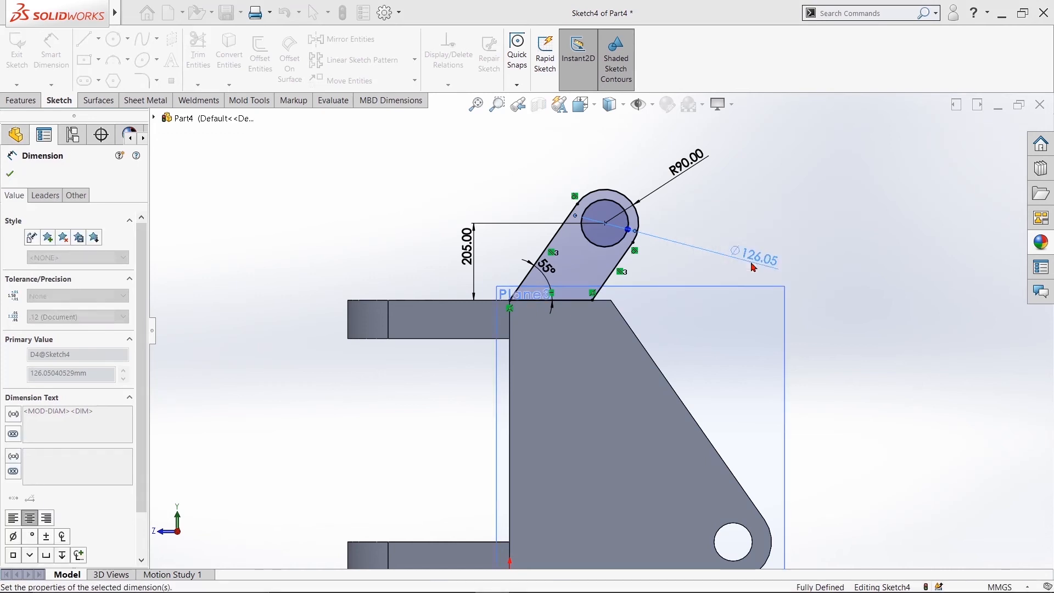
click(10, 174)
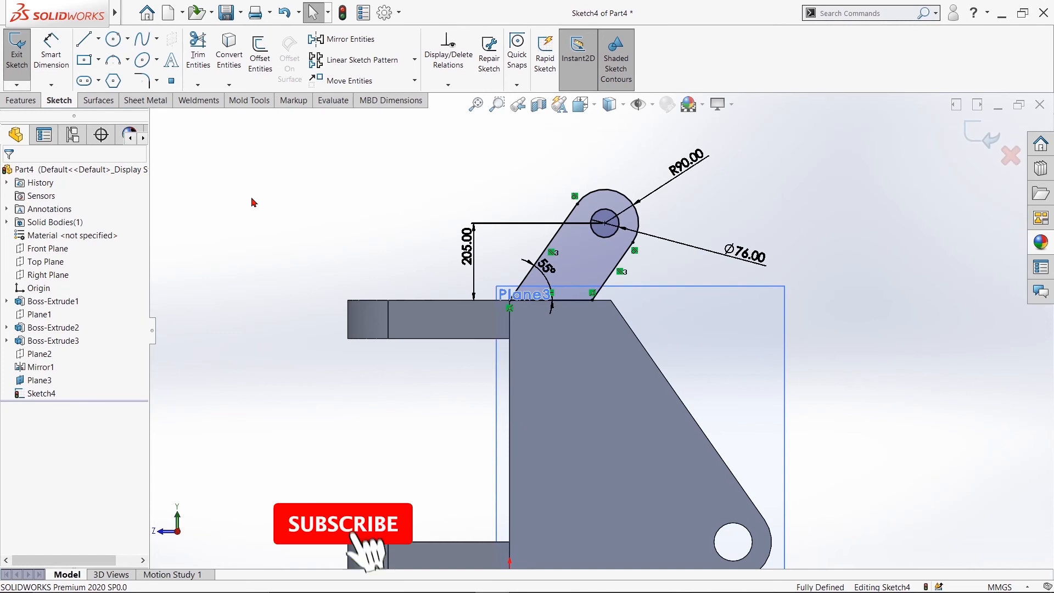
Hide the sketch plane, Plane3
right_click(40, 380)
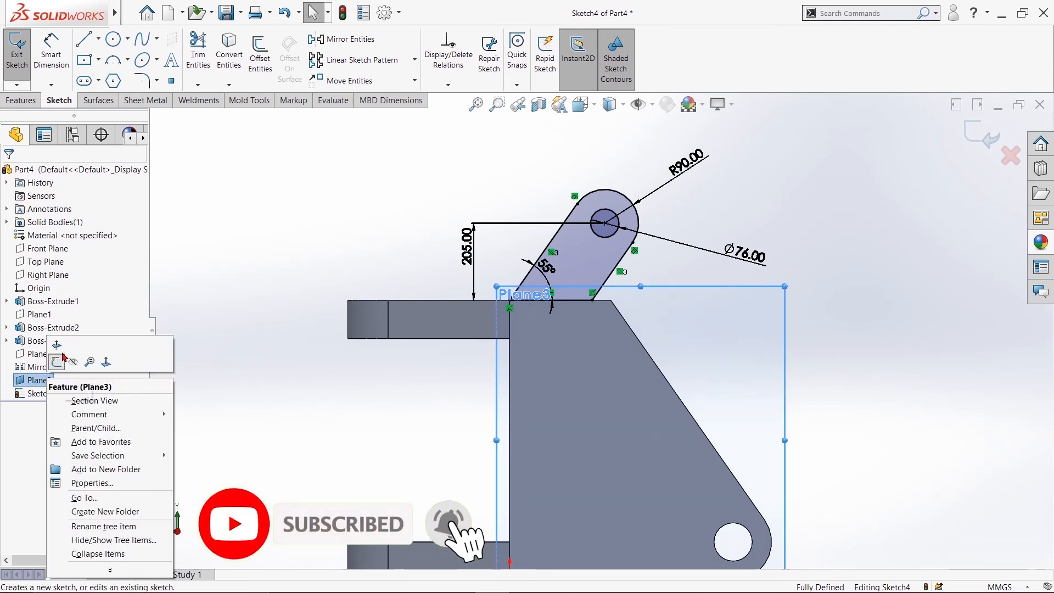
click(250, 239)
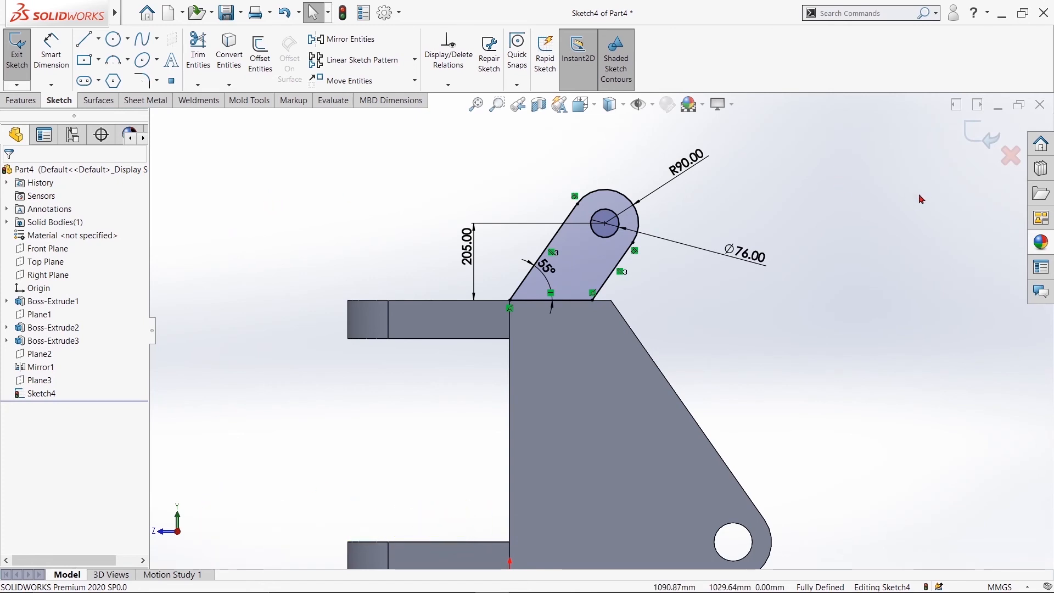
Extrude the lug profile as a blind, merged boss 150 mm deep, starting at a 100 mm offset from the sketch plane
click(20, 100)
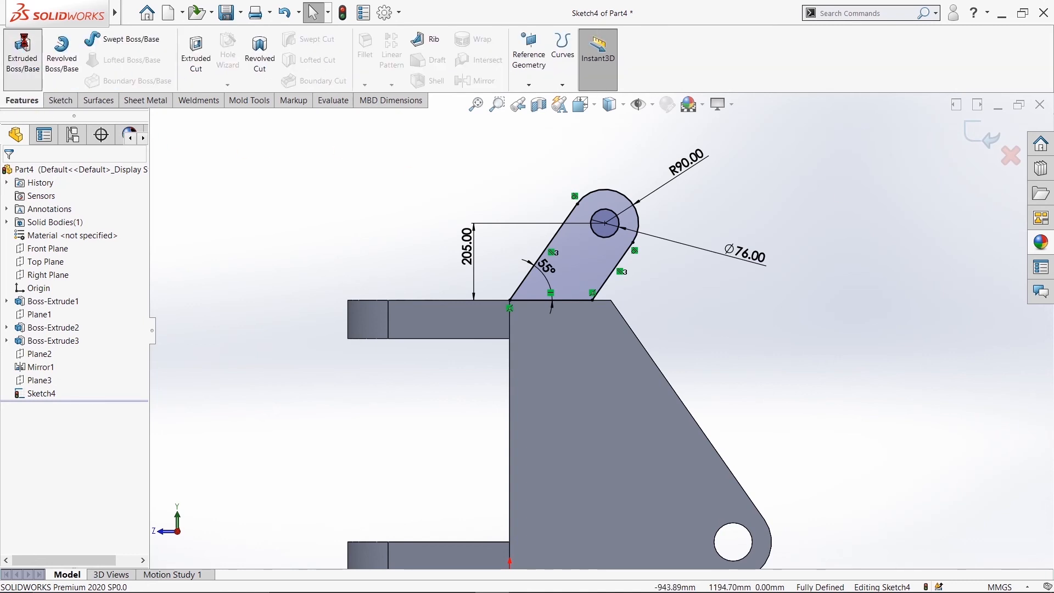
click(23, 53)
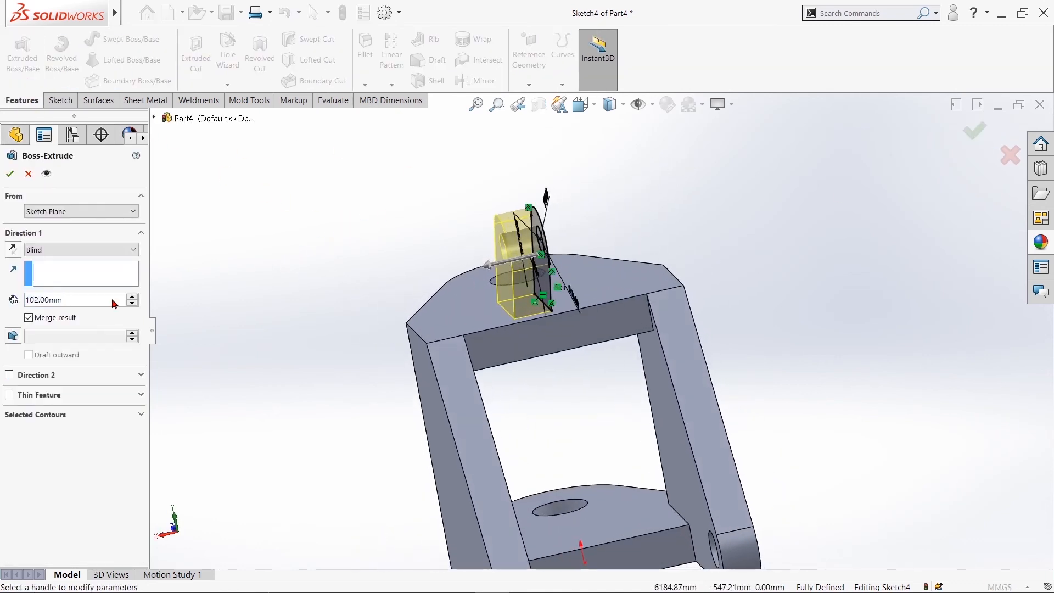
click(104, 213)
click(103, 252)
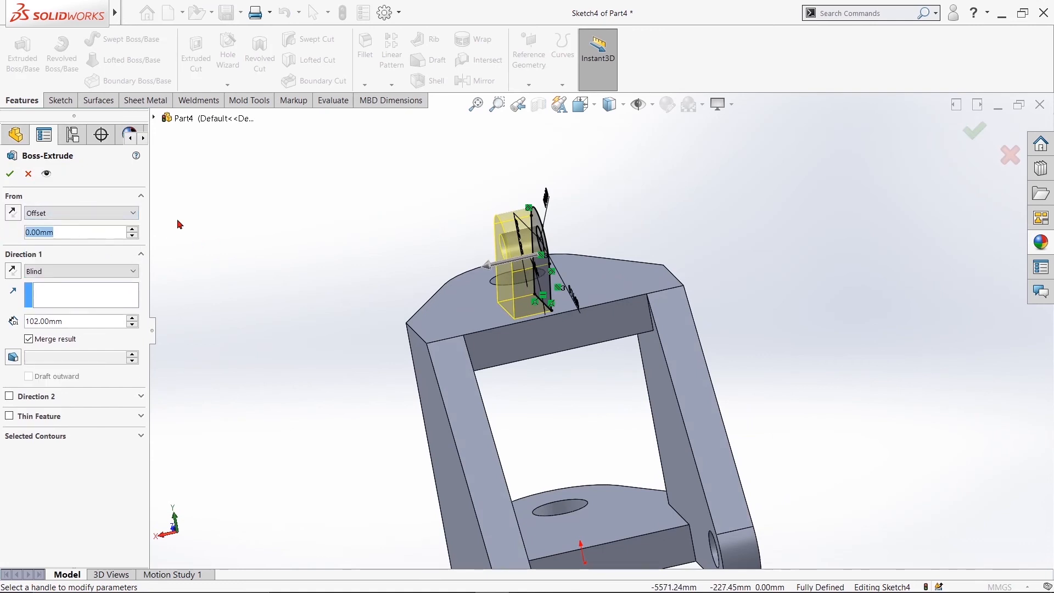
text(100)
key(Return)
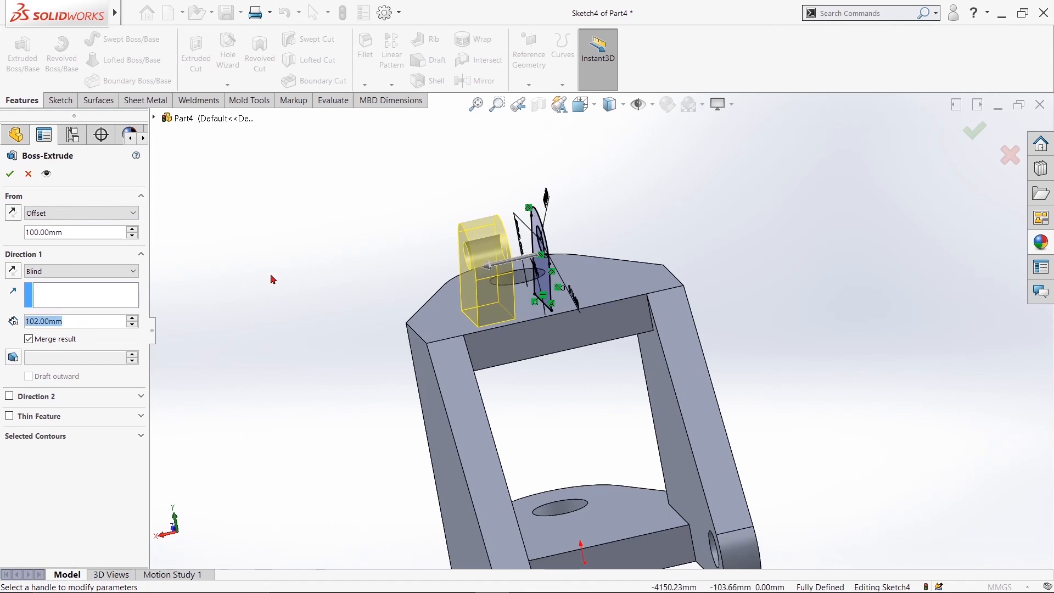
text(150)
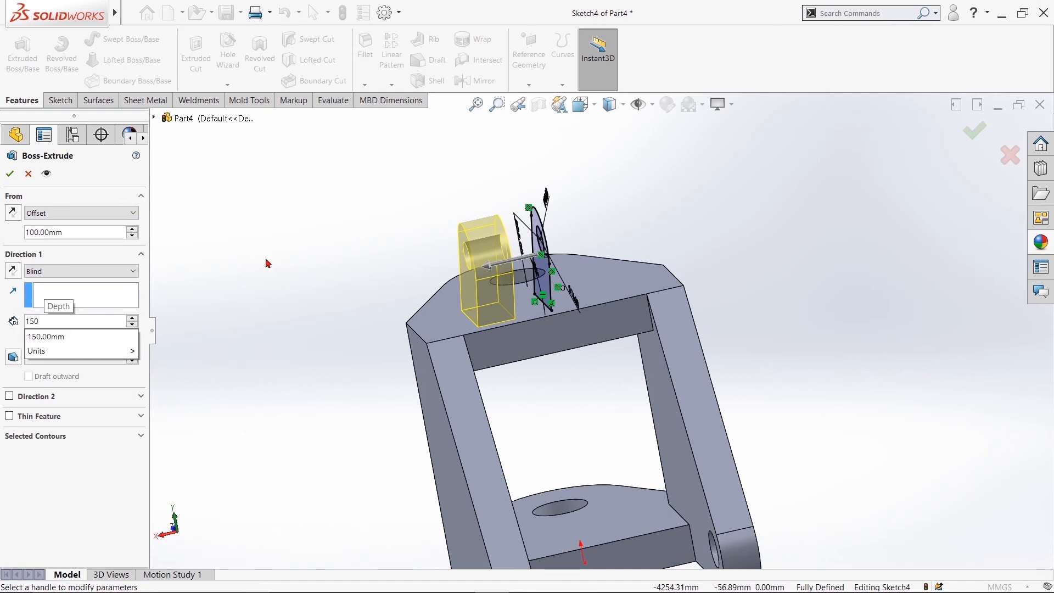
key(Return)
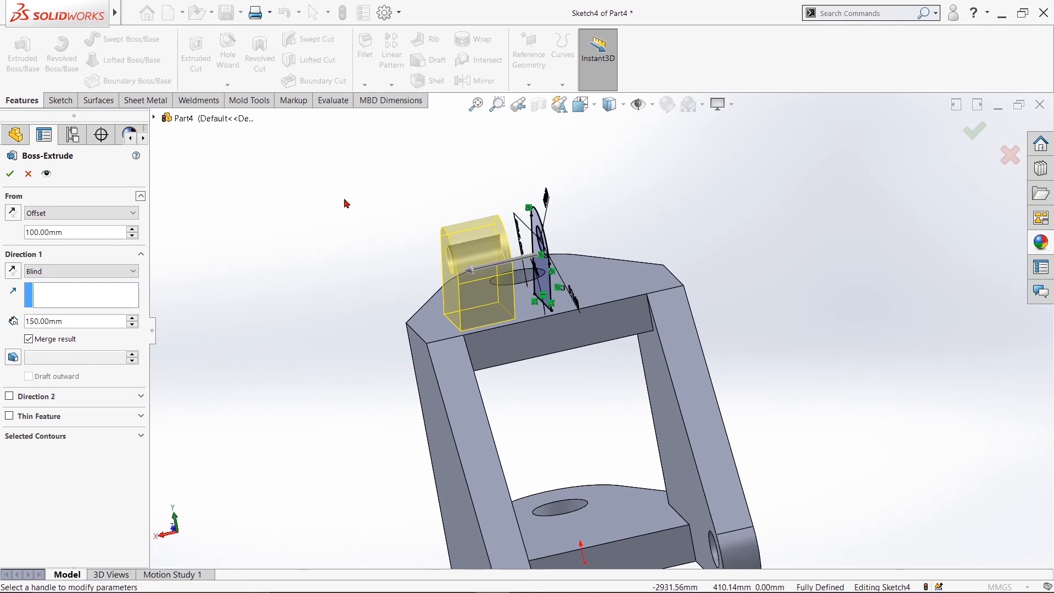
click(5, 174)
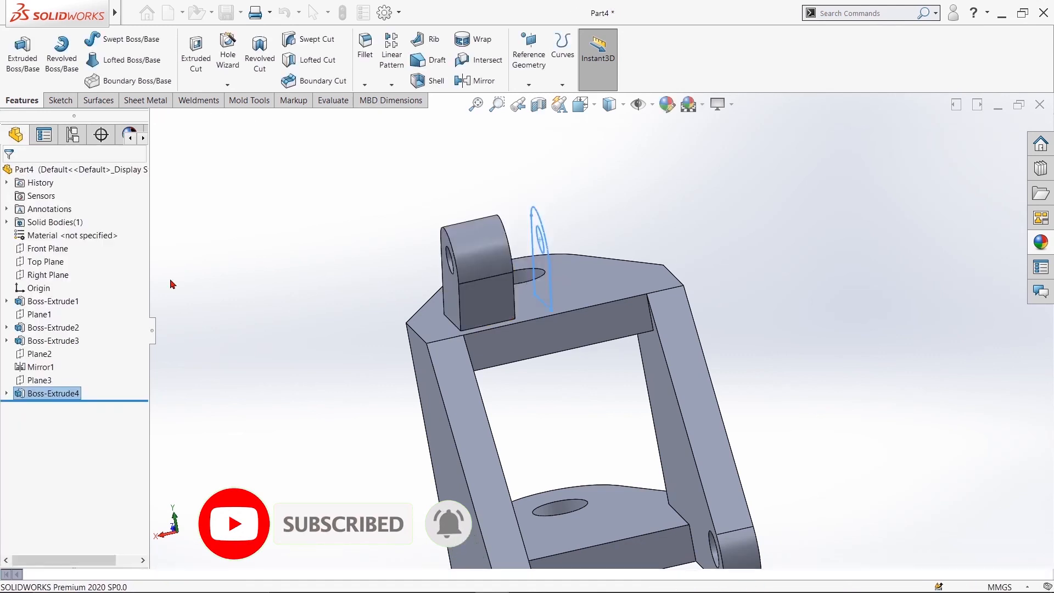
Show Plane3, the reference plane midway between the side plates
middle_drag(274, 236, 358, 350)
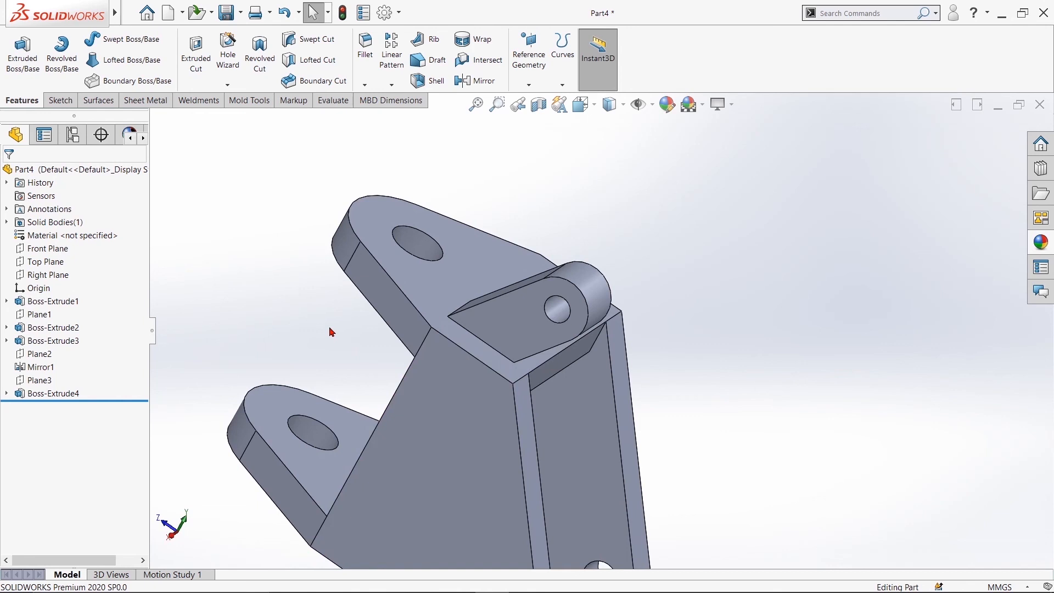
middle_drag(334, 327, 227, 240)
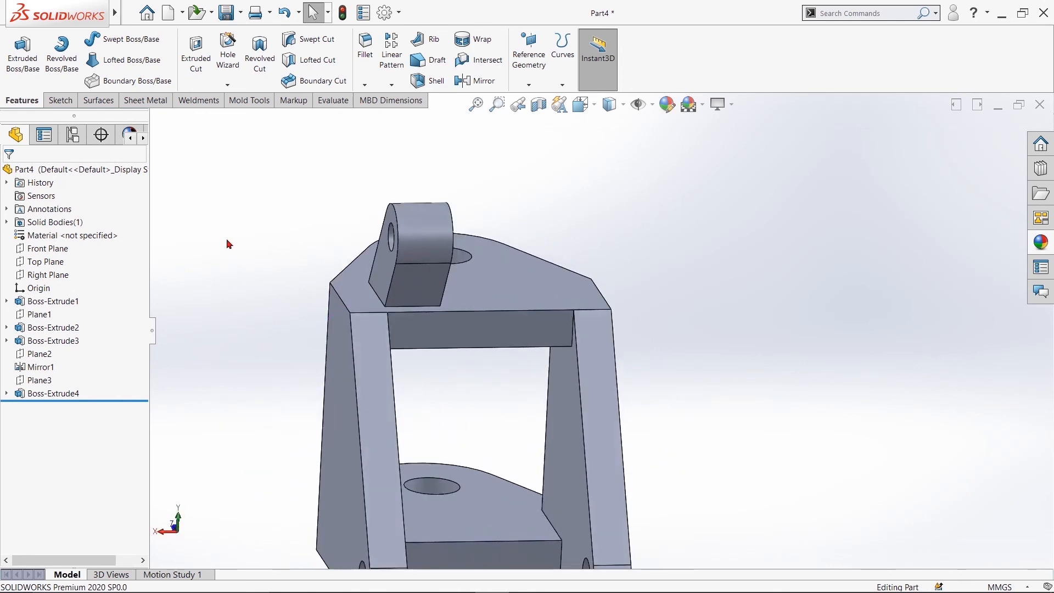
right_click(39, 380)
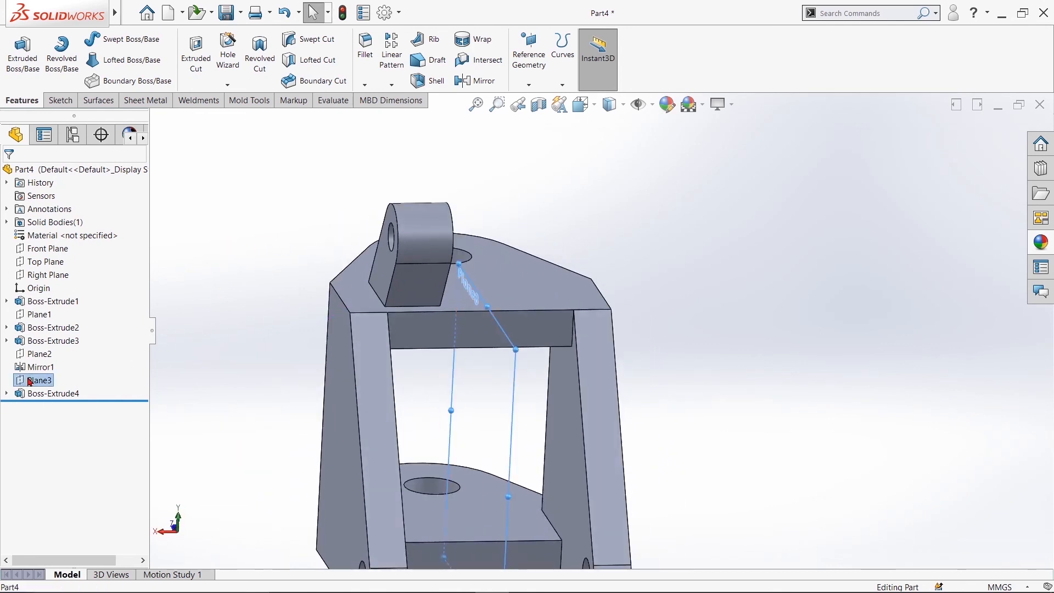
click(51, 322)
click(249, 245)
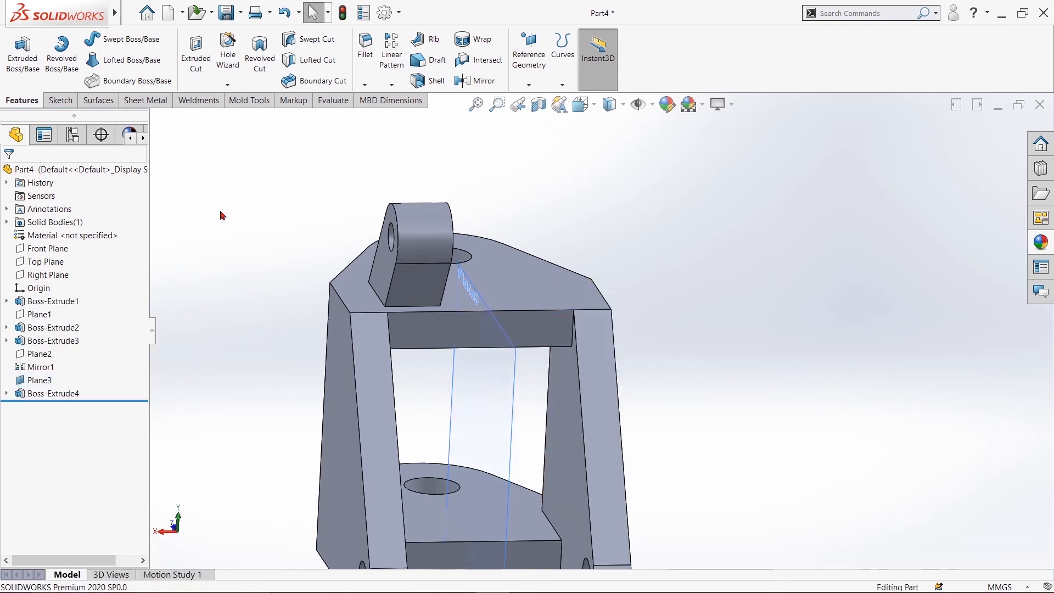
Mirror the extruded lug about Plane3
click(467, 84)
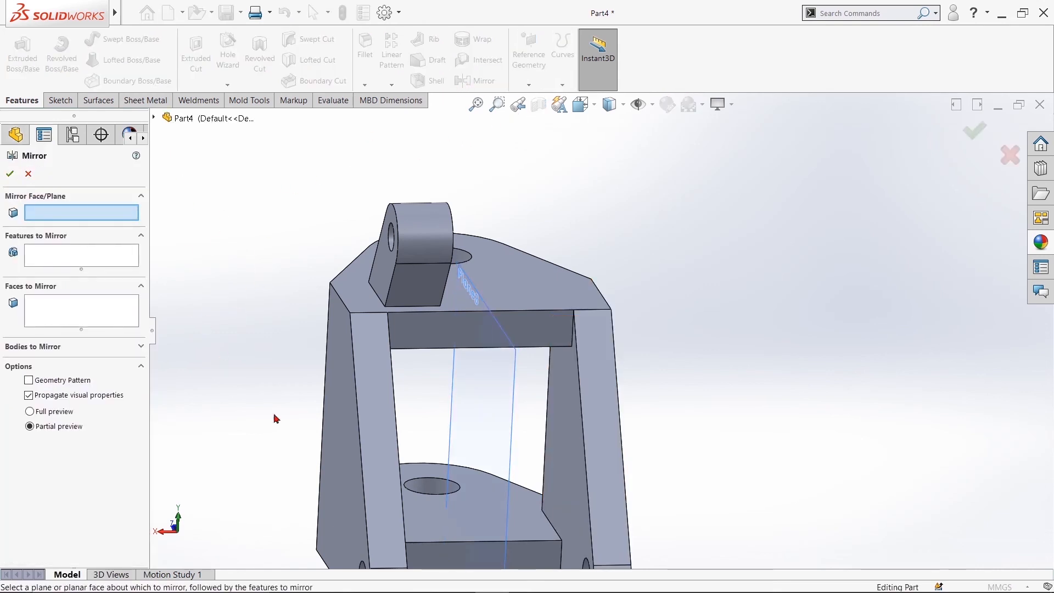
click(506, 414)
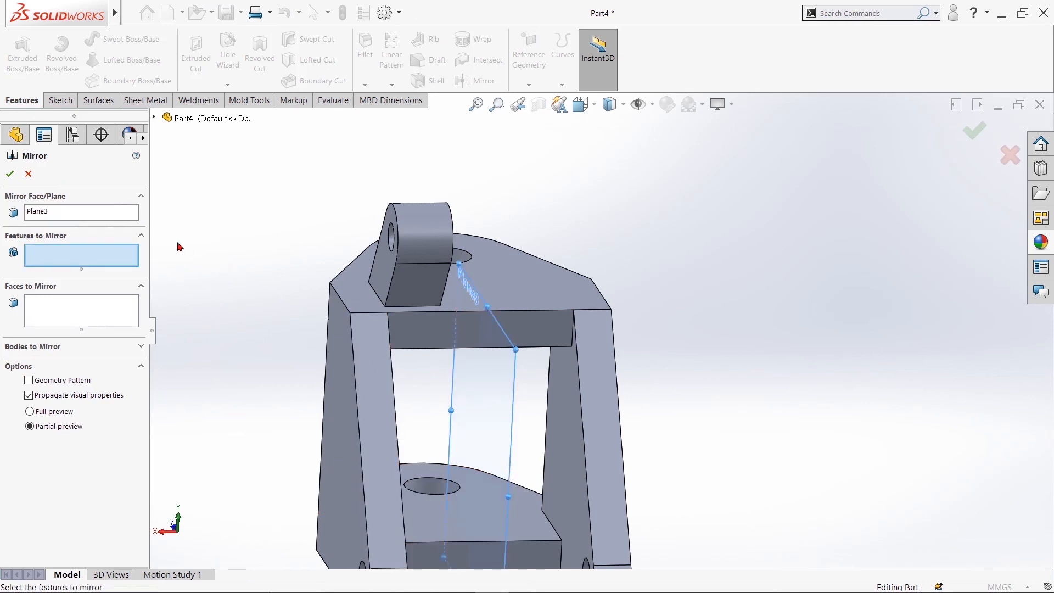
click(403, 235)
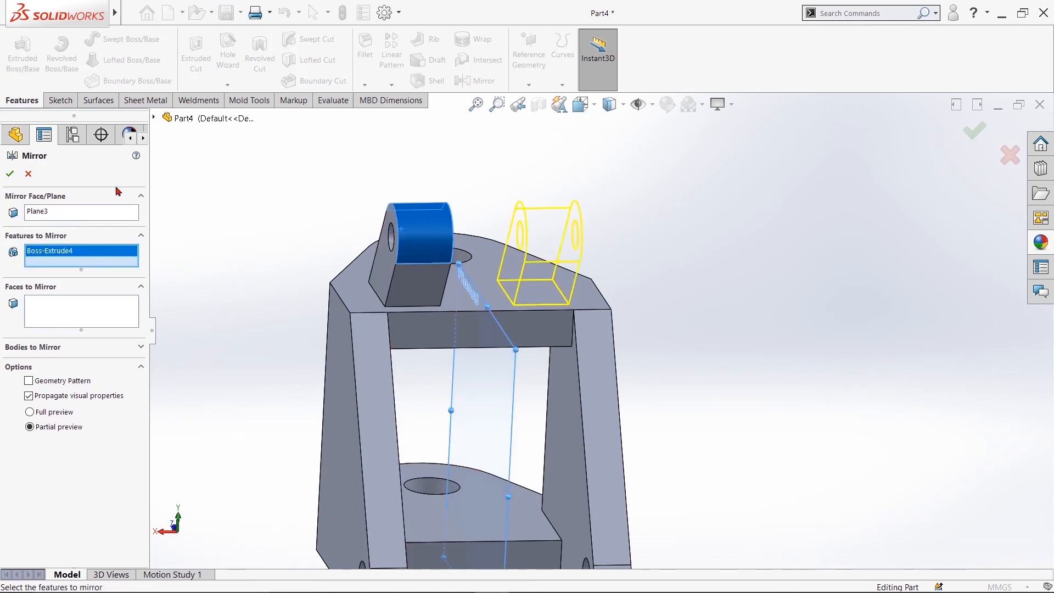
click(9, 173)
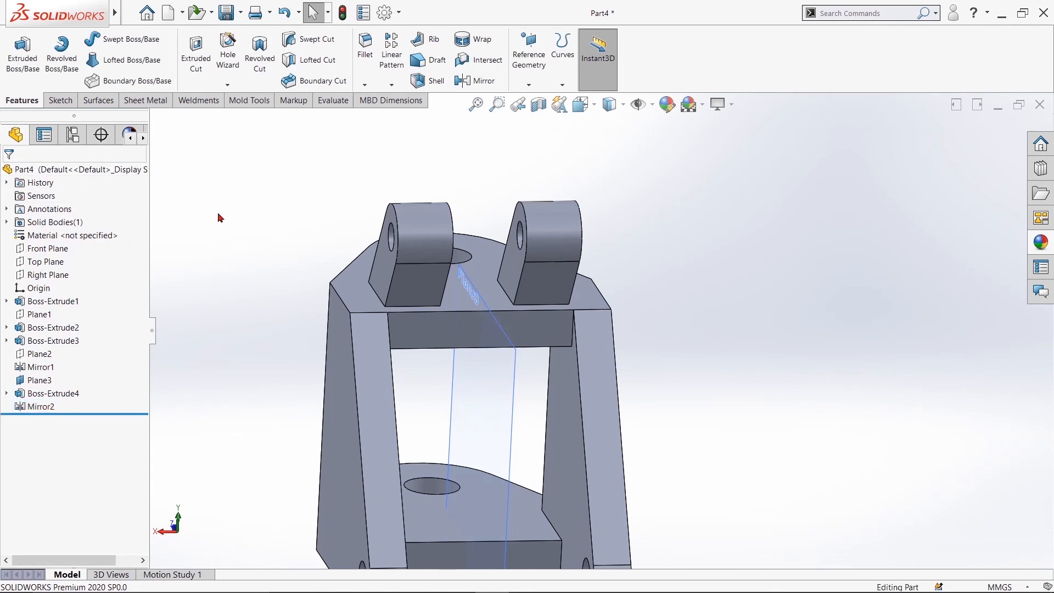
Hide the mirror plane, Plane3
middle_drag(218, 212, 266, 254)
scroll(268, 258, up, 5)
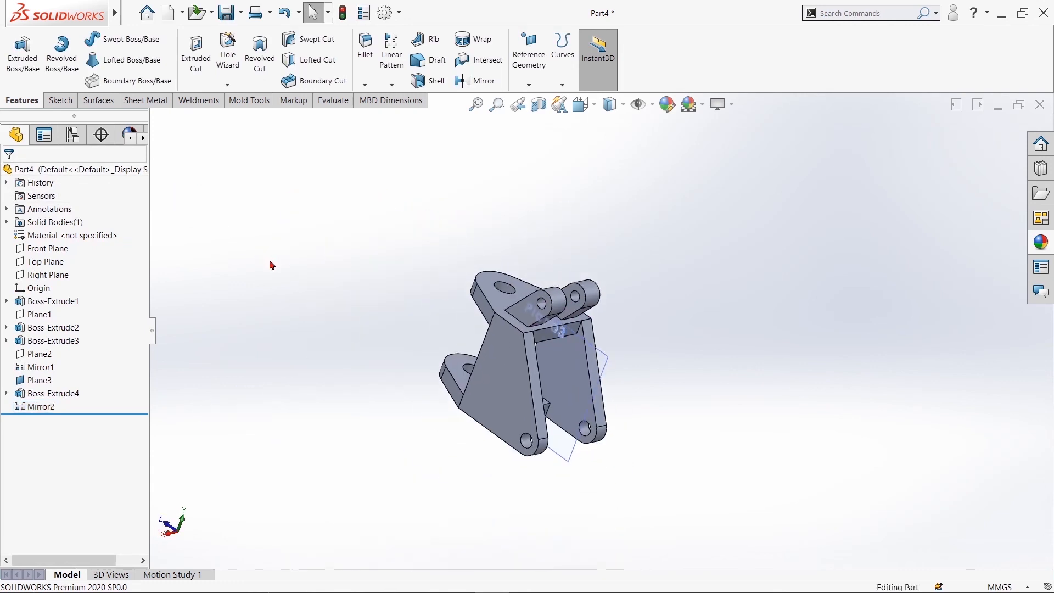
right_click(32, 384)
click(390, 271)
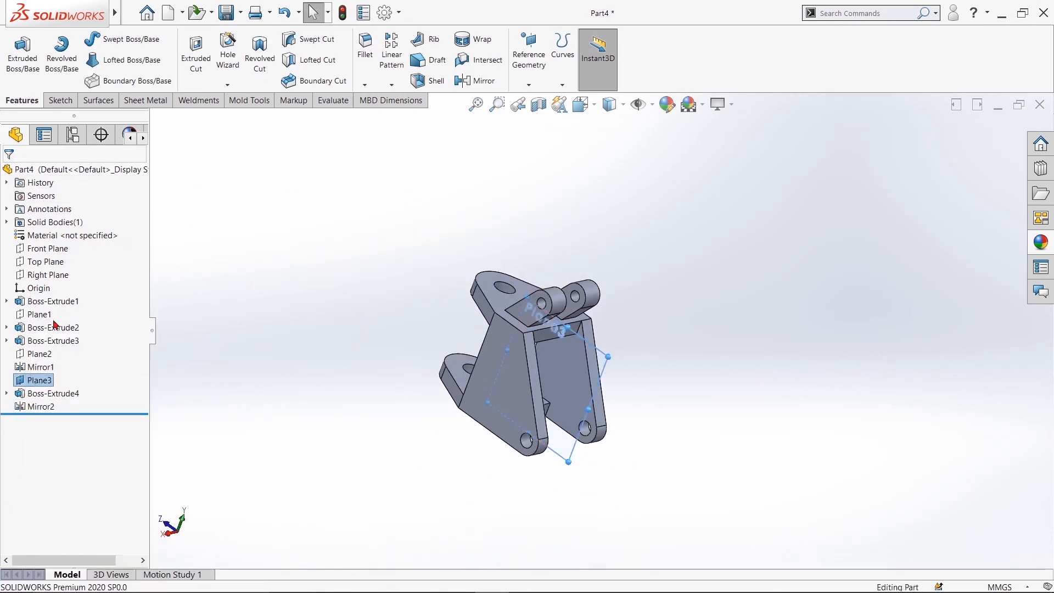
Apply the solid Yellow appearance to the whole part and view the coloured bracket from several sides
click(1041, 243)
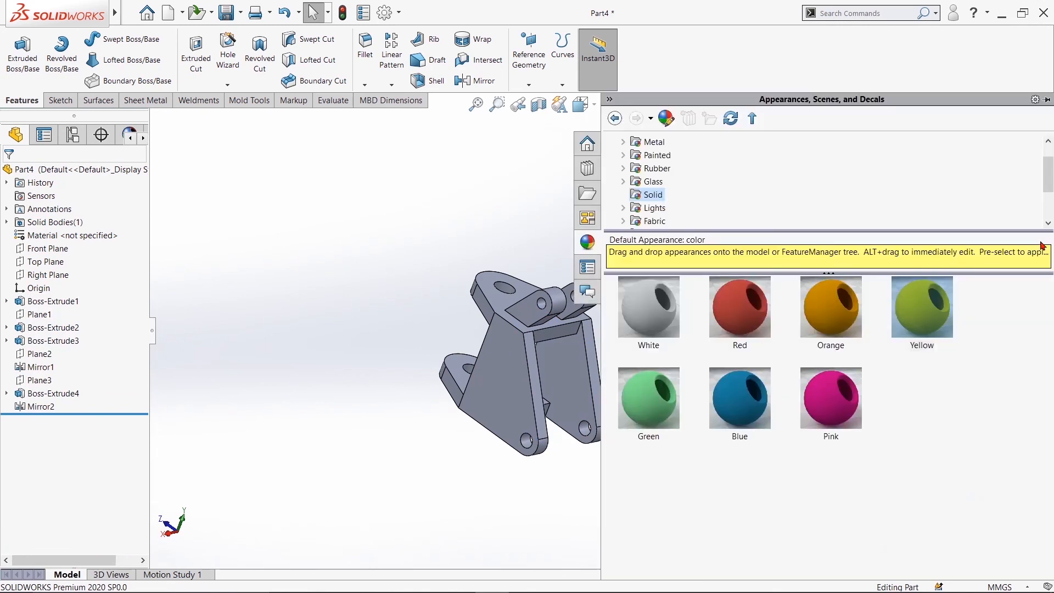
drag(916, 315, 511, 352)
click(510, 352)
middle_drag(373, 261, 851, 452)
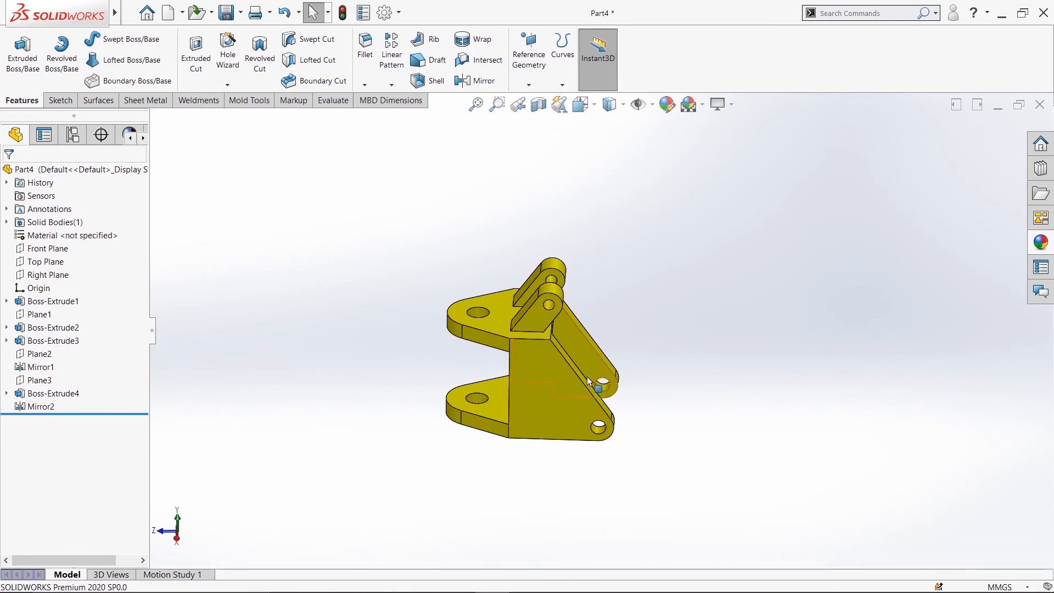
middle_drag(756, 441, 893, 388)
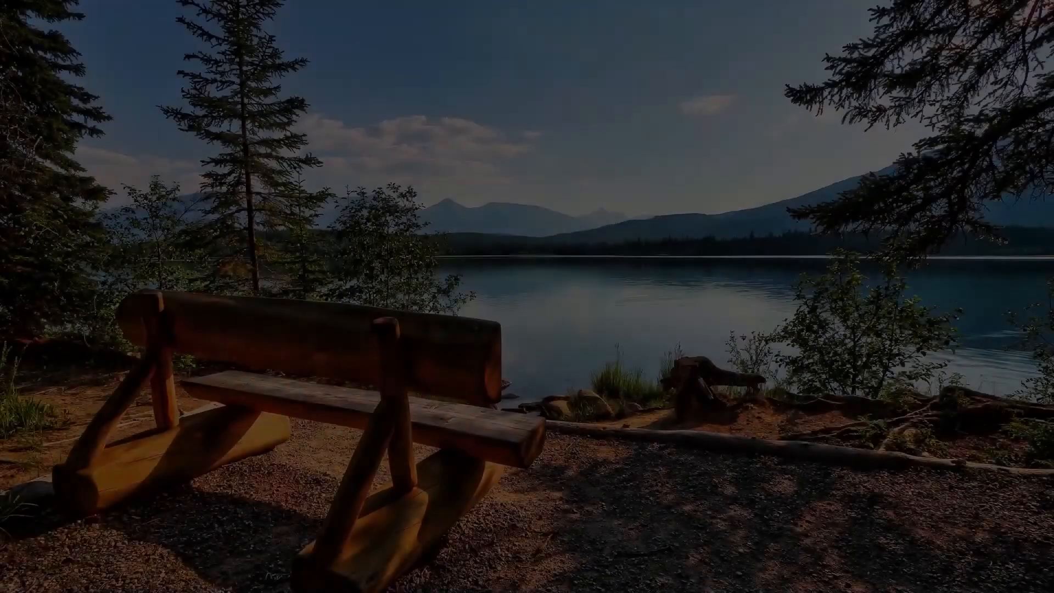